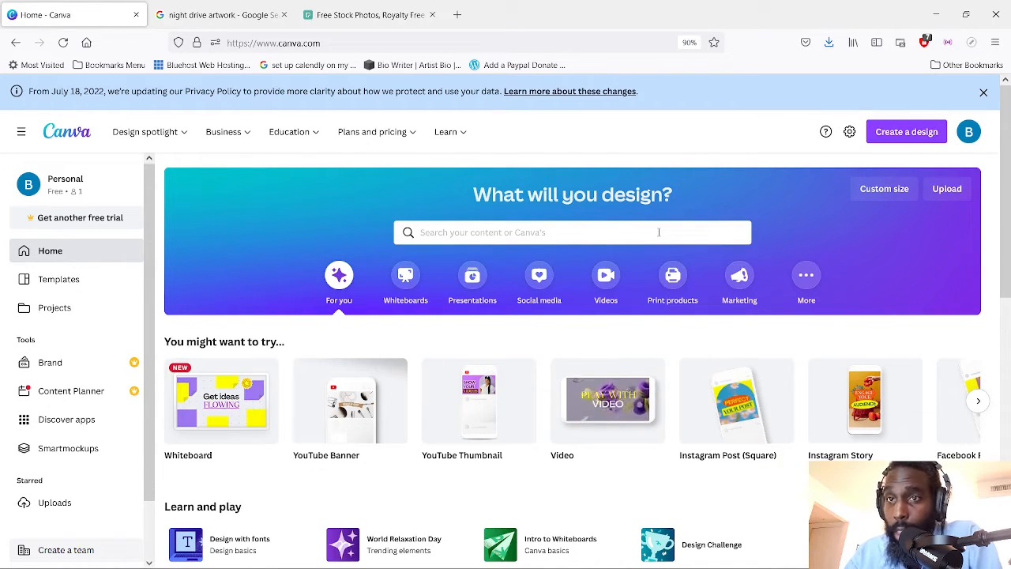
Search the Canva templates for "youtube thumbnails"
left_click(659, 233)
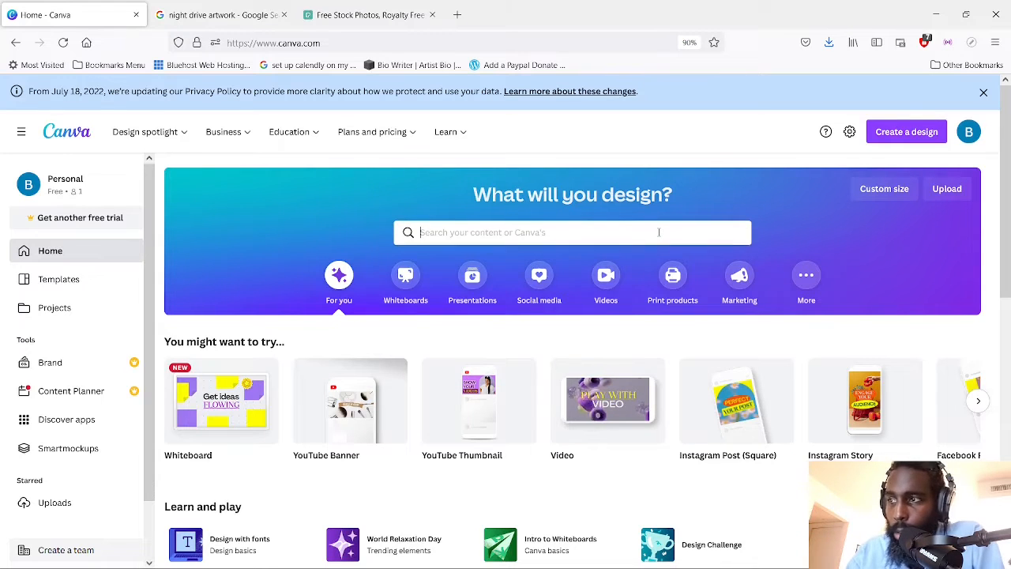
type("youtube thum")
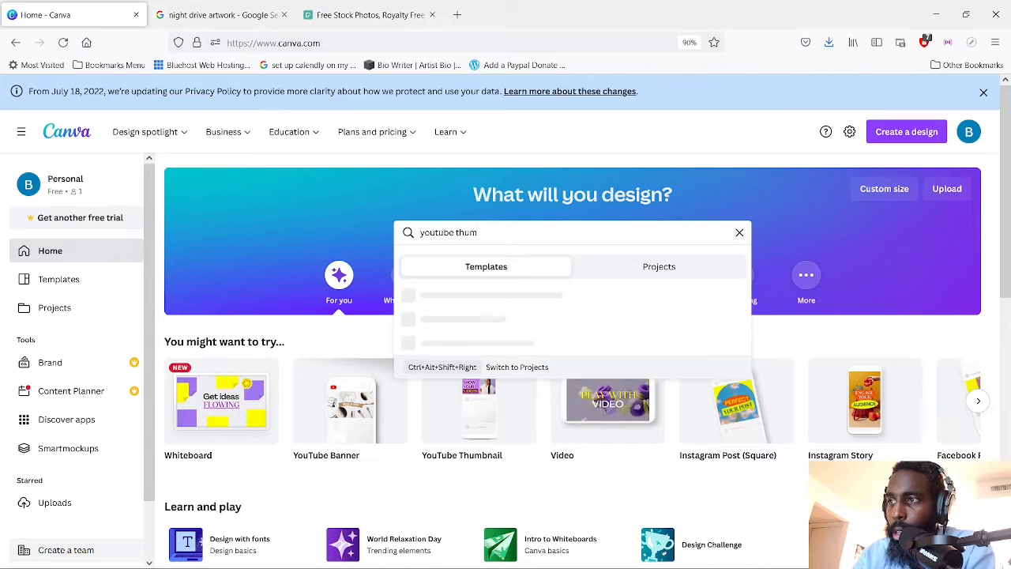
type("bnail")
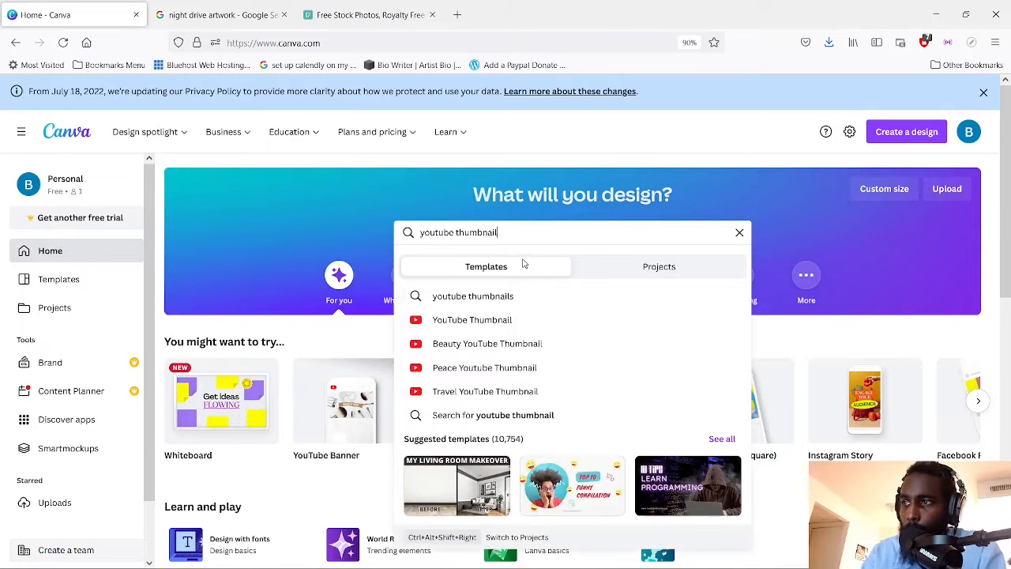
left_click(638, 271)
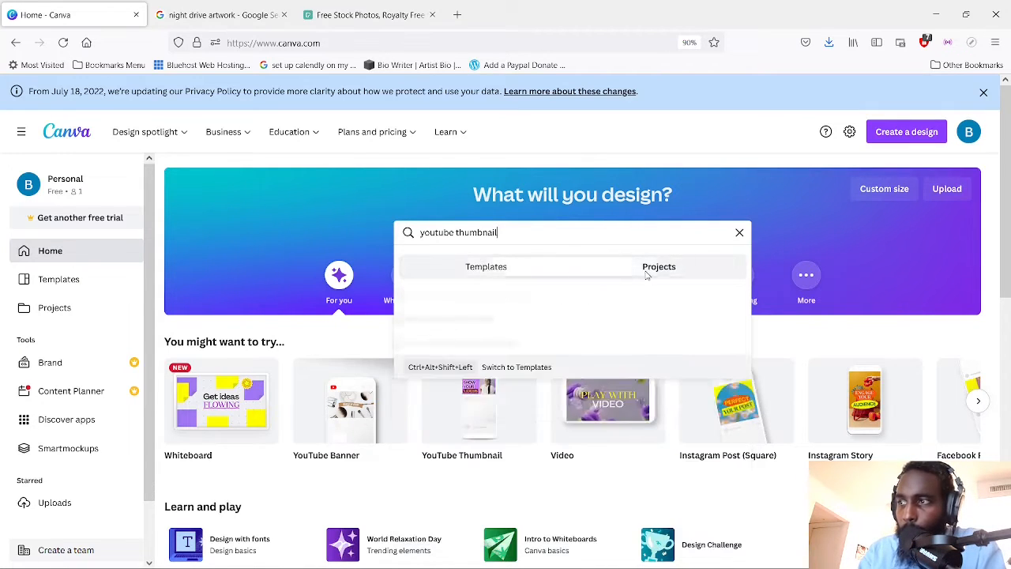
left_click(513, 271)
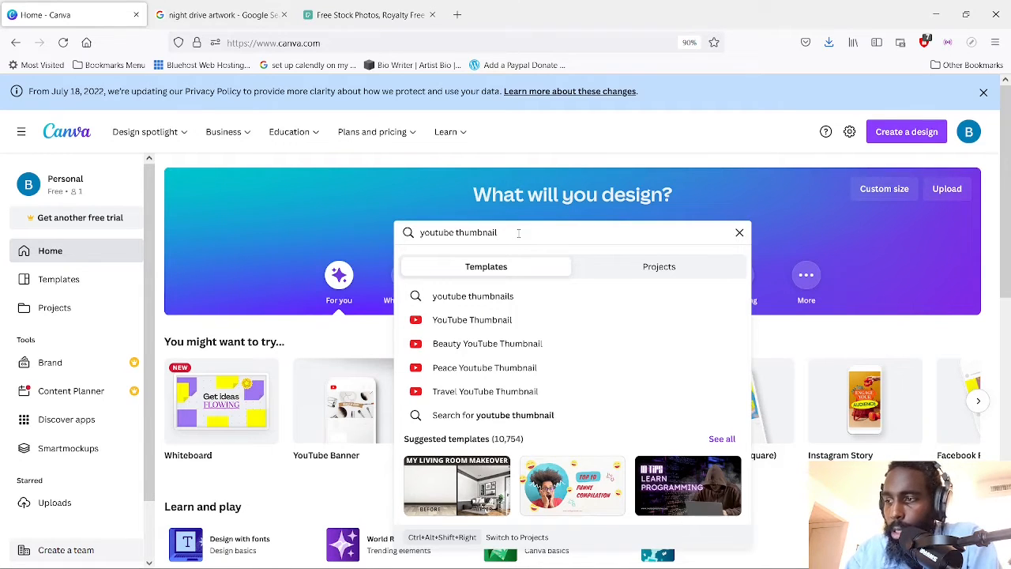
left_click(509, 296)
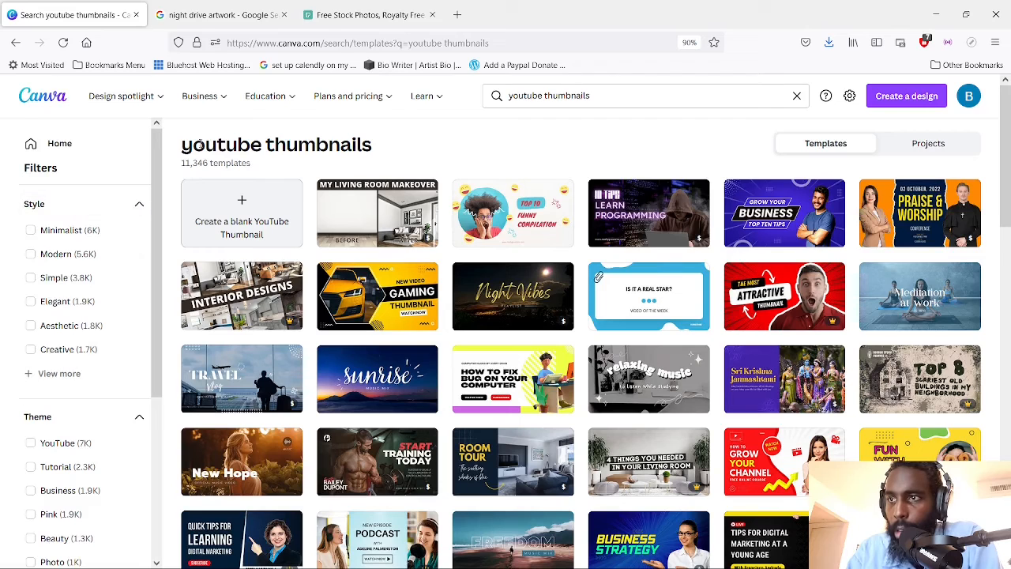
Limit the thumbnail results to free templates and open the "LOFi SLEEP MUSiC" bridge template
scroll(148, 367, "down", 3)
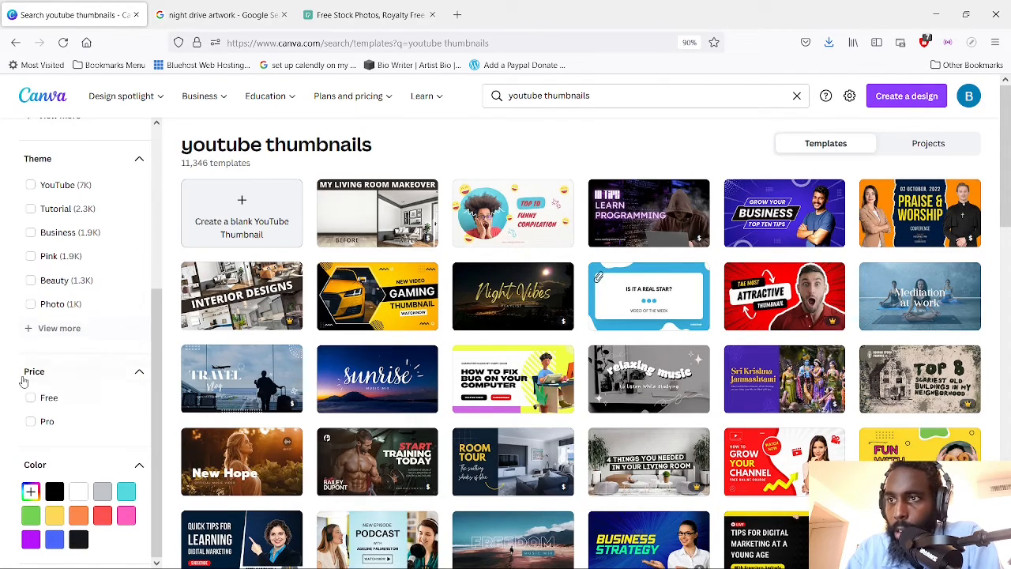
left_click(31, 398)
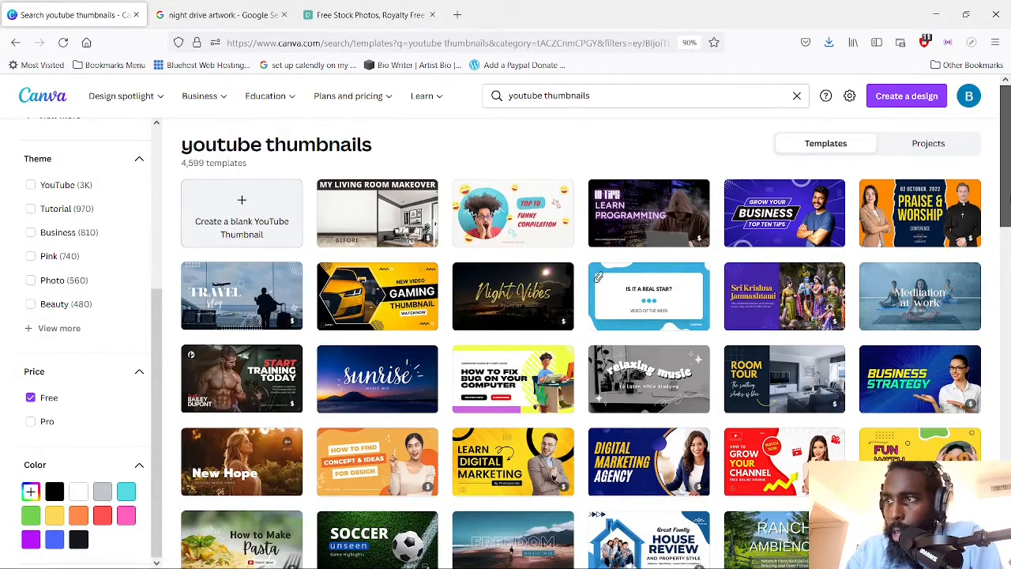
mouse_move(1010, 198)
left_mouse_down()
mouse_move(1010, 212)
mouse_move(1009, 202)
left_mouse_up()
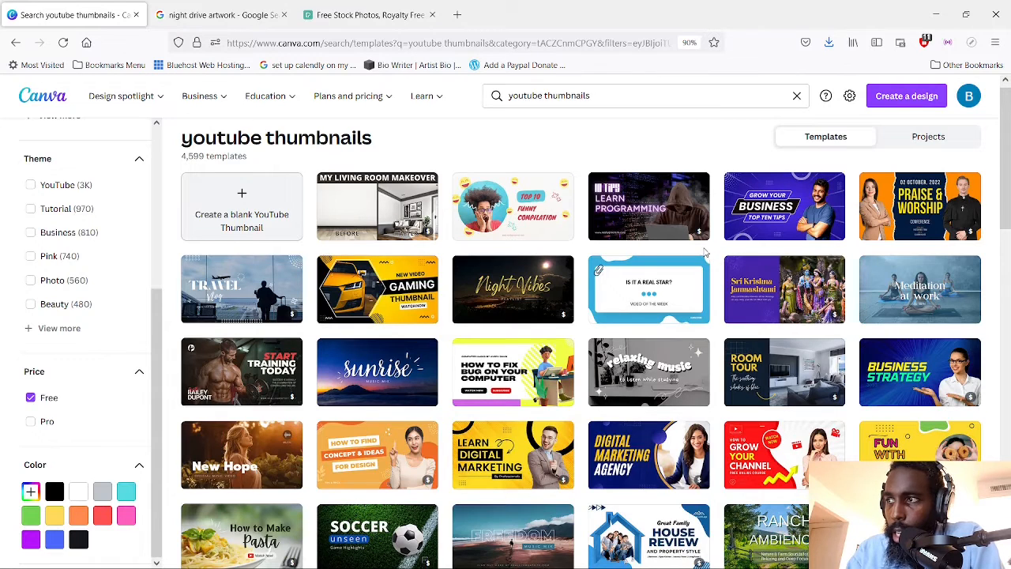
mouse_move(699, 233)
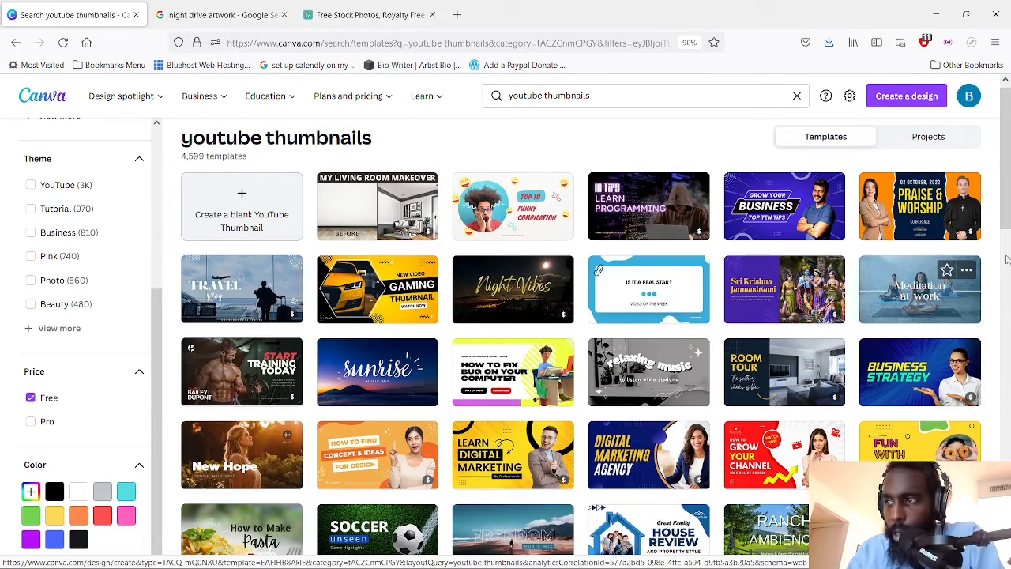
left_click_drag(1007, 184, 1003, 310)
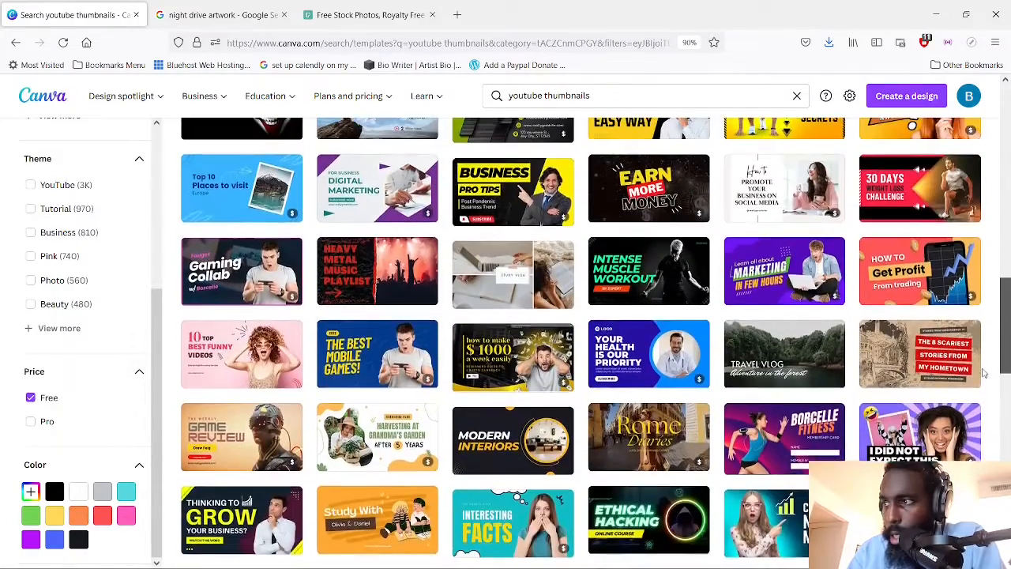
left_click_drag(985, 374, 976, 233)
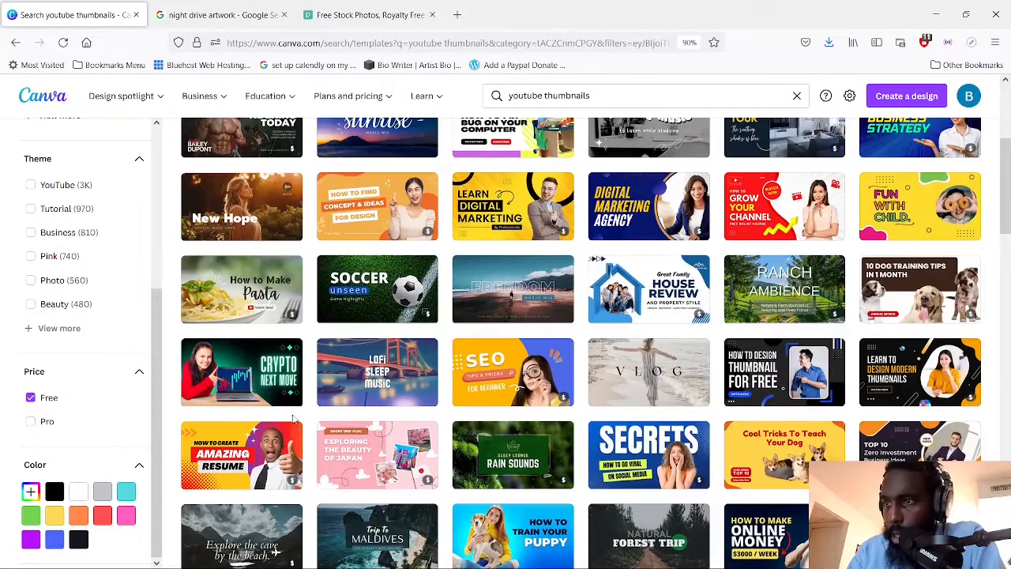
left_click(400, 383)
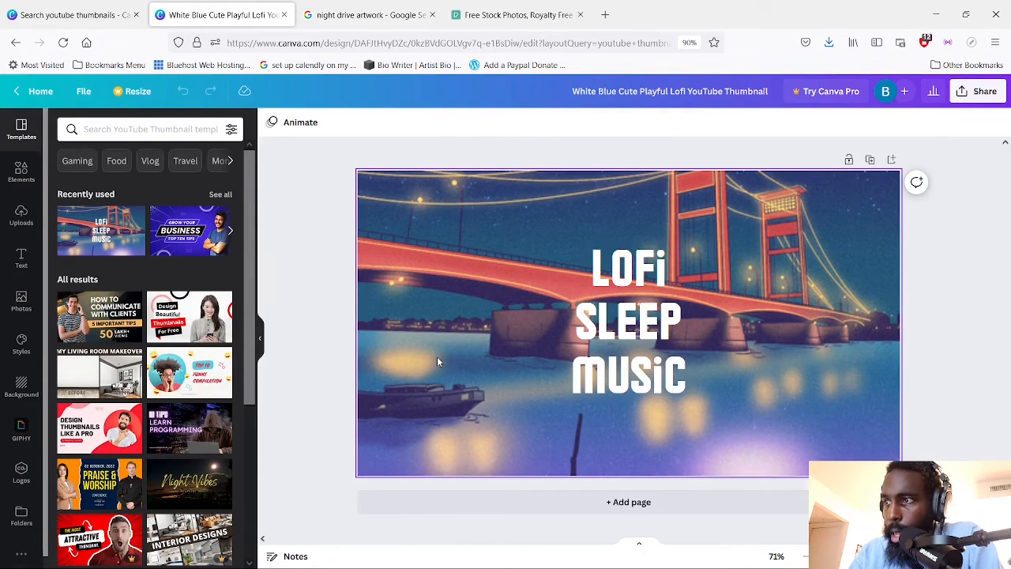
left_click(438, 361)
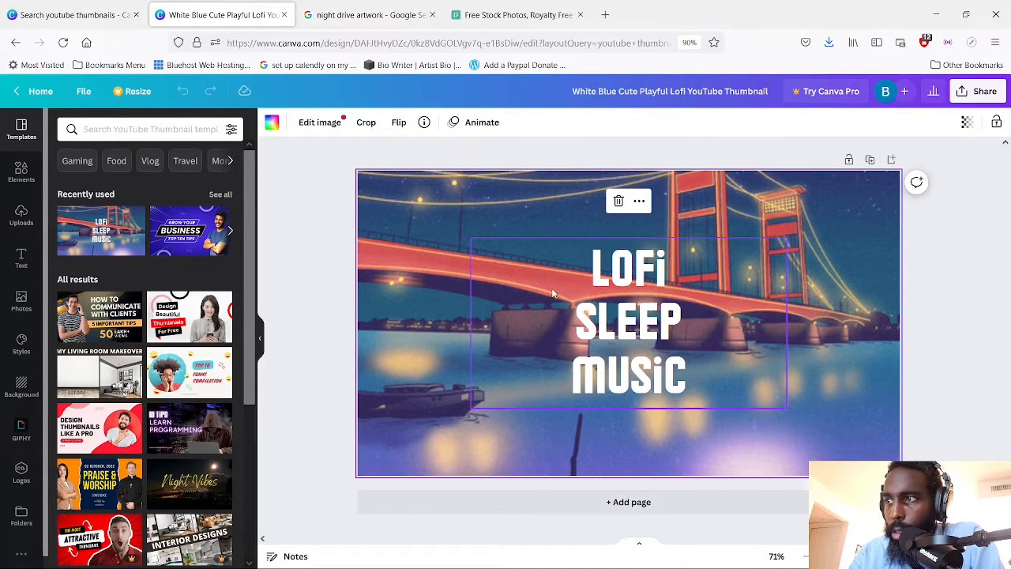
left_click(687, 330)
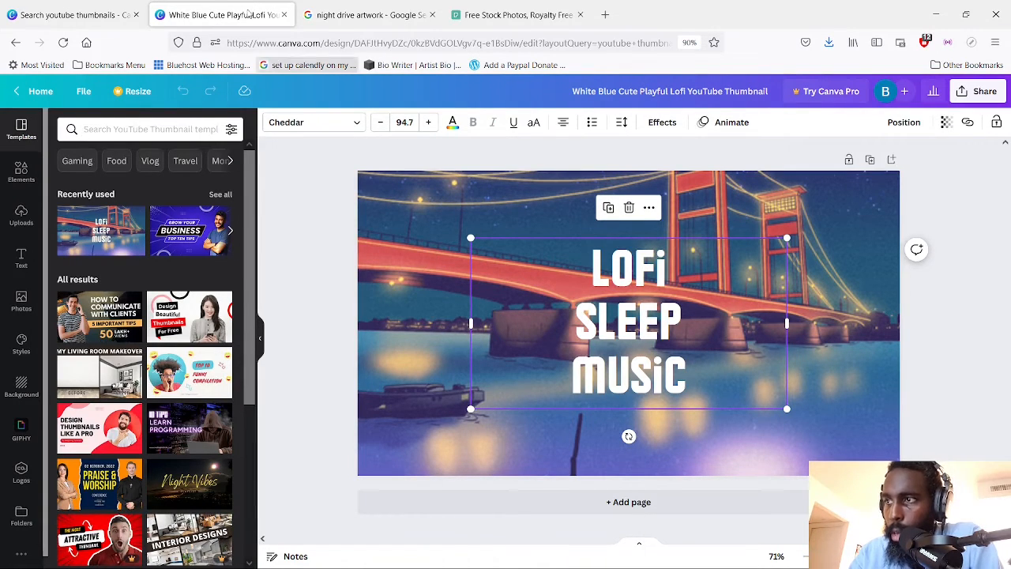
Switch to Google Images and rerun the search for "night drive artwork"
left_click(344, 15)
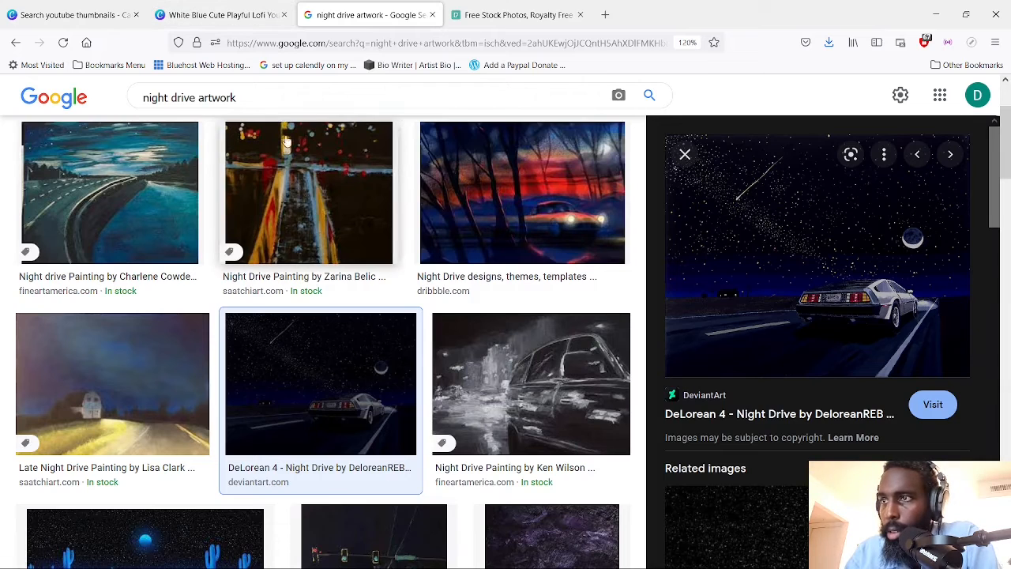
left_click_drag(237, 98, 99, 98)
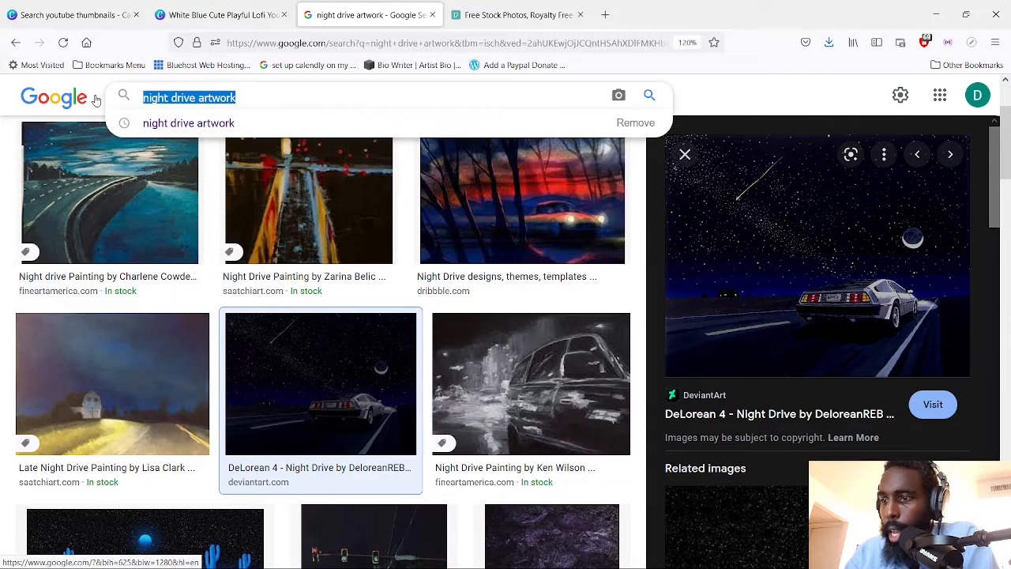
key("Return")
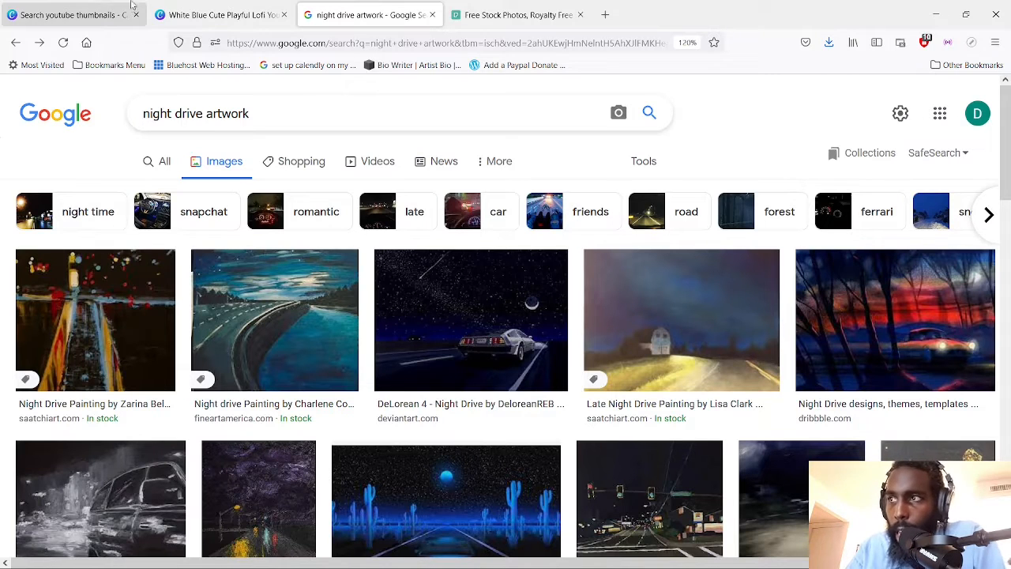
Look at the Pexels home page and return to Google Images to preview the "DeLorean 4 - Night Drive" picture
left_click(546, 5)
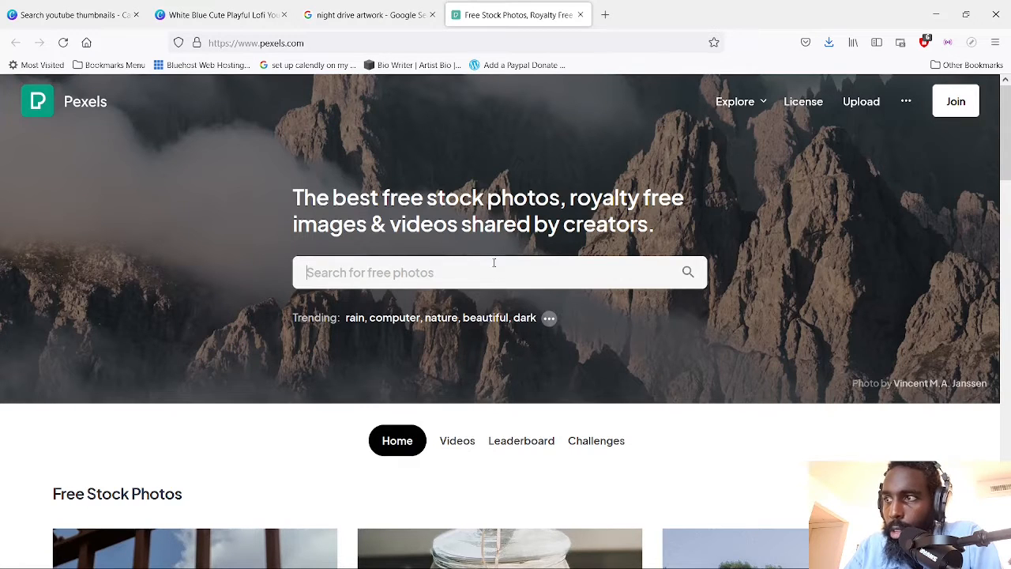
left_click(365, 14)
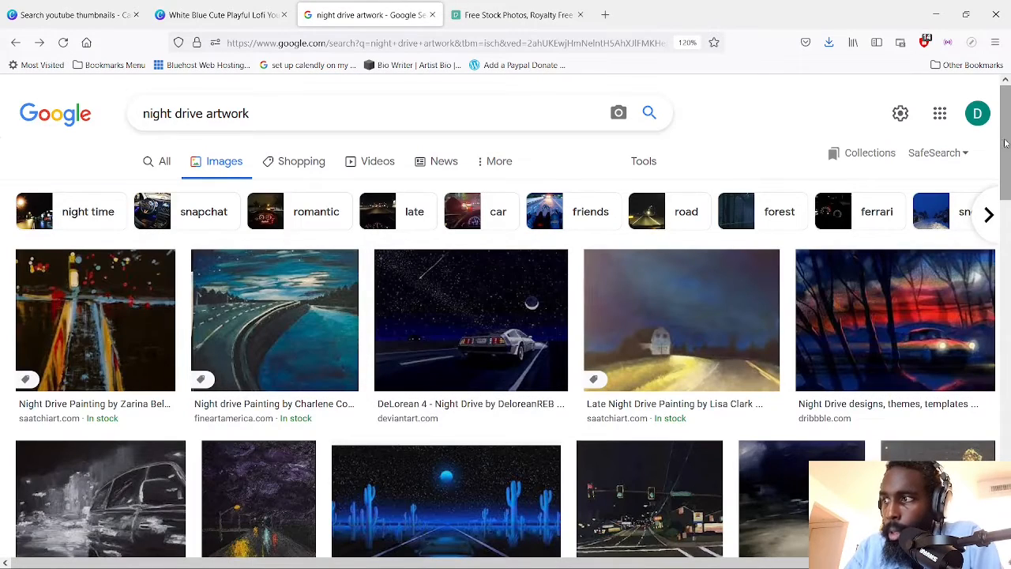
scroll(439, 285, "down", 1)
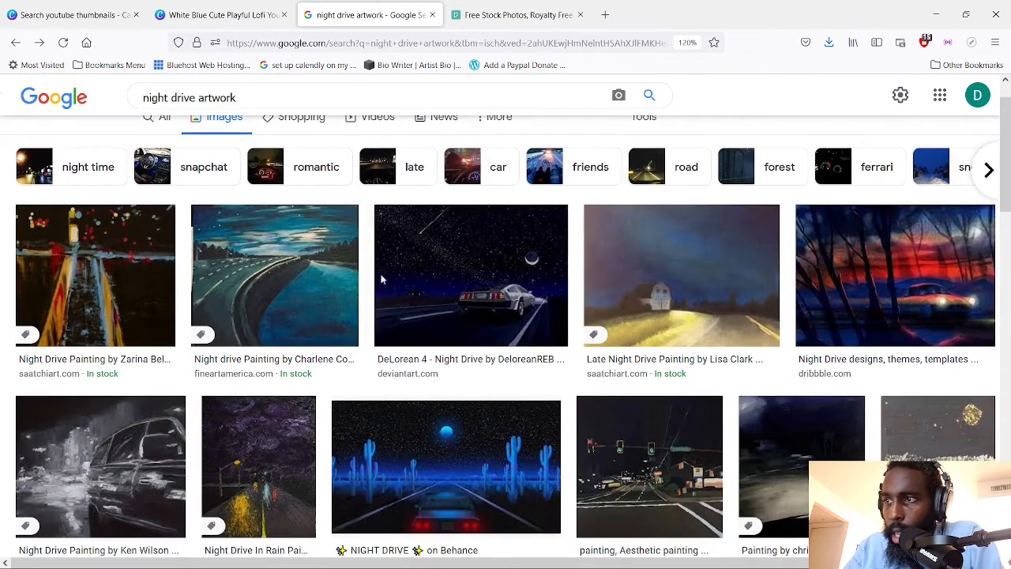
left_click(440, 285)
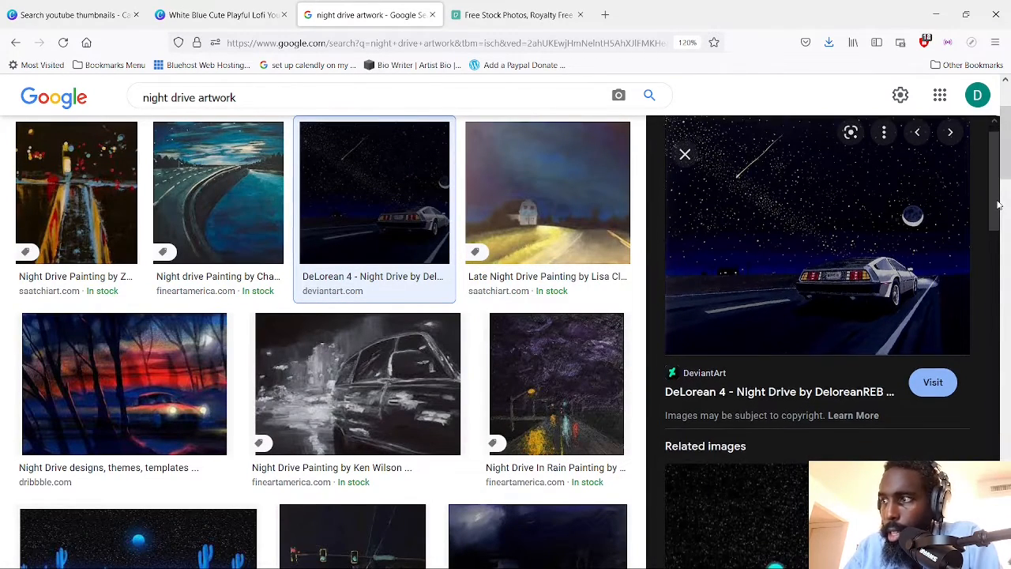
mouse_move(999, 192)
left_mouse_down()
mouse_move(995, 347)
mouse_move(1005, 174)
left_mouse_up()
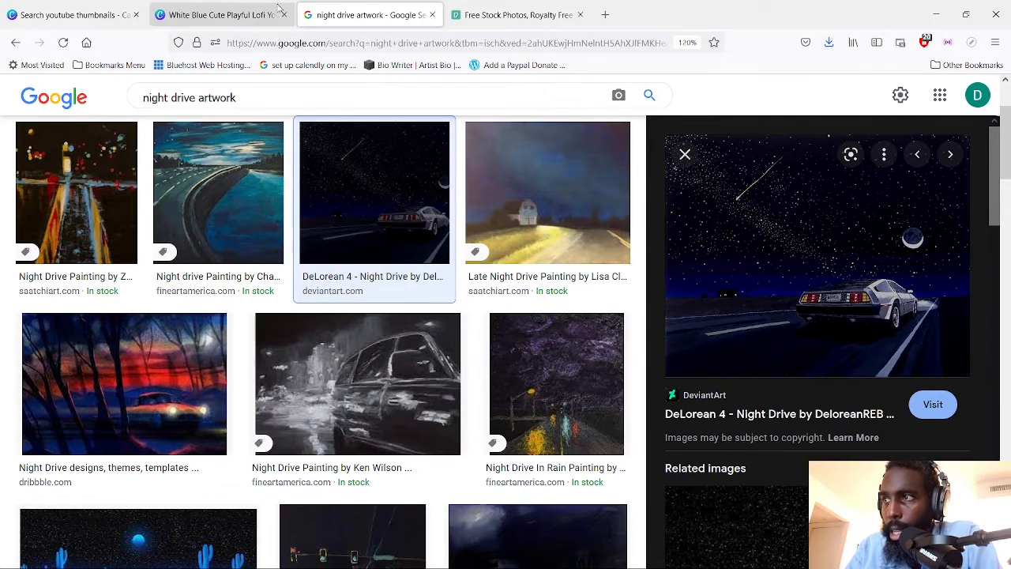
Return to the Canva thumbnail design and delete the bridge background image
left_click(220, 16)
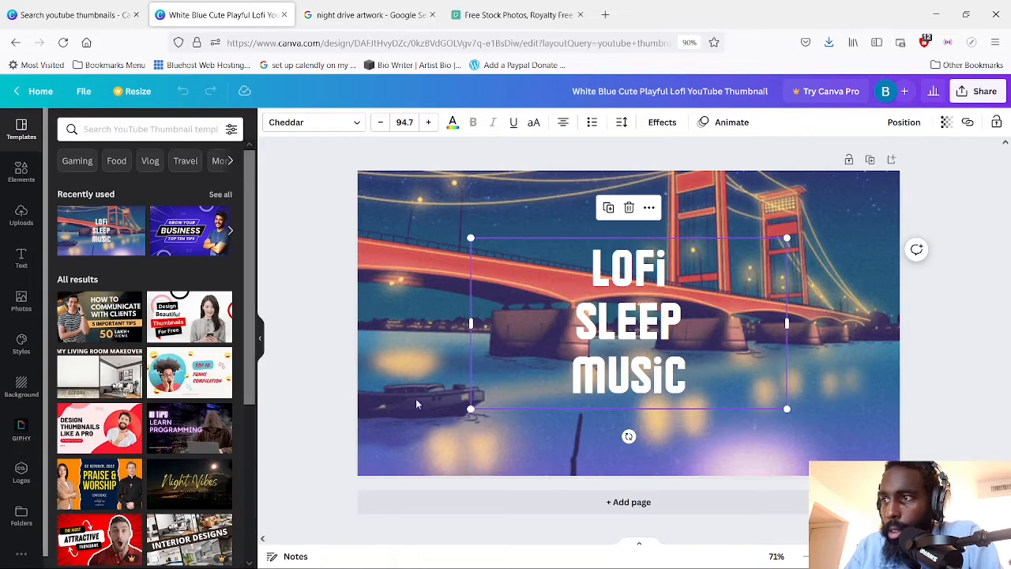
left_click(394, 324)
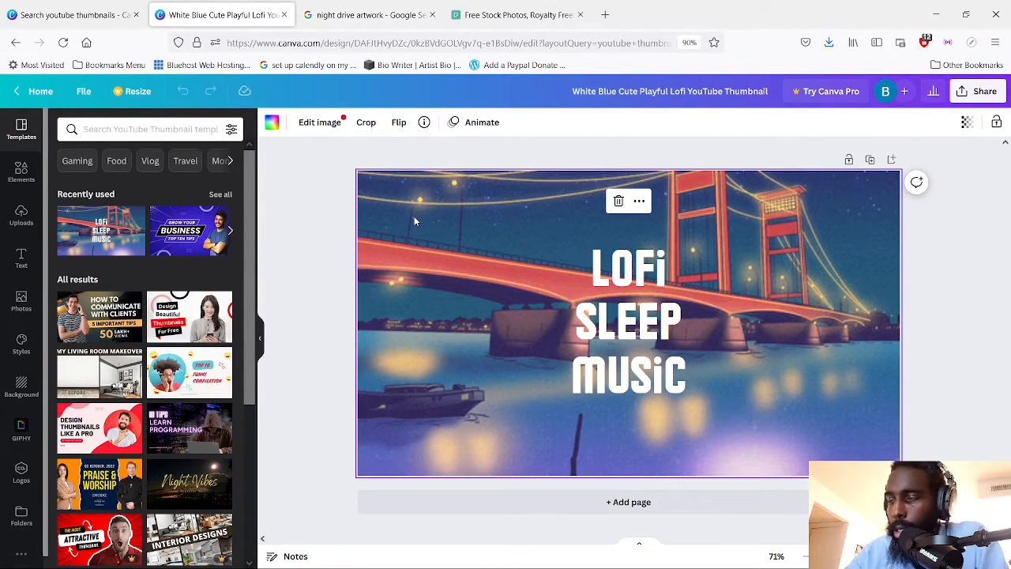
key("Delete")
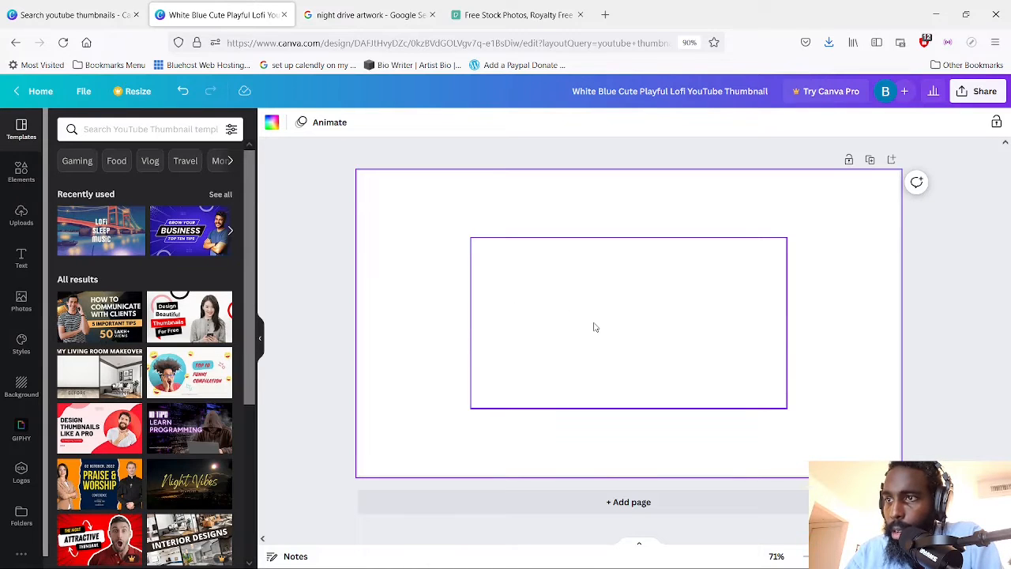
Insert the uploaded DeLorean night drive image, align it with the page's upper-left corner and resize it to about 500 px wide
left_click(21, 215)
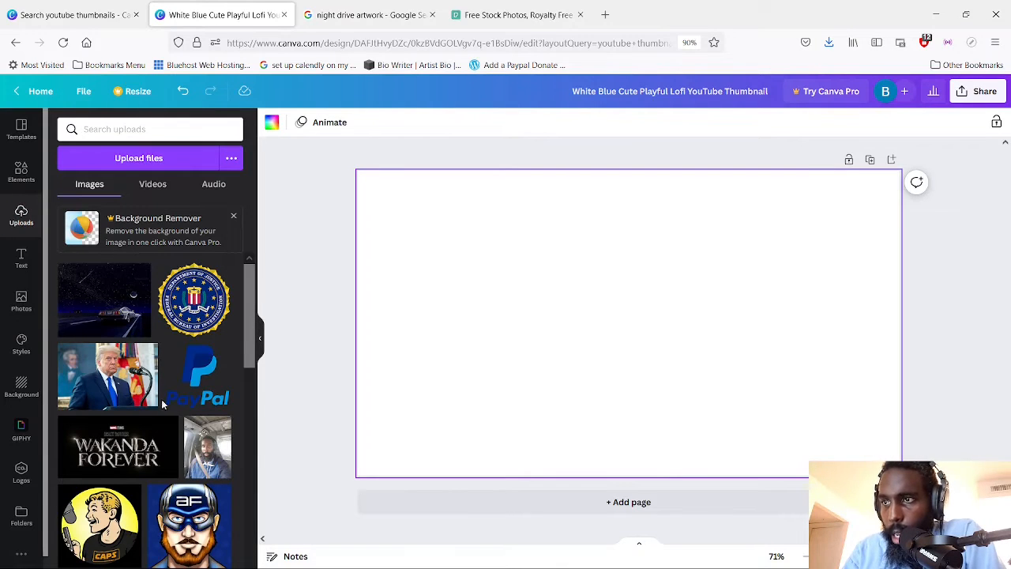
left_click(118, 308)
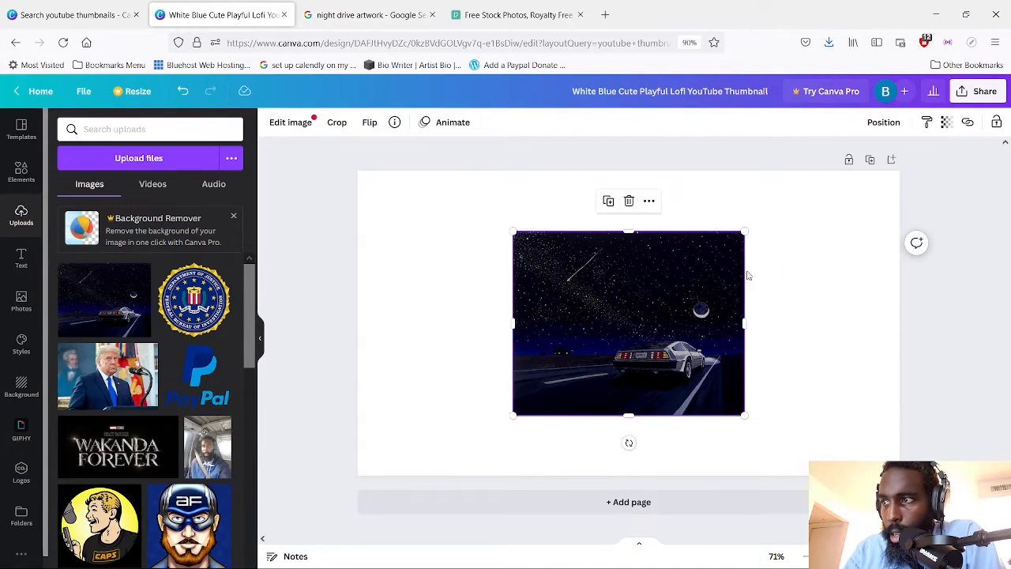
left_click_drag(428, 327, 486, 256)
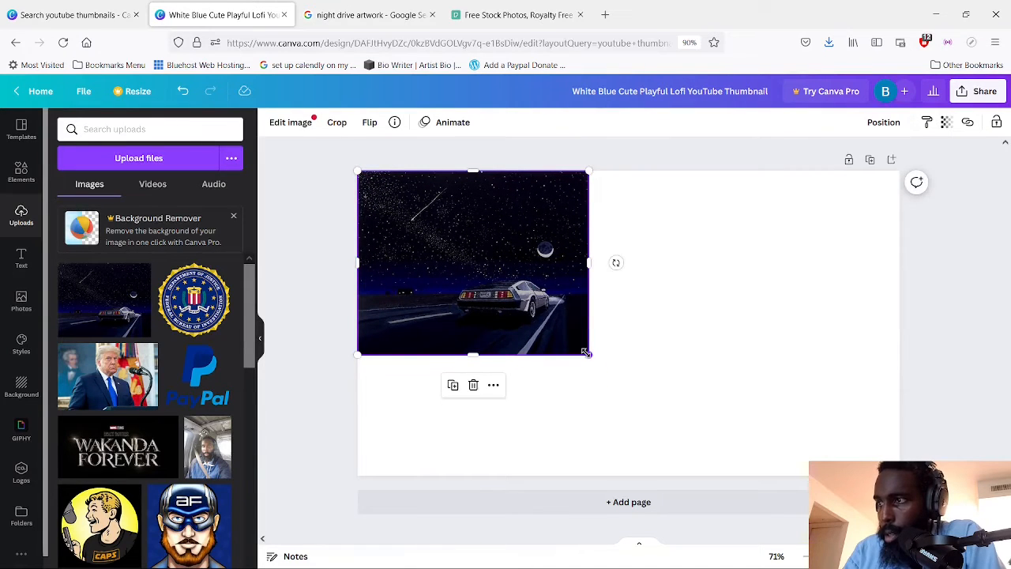
left_click_drag(586, 353, 542, 363)
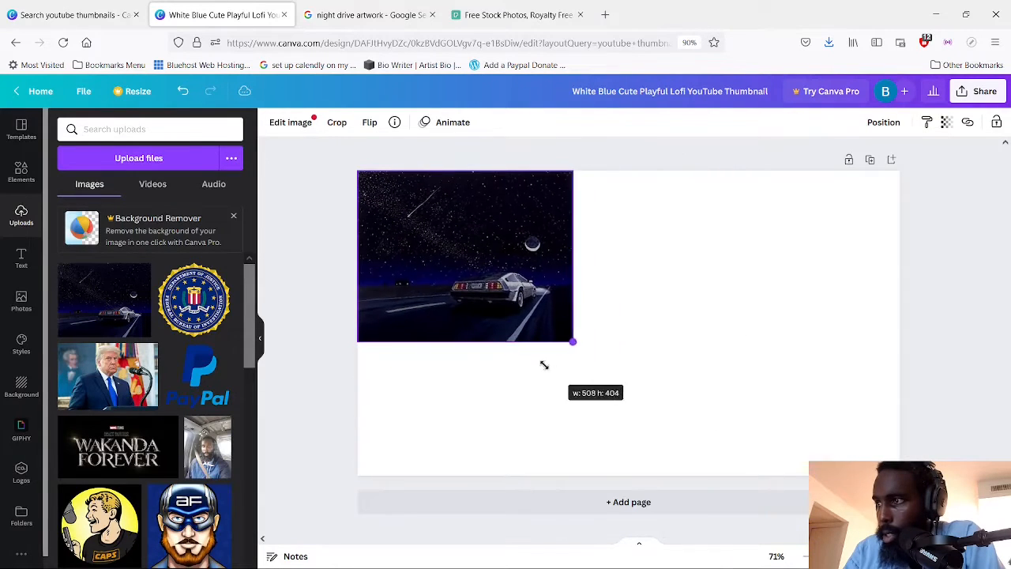
Try to select the white "LOFi SLEEP MUSiC" title text for editing
left_click(675, 372)
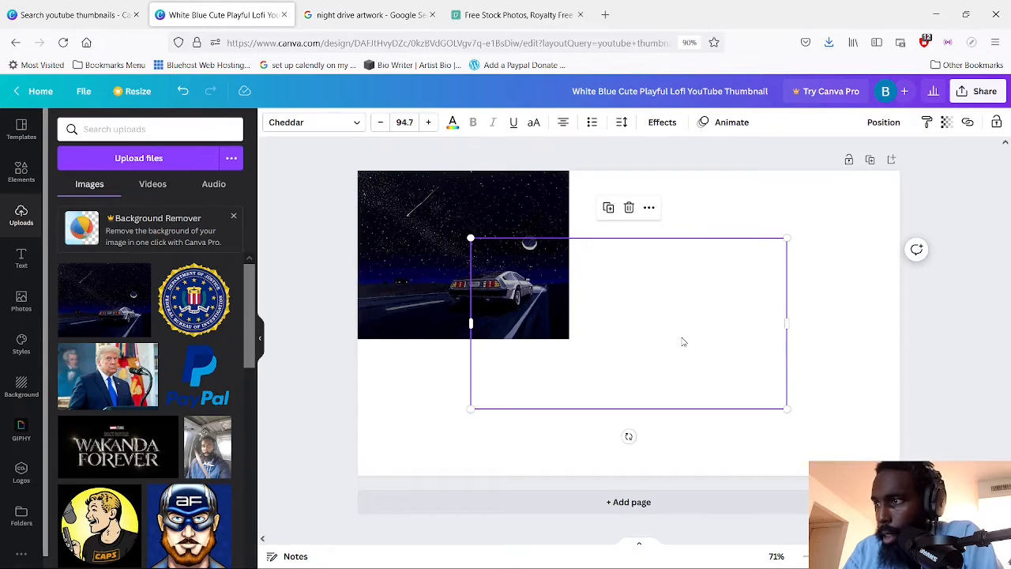
double_click(683, 341)
key("BackSpace")
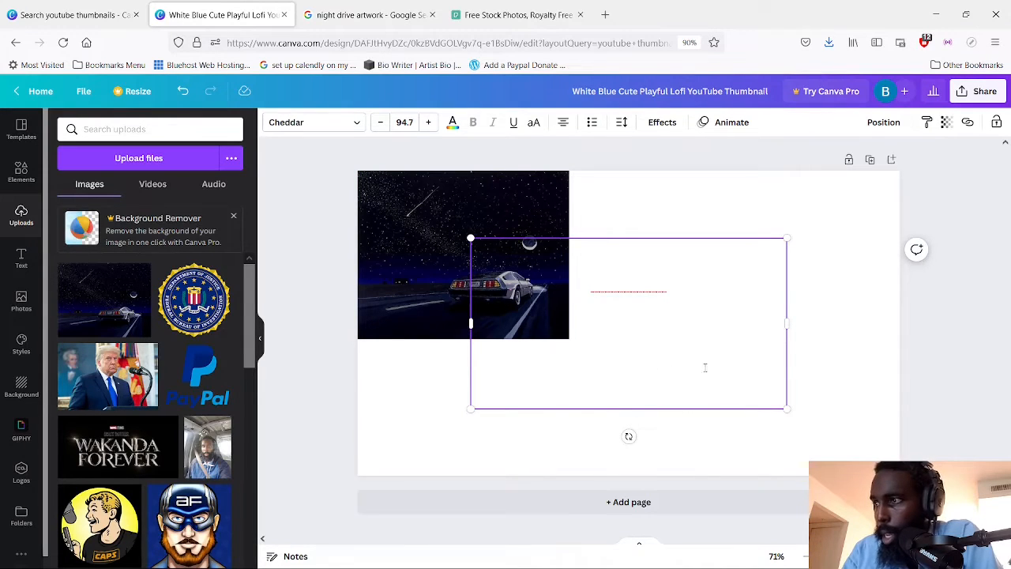
key("ctrl+z")
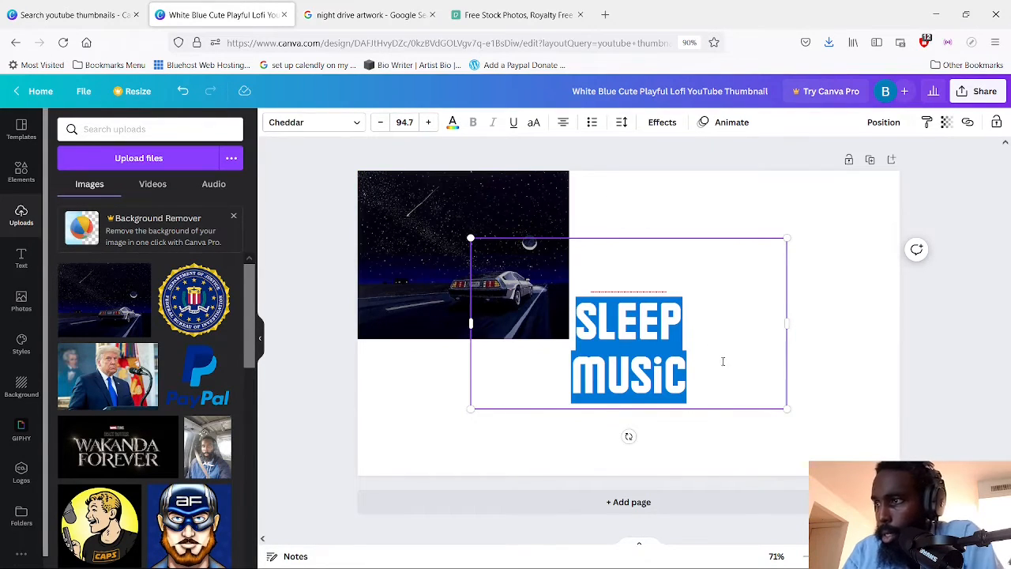
double_click(728, 364)
Shift the DeLorean image partly past the page's left edge and colour the whole "LOFi SLEEP MUSiC" title black (#000000)
left_click_drag(388, 244, 327, 244)
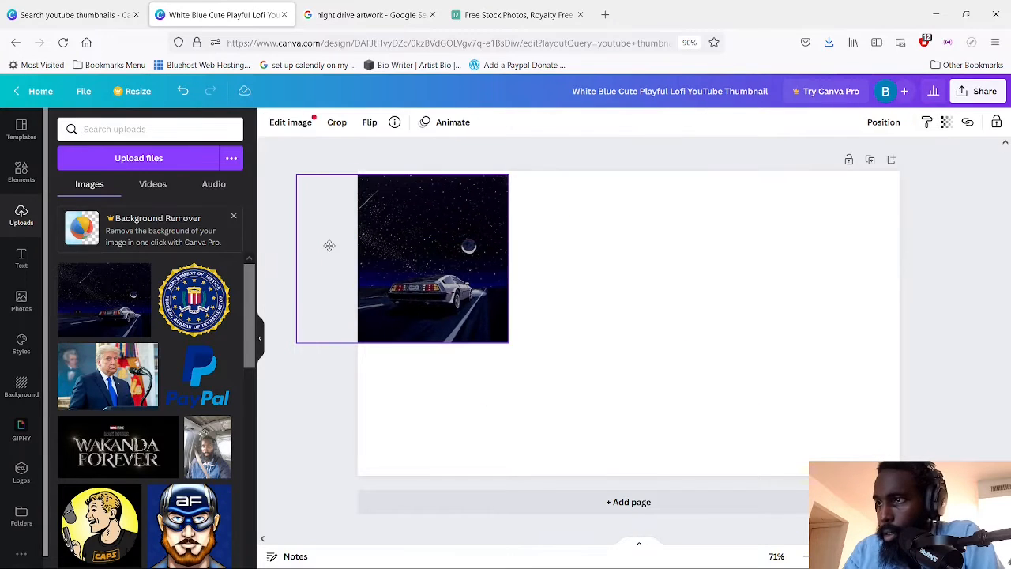
left_click(774, 428)
left_click(685, 352)
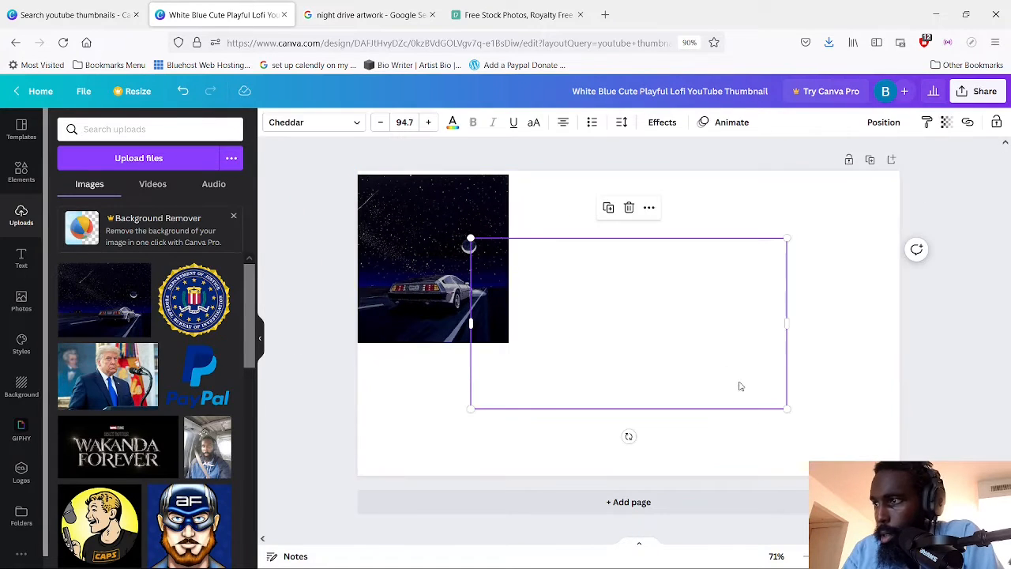
left_click(704, 374)
left_click_drag(705, 375, 513, 247)
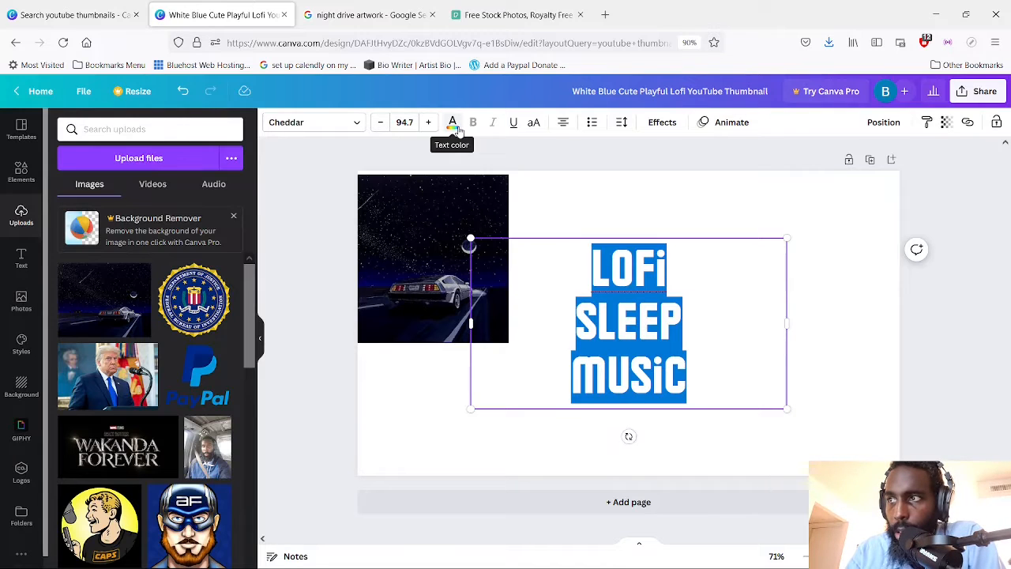
left_click(454, 126)
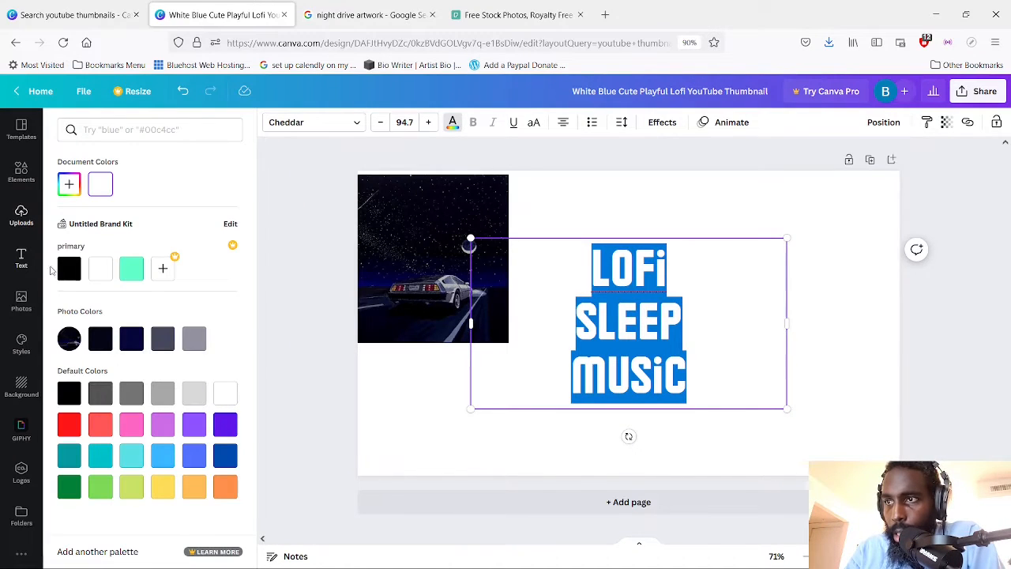
left_click(67, 272)
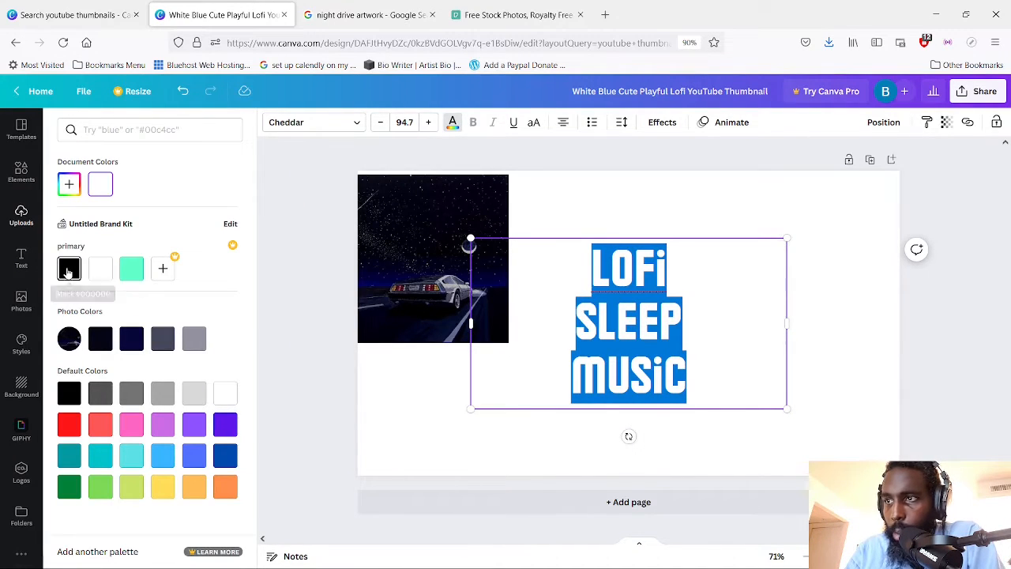
left_click(863, 443)
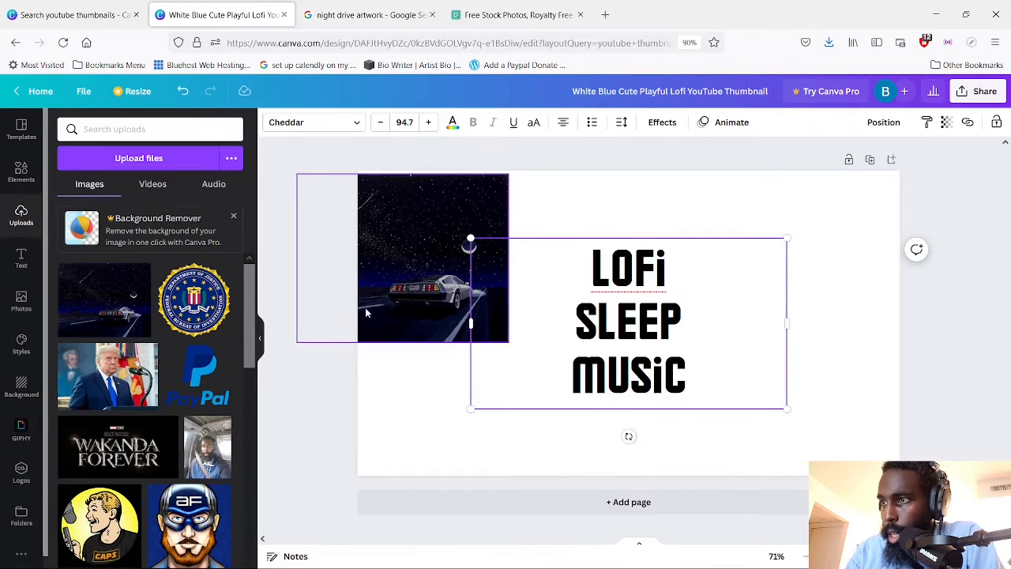
Shrink the DeLorean image slightly and bring the "LOFi SLEEP MUSiC" title to the front
left_click(405, 316)
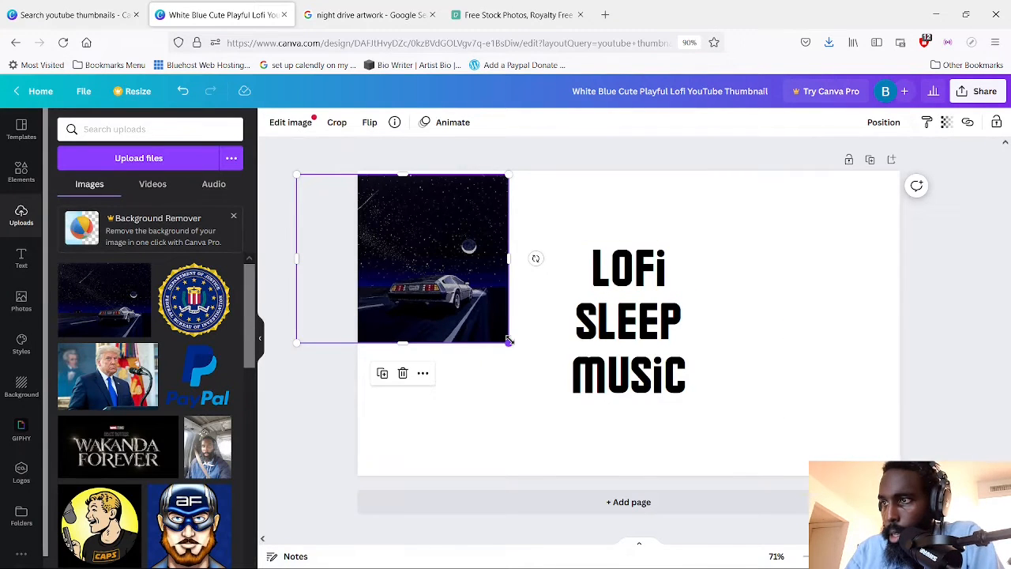
left_click_drag(508, 342, 525, 314)
left_click(535, 258)
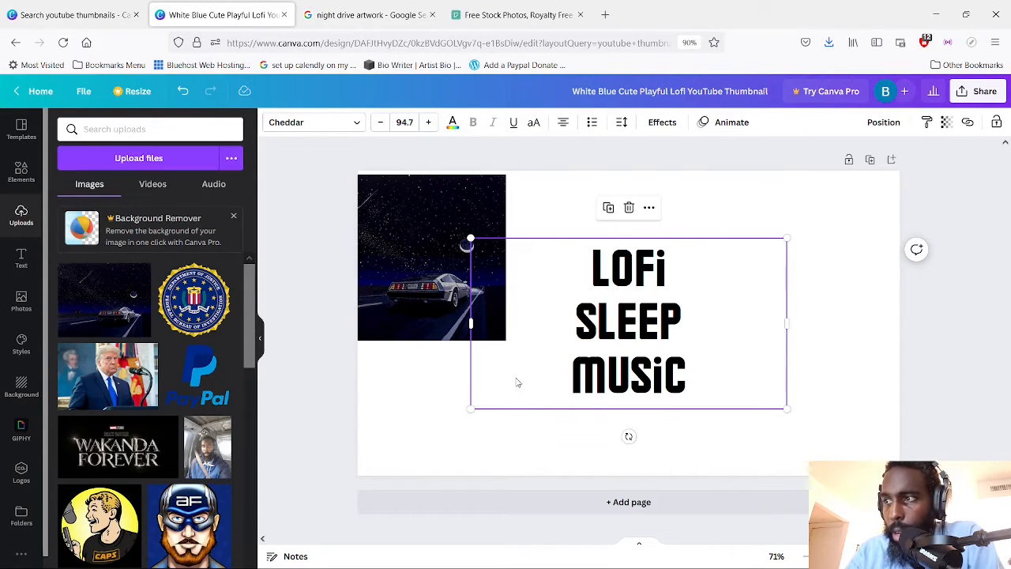
left_click(649, 208)
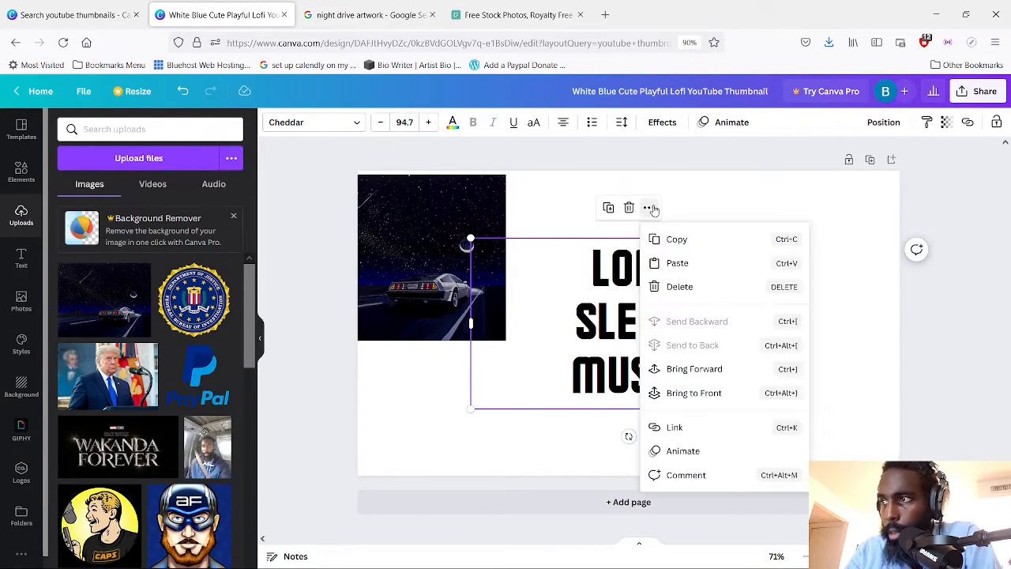
left_click(702, 397)
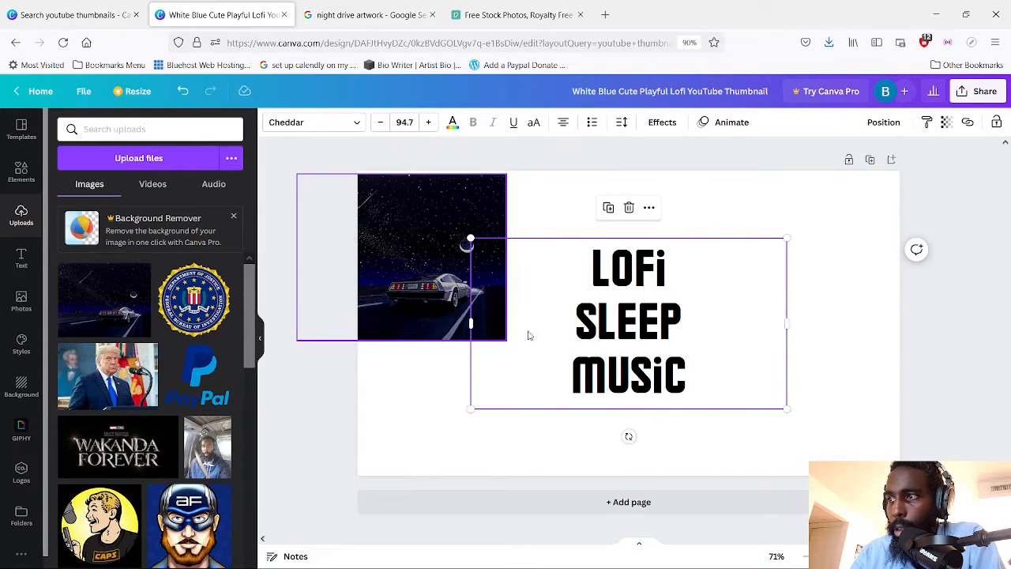
Enlarge and reposition the DeLorean image until it covers the whole page, with the car near the lower-right edge
left_click(403, 319)
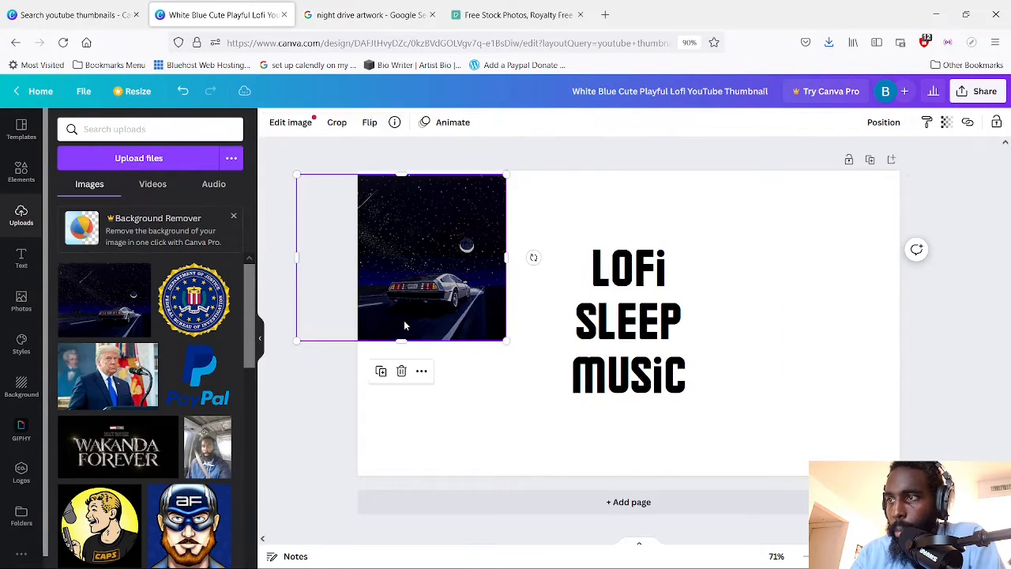
left_click_drag(435, 322, 405, 353)
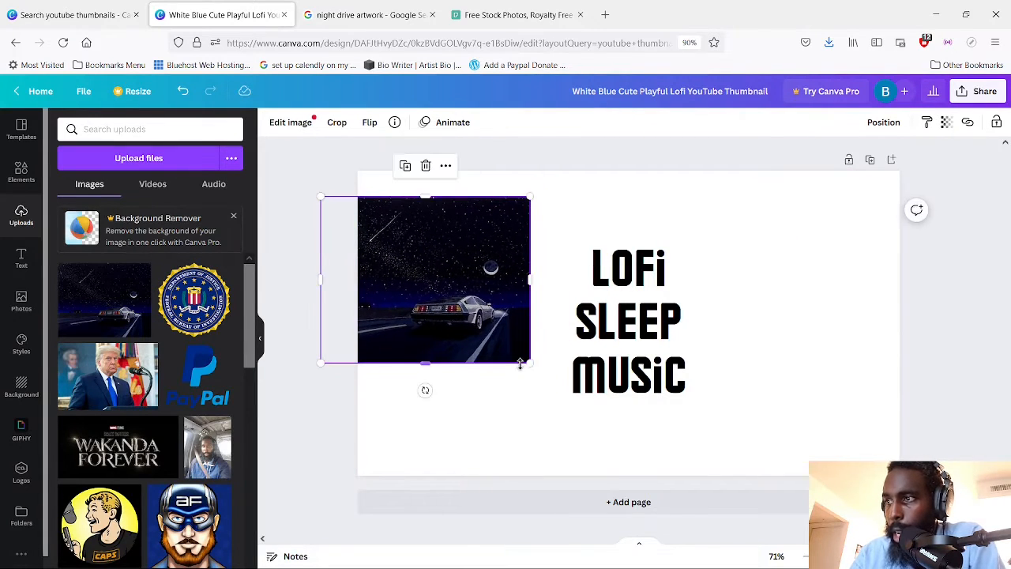
left_click_drag(529, 363, 847, 413)
left_click_drag(770, 378, 813, 376)
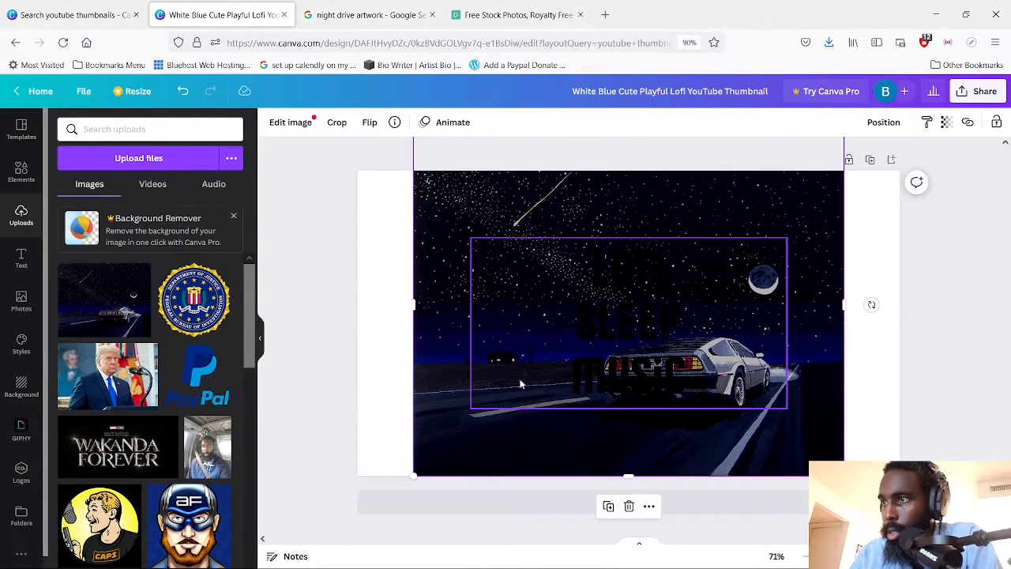
left_click_drag(414, 471, 329, 493)
left_click_drag(822, 433, 821, 405)
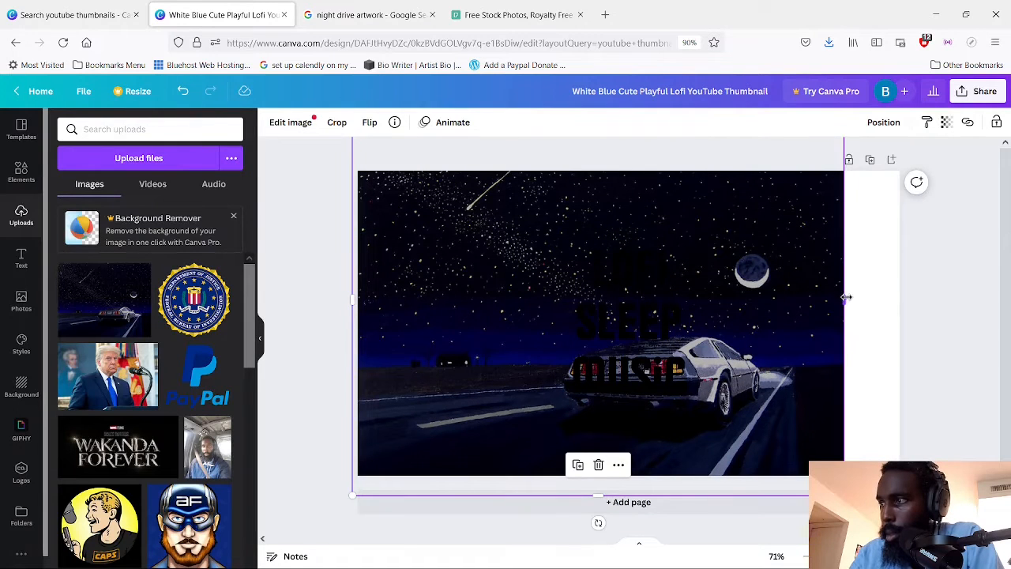
left_click_drag(846, 297, 900, 297)
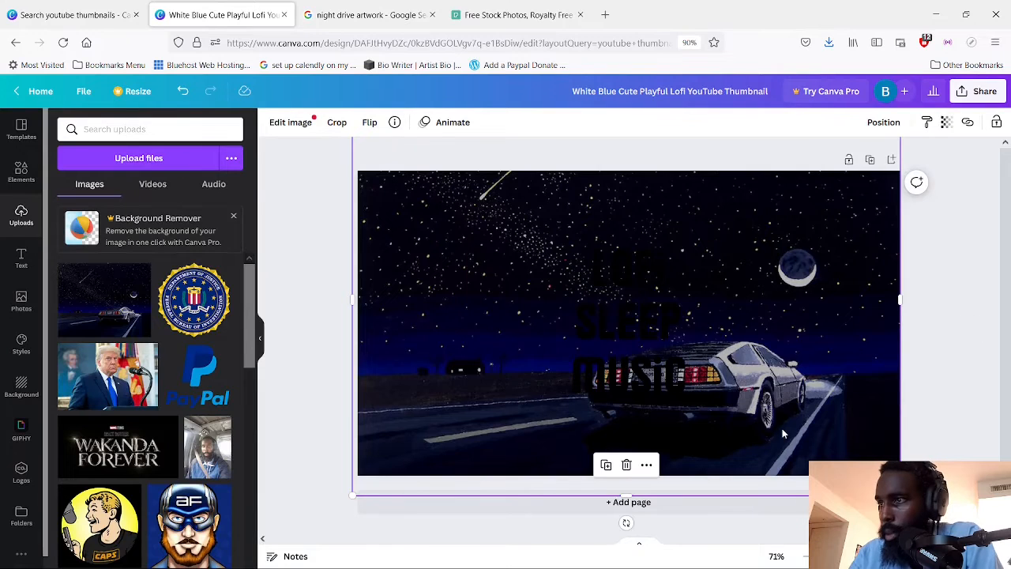
left_click_drag(784, 433, 789, 456)
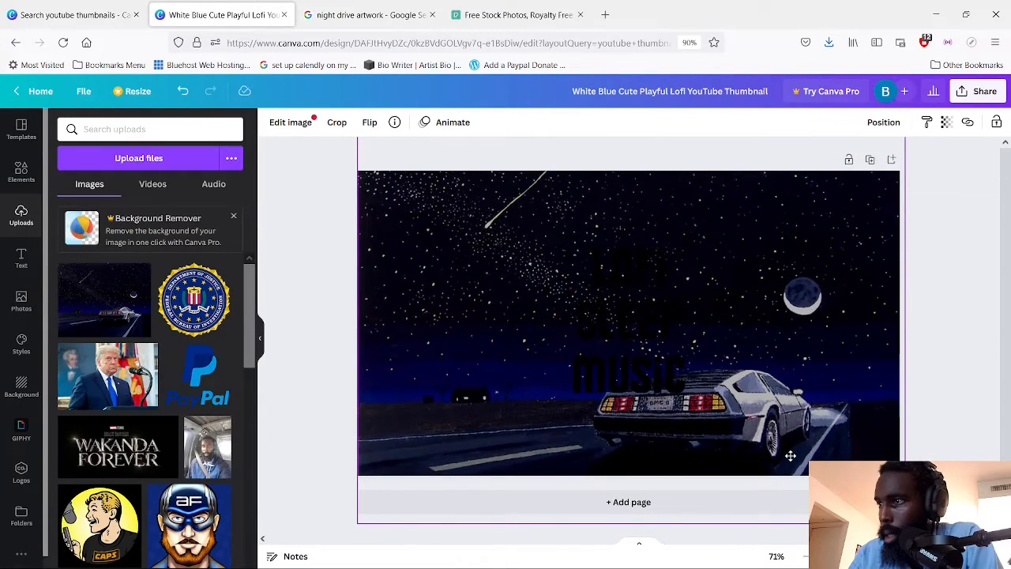
Move the "LOFi SLEEP MUSiC" title up into the starry sky above the car
left_click(953, 402)
left_click(640, 362)
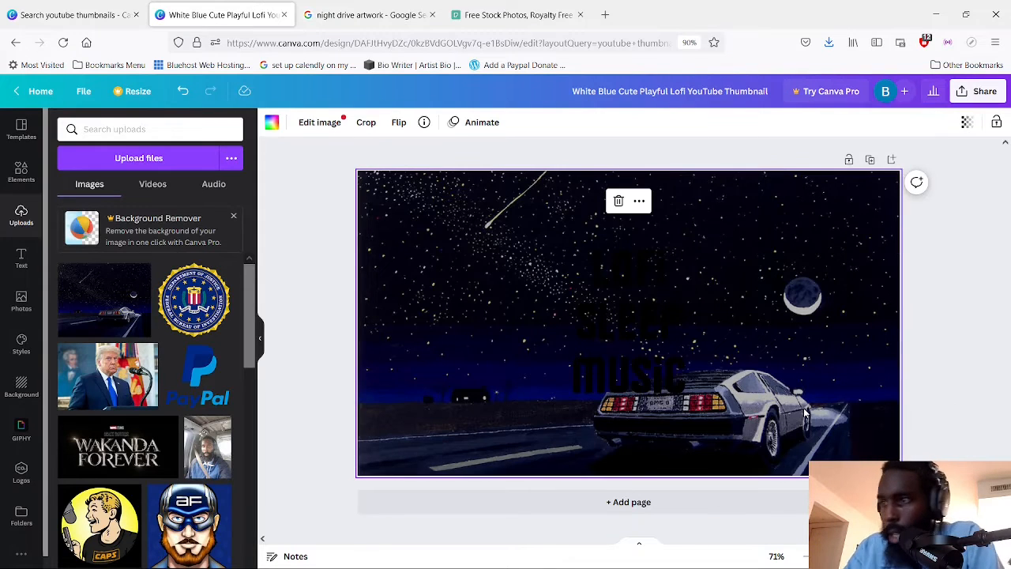
left_click_drag(640, 362, 634, 302)
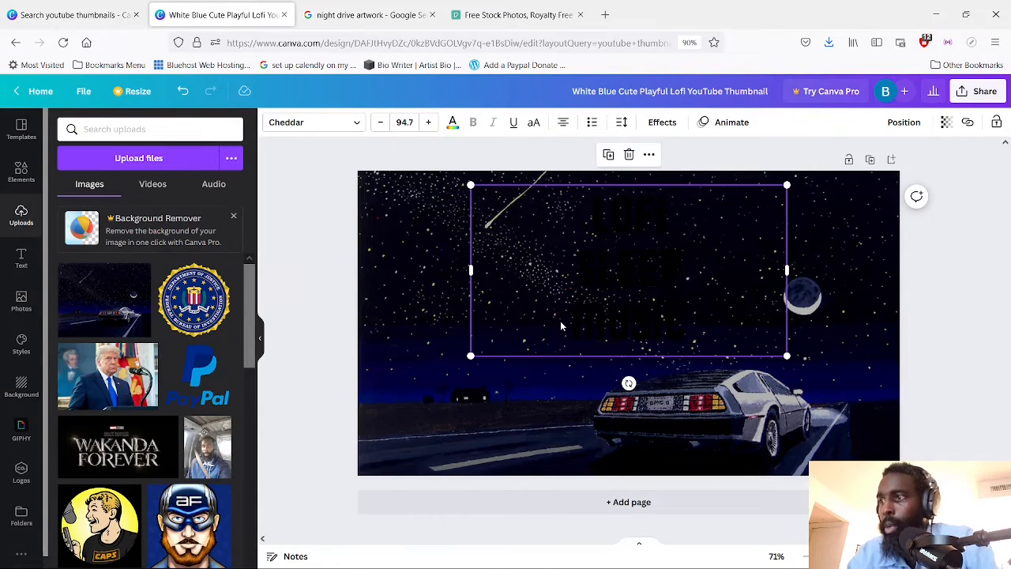
Examine the night drive artwork results and the quick settings in Google Images, glance at Pexels and return to the Canva design
left_click(369, 14)
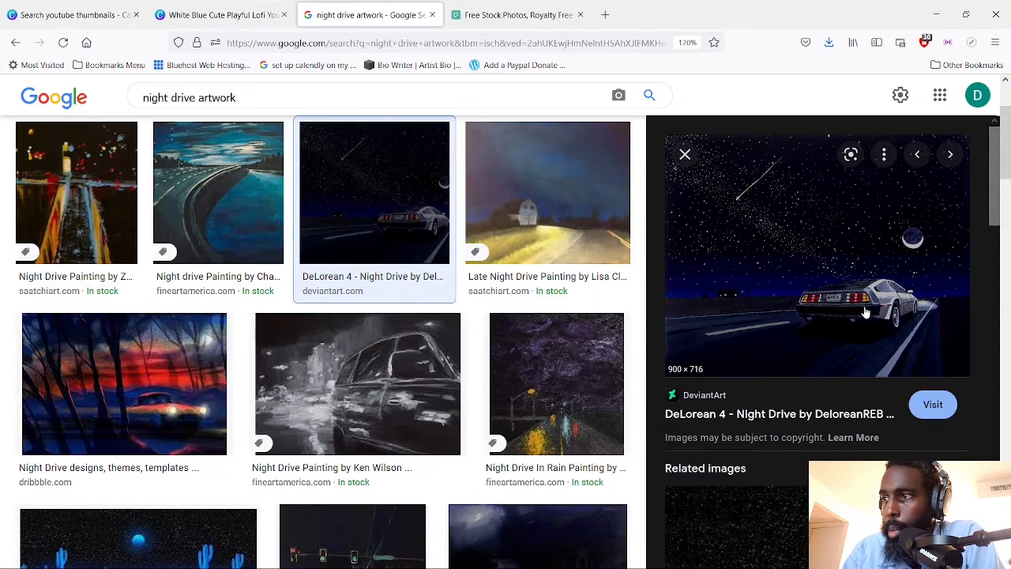
left_click(210, 16)
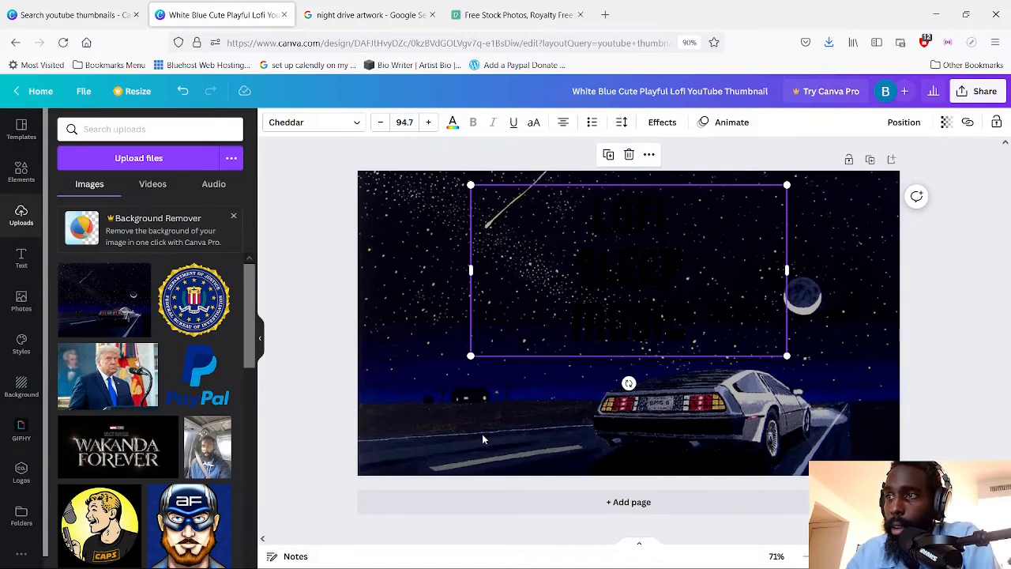
left_click(322, 15)
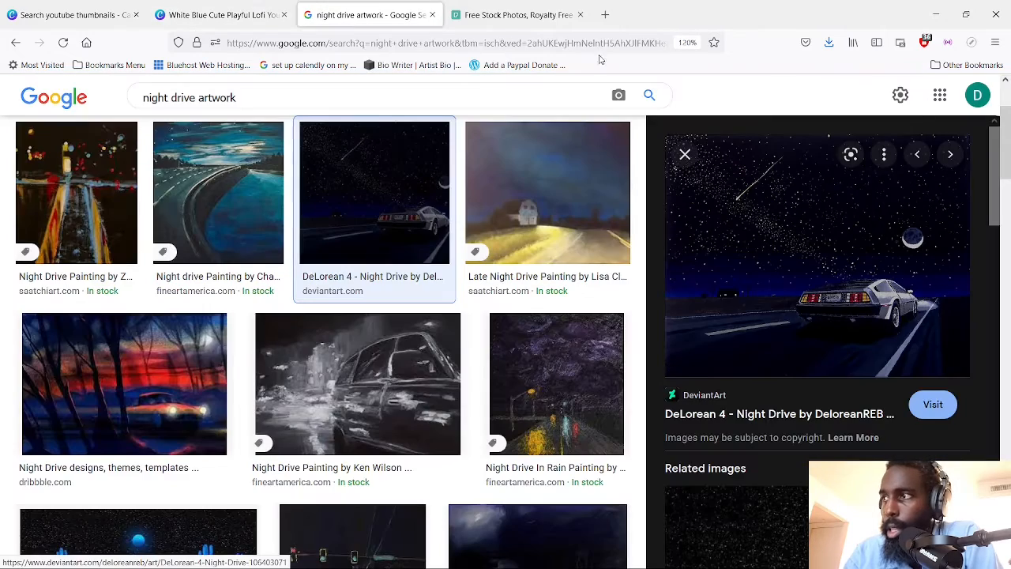
left_click(901, 95)
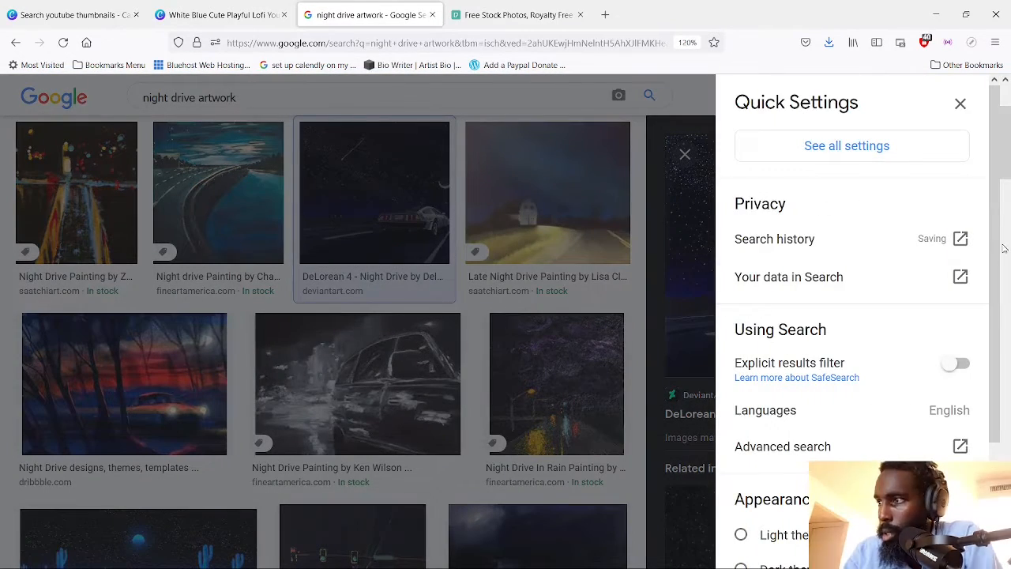
scroll(1008, 432, "down", 2)
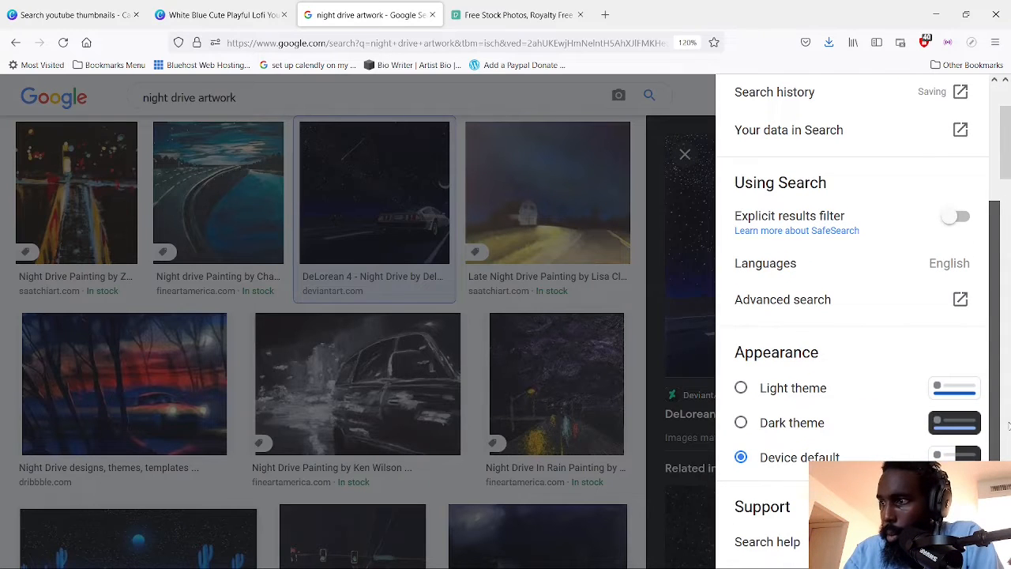
scroll(1008, 426, "up", 2)
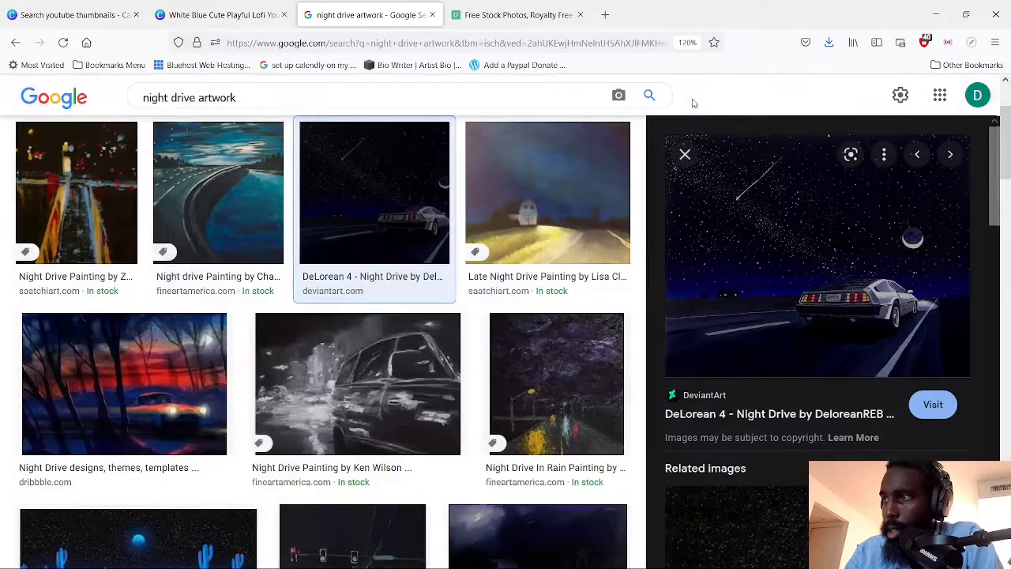
left_click(692, 98)
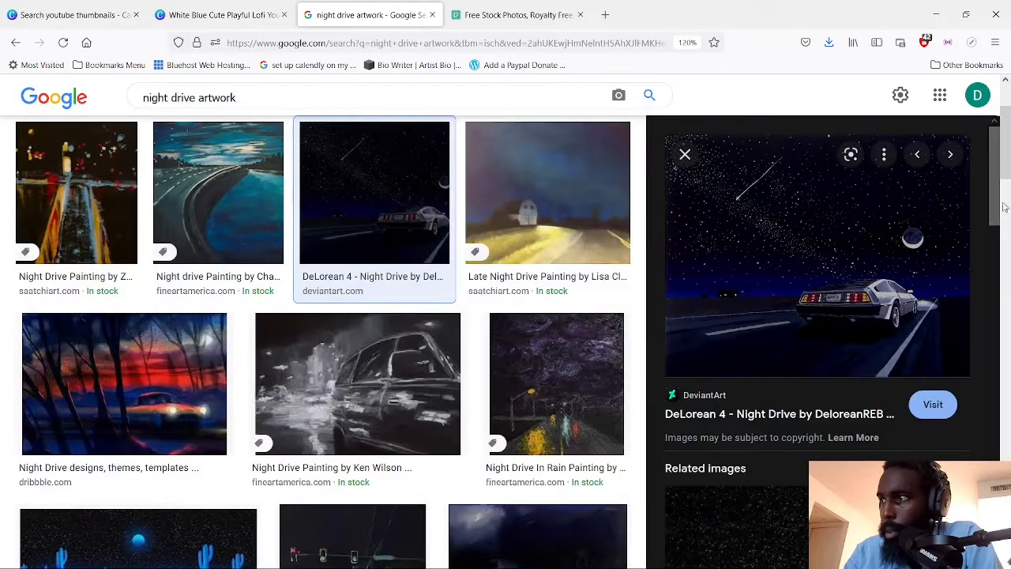
scroll(1003, 207, "up", 3)
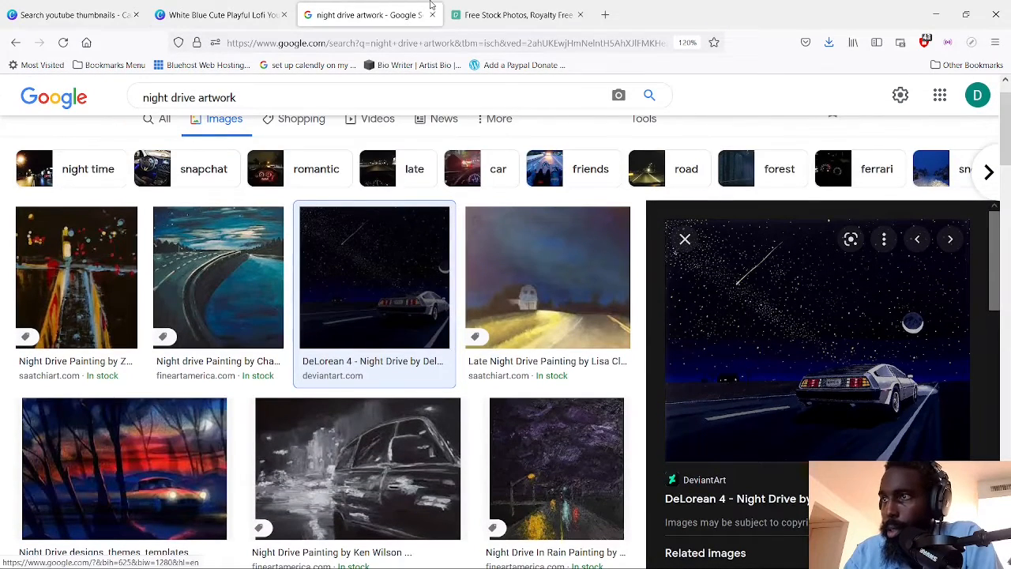
left_click(511, 20)
left_click(197, 15)
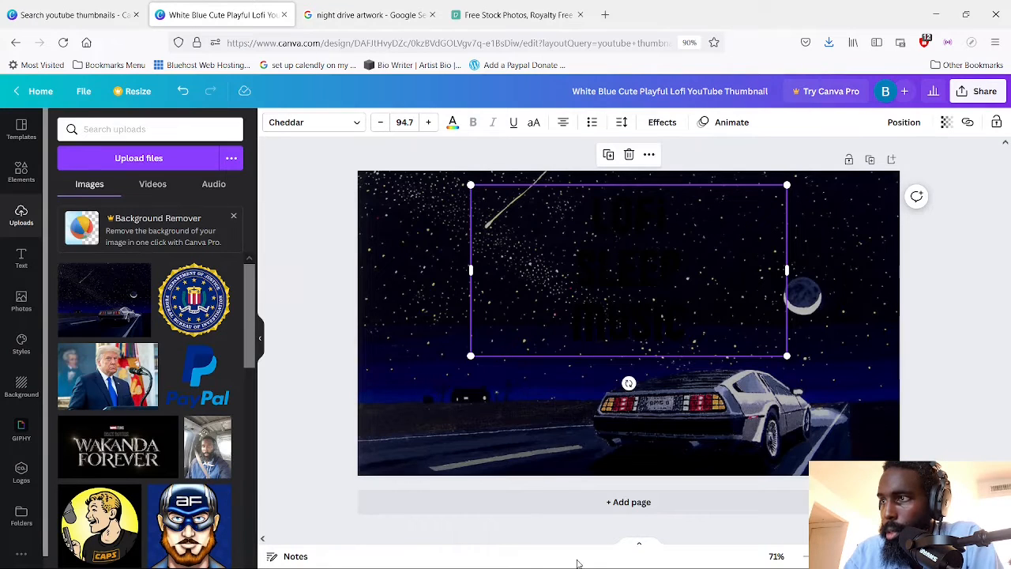
Recolour the whole "LOFi SLEEP MUSiC" title Light Gray #d9d9d9
double_click(617, 292)
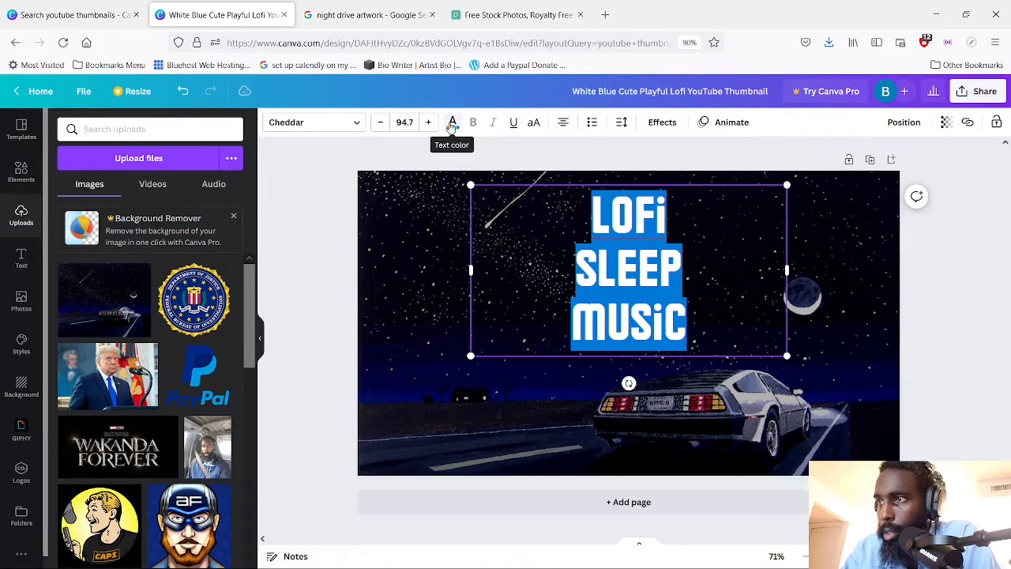
left_click(452, 124)
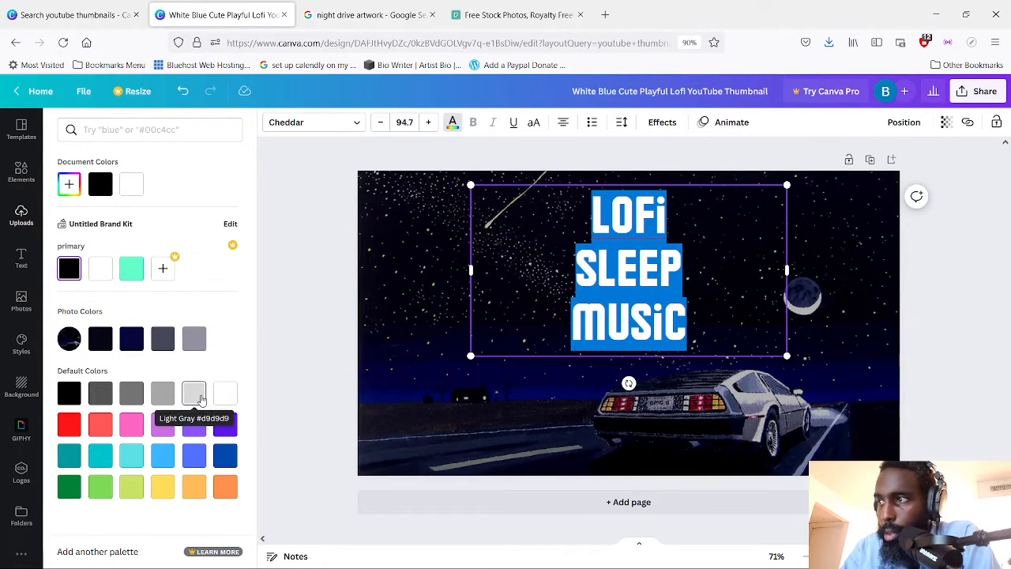
left_click(193, 393)
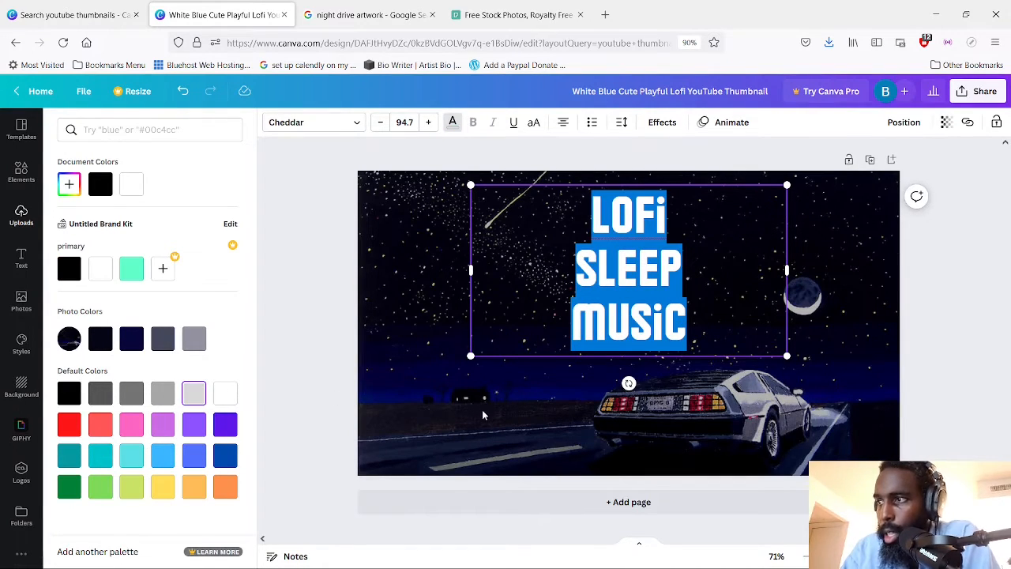
key("Escape")
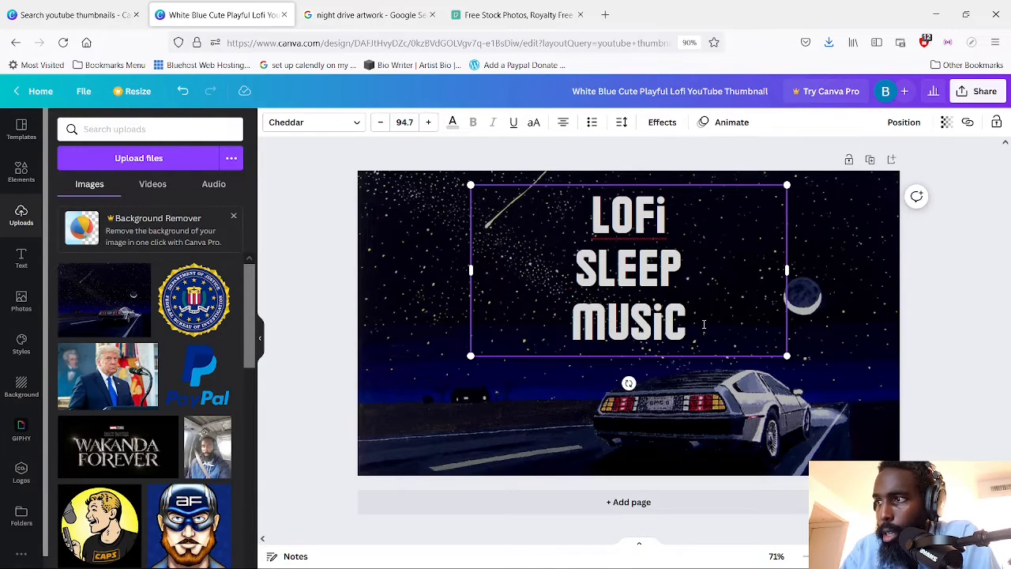
Recolour the whole "LOFi SLEEP MUSiC" title with the lightest gray from the photo colors
left_click_drag(703, 324, 588, 217)
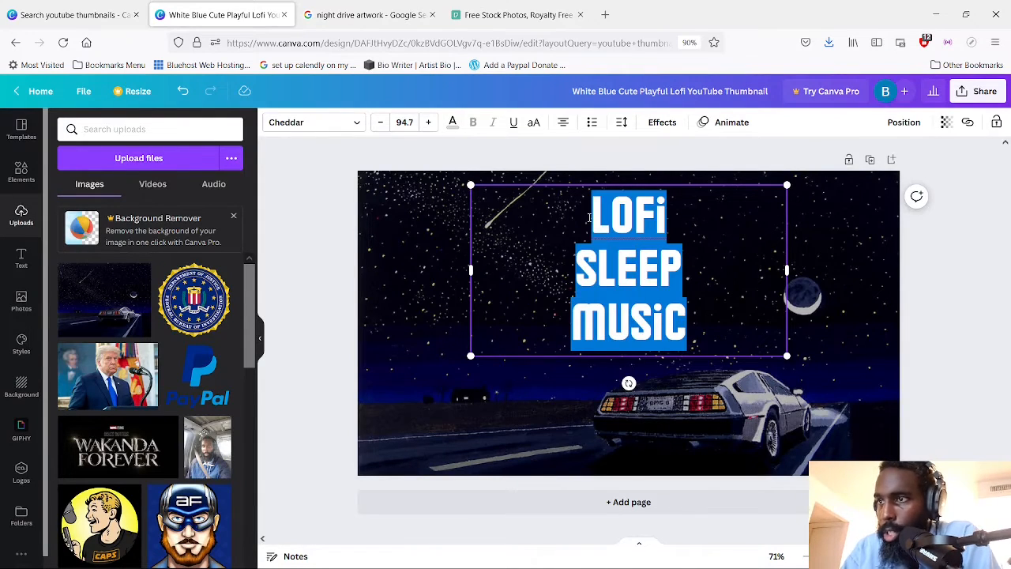
left_click(454, 123)
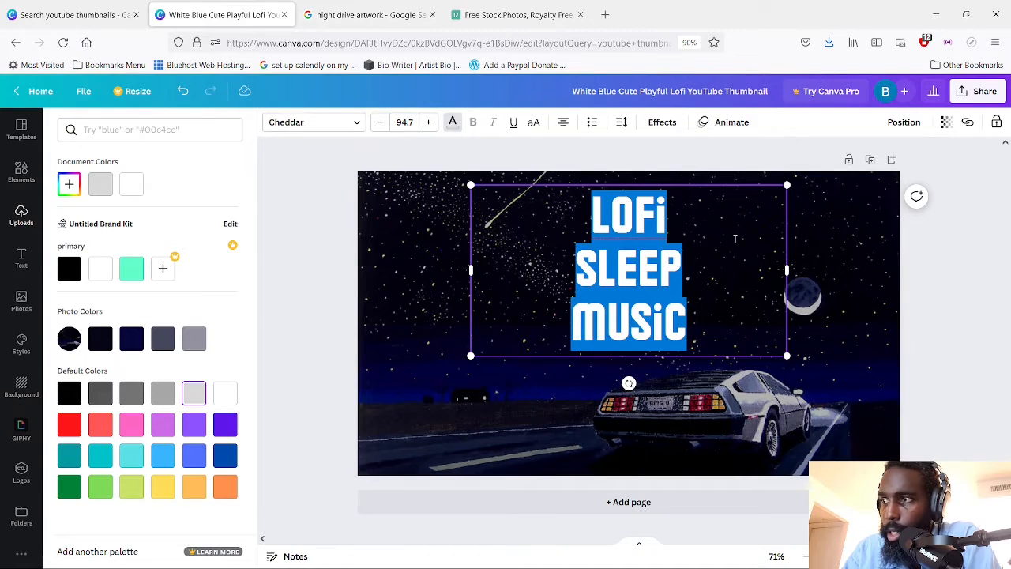
left_click(194, 338)
key("Escape")
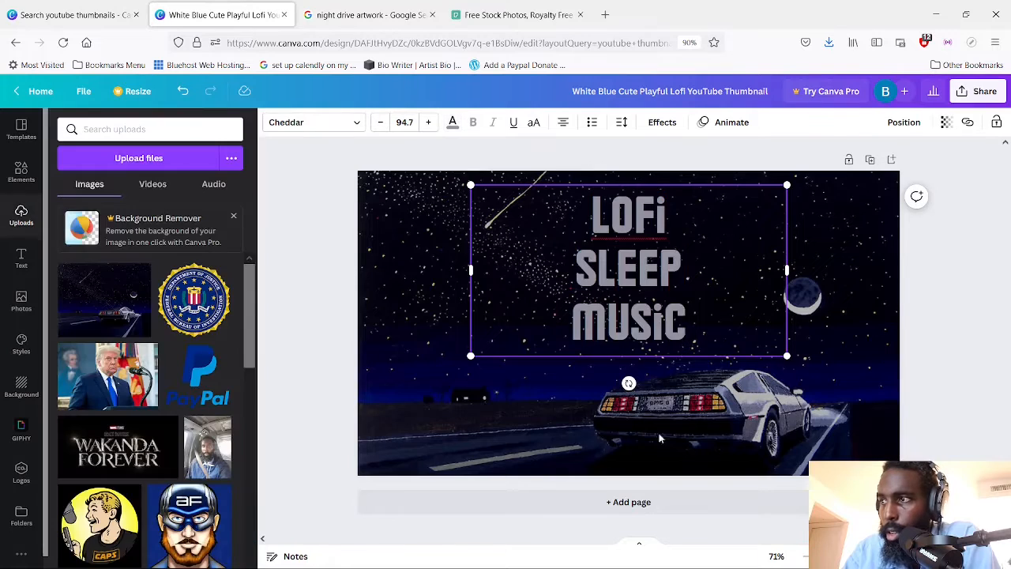
Recolour the whole "LOFi SLEEP MUSiC" title lime green from the default colors
double_click(693, 332)
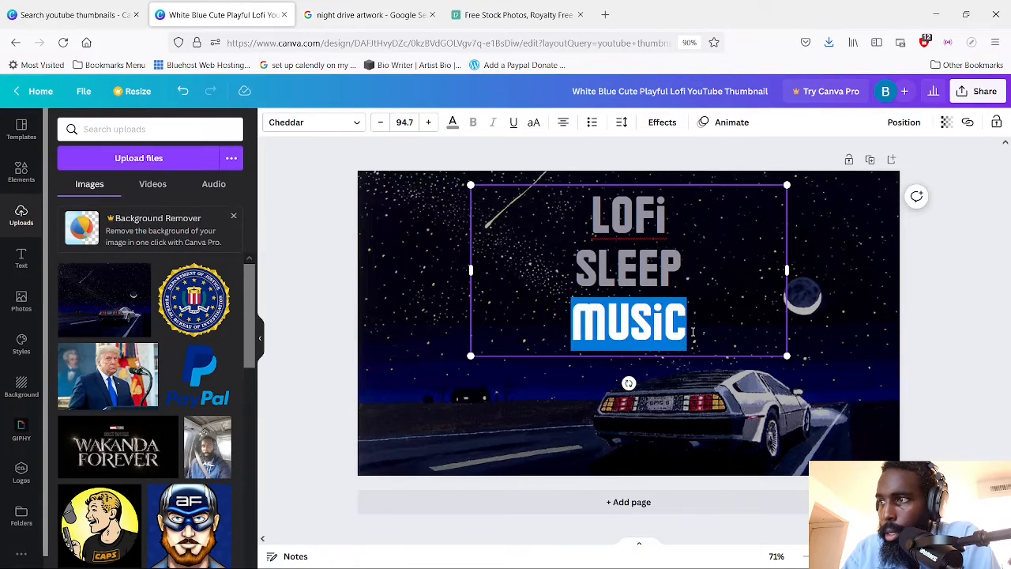
left_click_drag(703, 333, 569, 218)
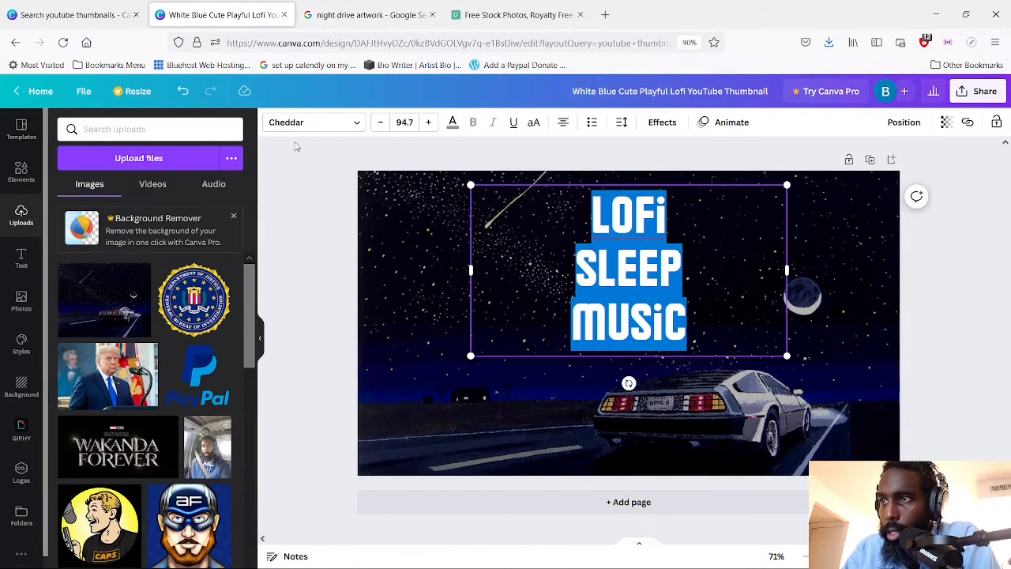
left_click(453, 124)
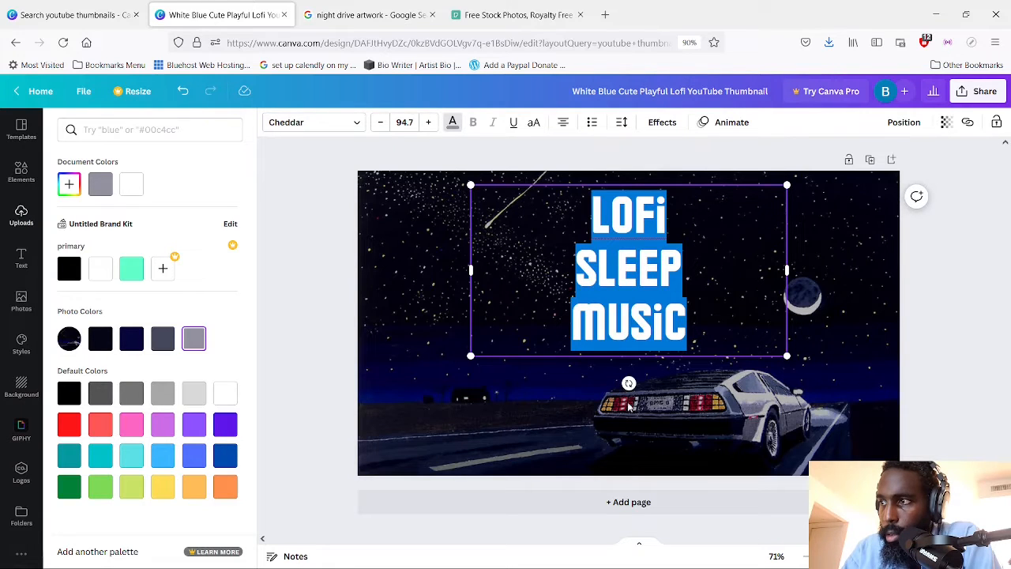
left_click(124, 493)
key("Escape")
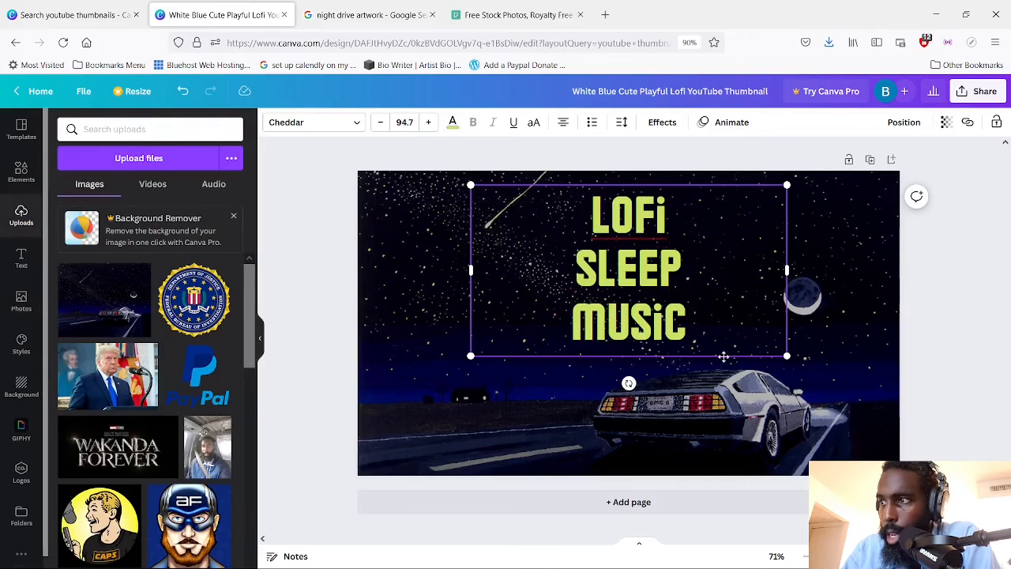
Recolour the whole "LOFi SLEEP MUSiC" title yellow from the default colors
left_click_drag(716, 333, 580, 207)
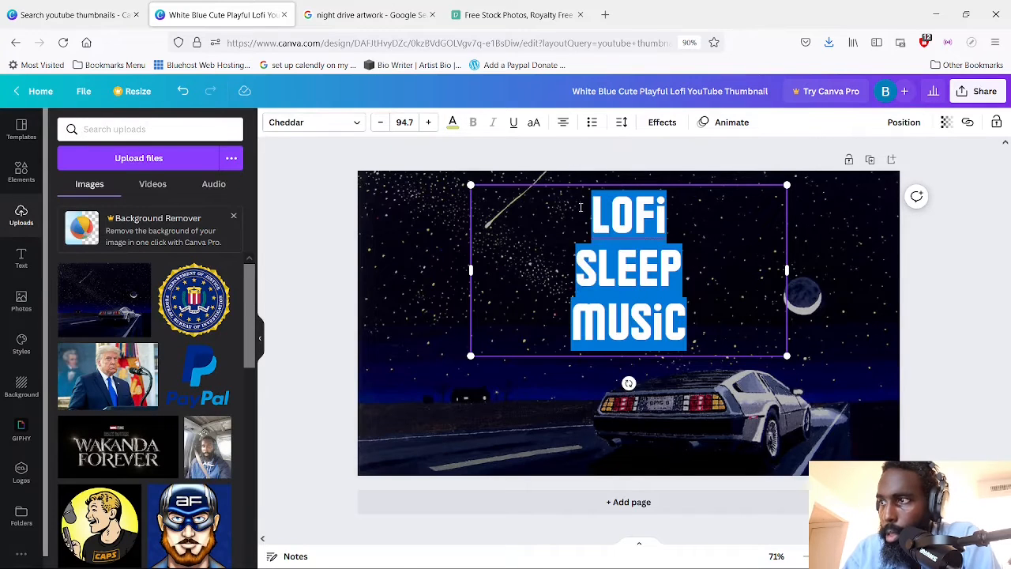
left_click(453, 122)
left_click(162, 488)
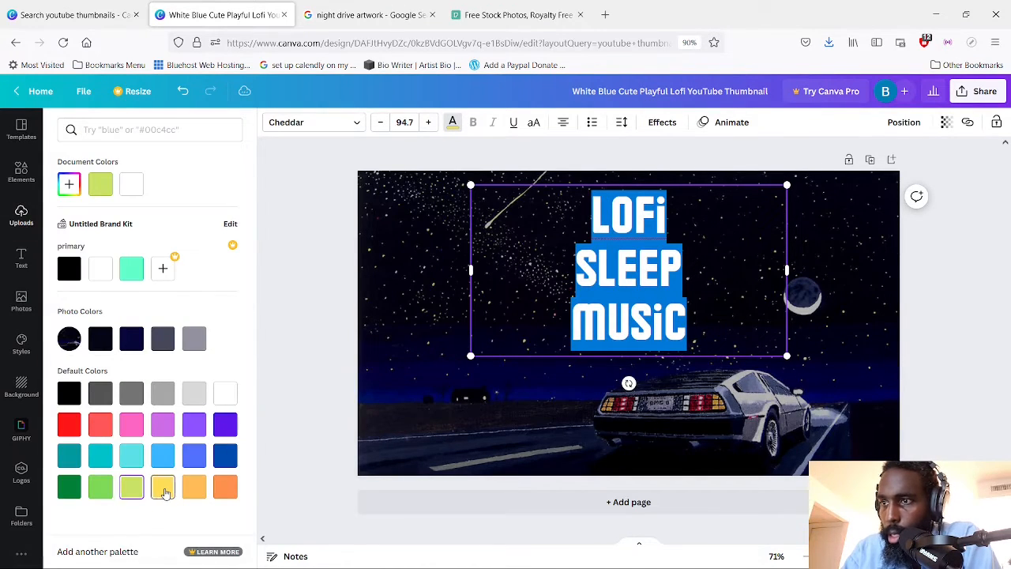
key("Escape")
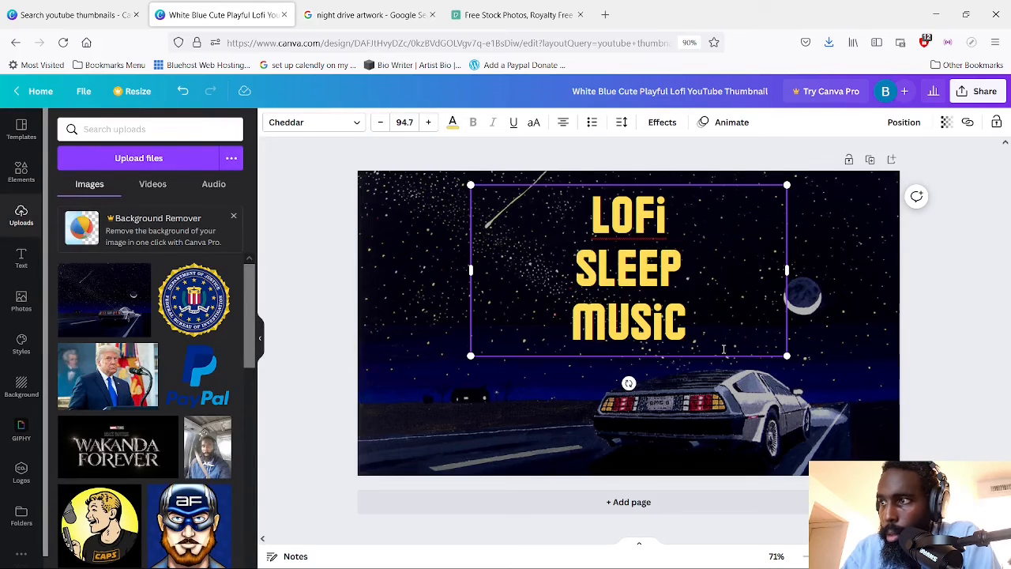
Switch the whole "LOFi SLEEP MUSiC" title back to the default lime green
left_click_drag(713, 327, 485, 187)
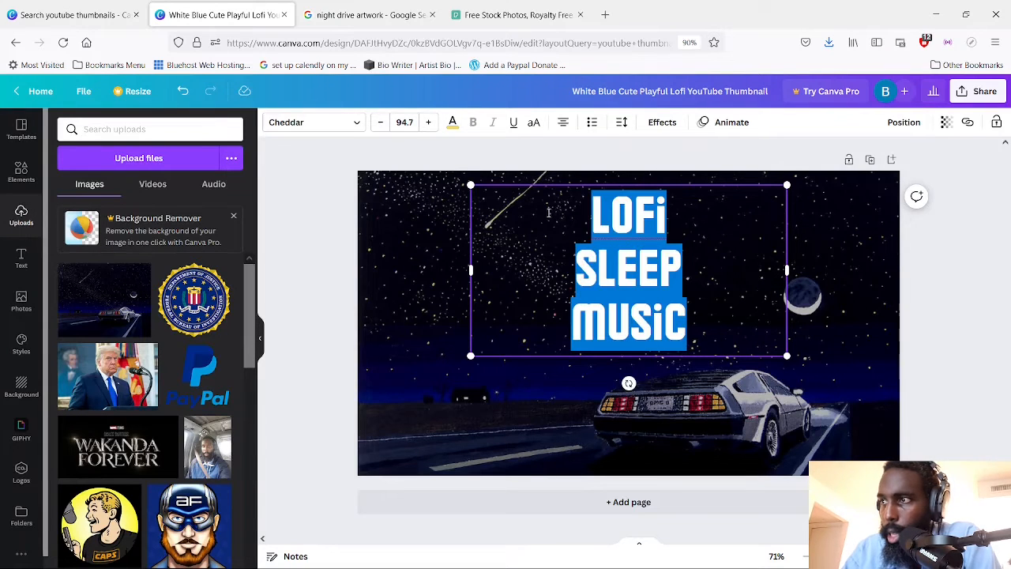
left_click(453, 122)
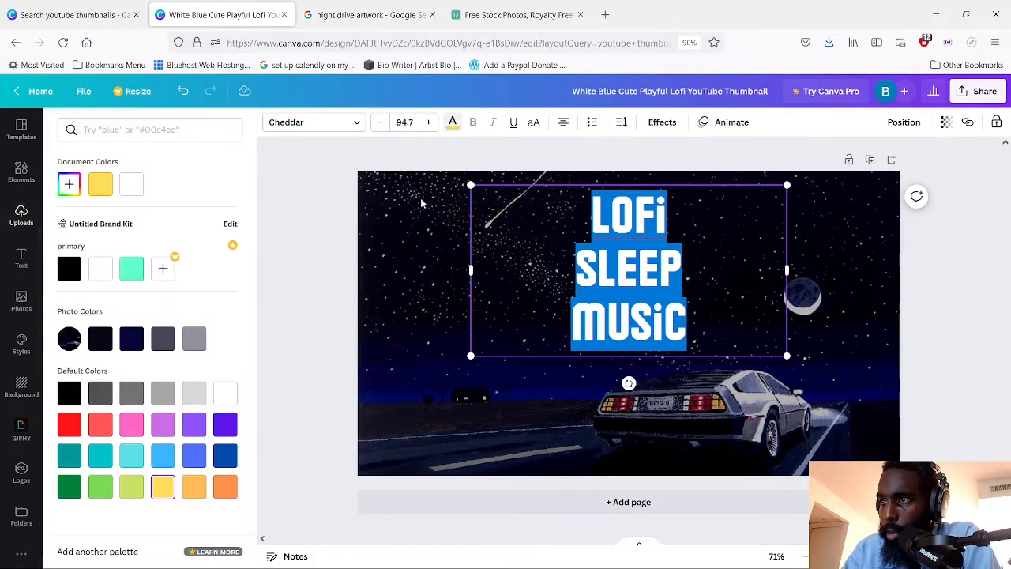
left_click(131, 488)
key("Escape")
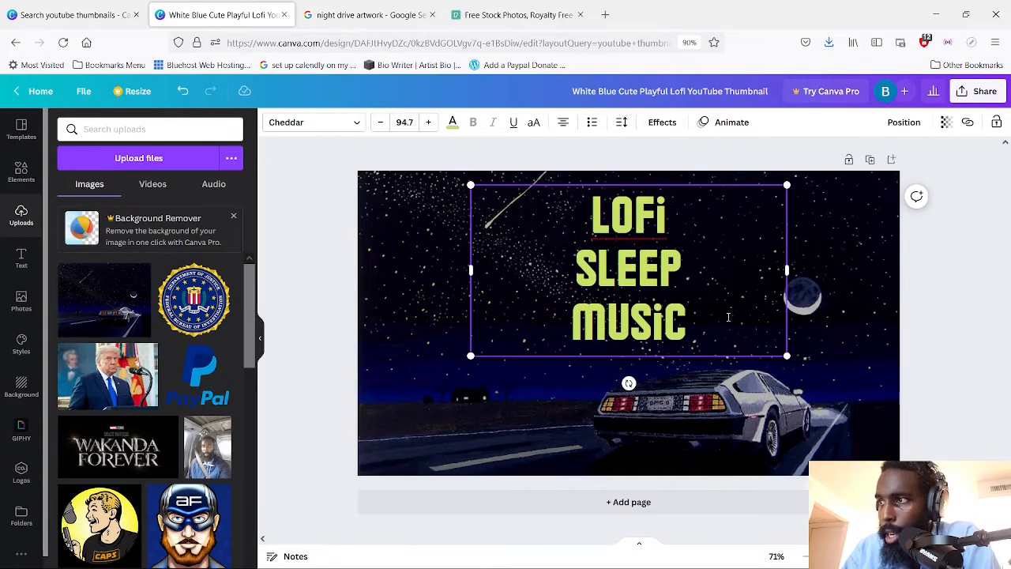
Replace the whole title text with "Night" on the first line and "Drive" on the second
left_click_drag(695, 332, 553, 221)
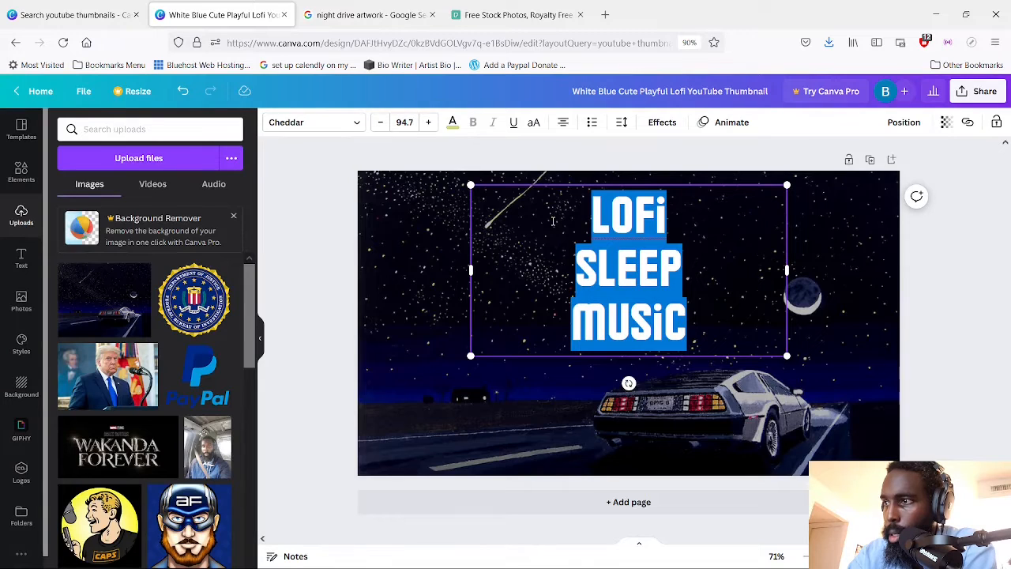
type("DRIVE")
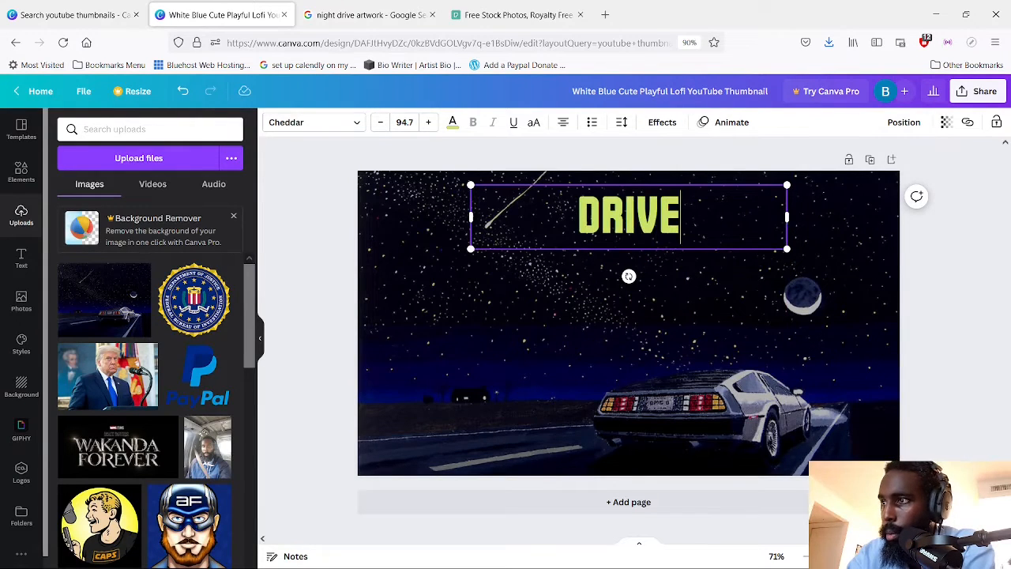
key("BackSpace")
key("BackSpace")
key("BackSpace")
key("BackSpace")
key("BackSpace")
type("N")
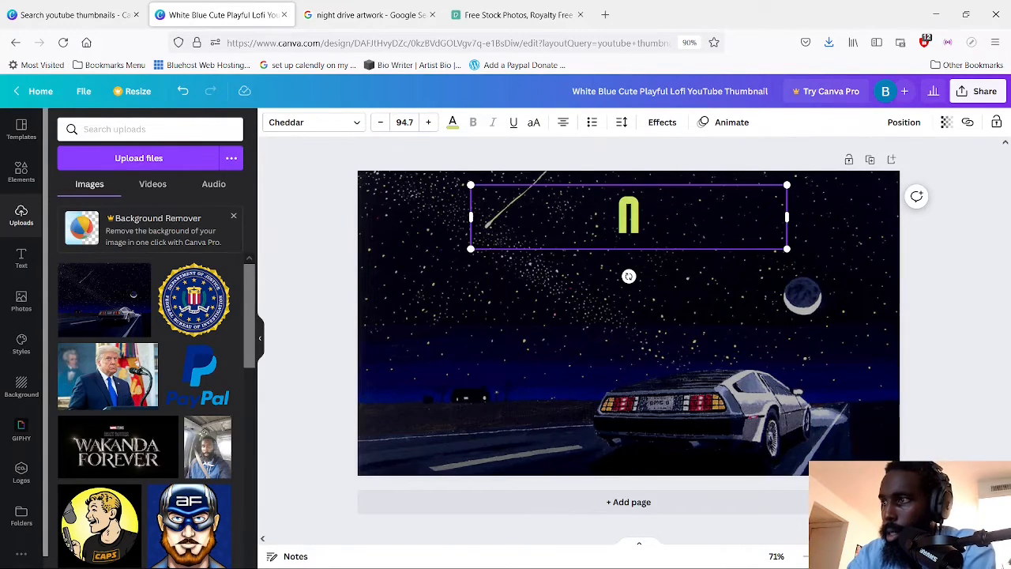
type("IGHT")
key("Return")
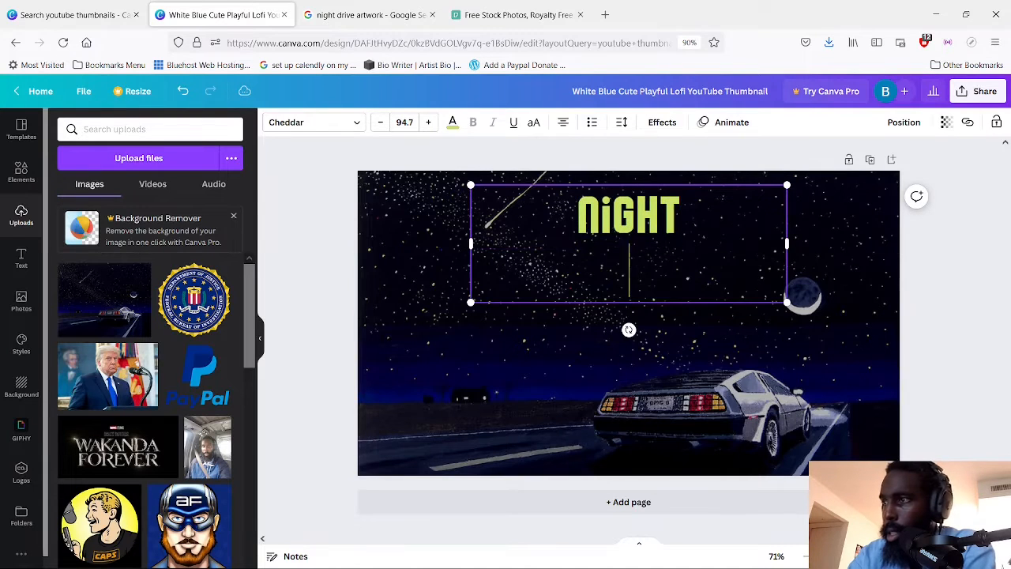
type("DRIVE")
Try "MIX" as the third line of the title and remove that line
key("Return")
type("MIX")
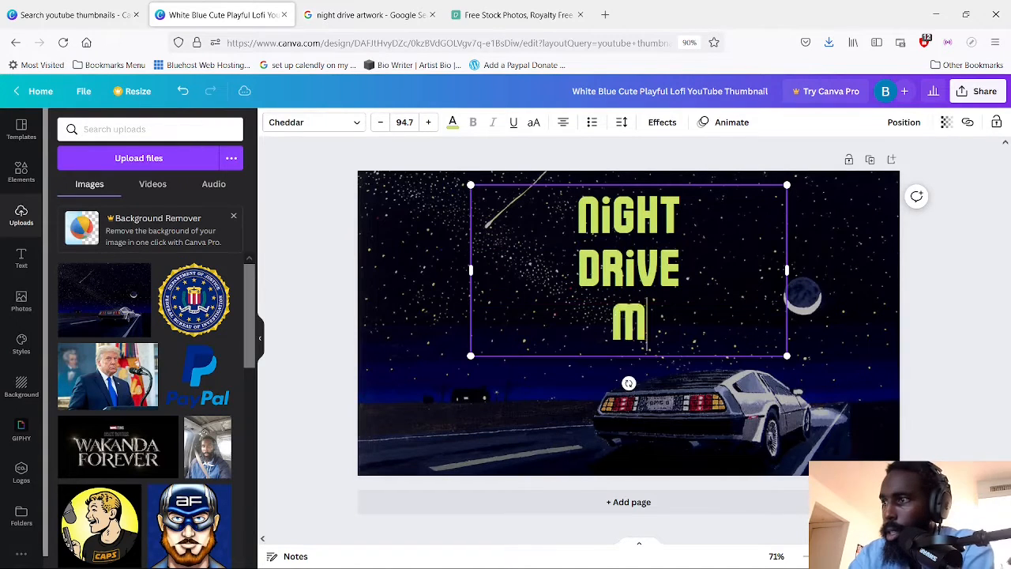
key("BackSpace")
key("BackSpace")
key("BackSpace")
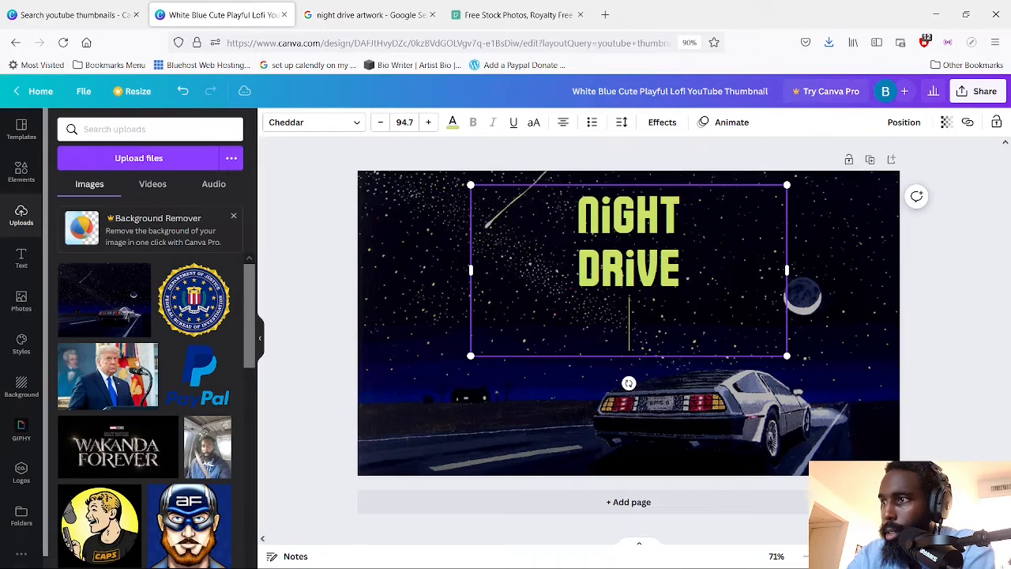
key("BackSpace")
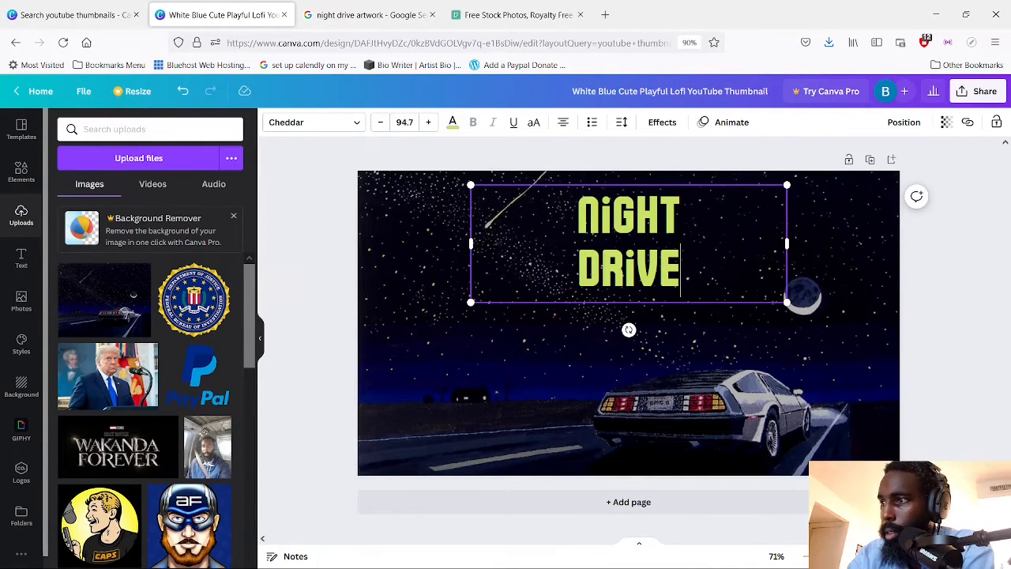
Add a third title line below "Drive" reading "playlist"
key("Return")
type("GROOVW")
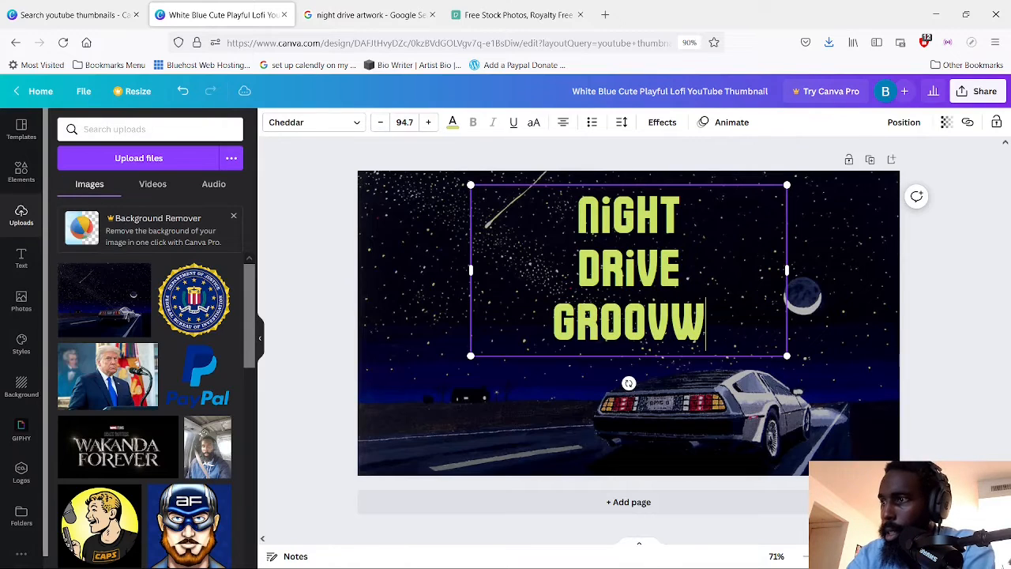
key("BackSpace")
type("E")
key("BackSpace")
key("BackSpace")
key("BackSpace")
key("BackSpace")
key("BackSpace")
key("BackSpace")
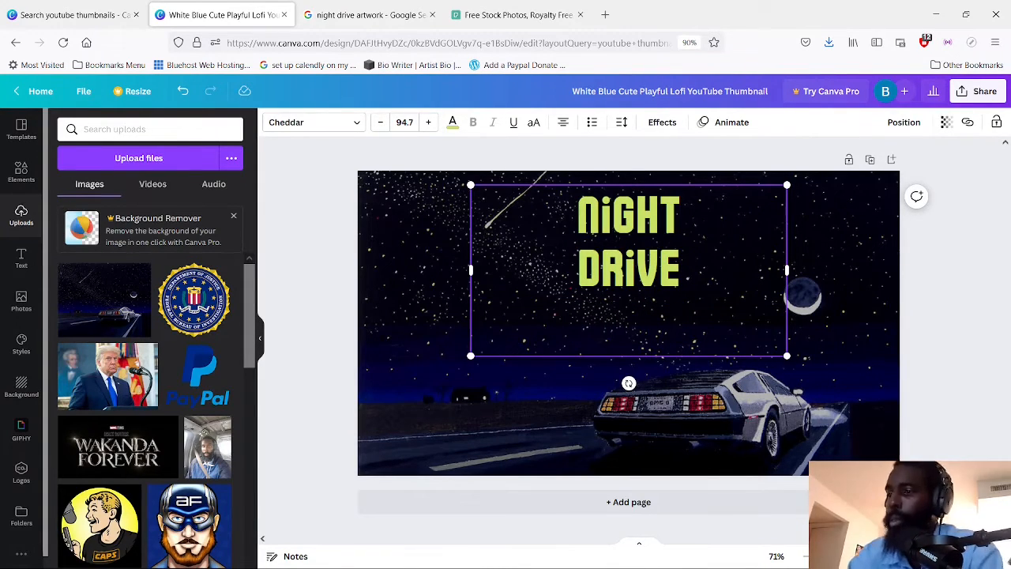
type("PLAYLIST")
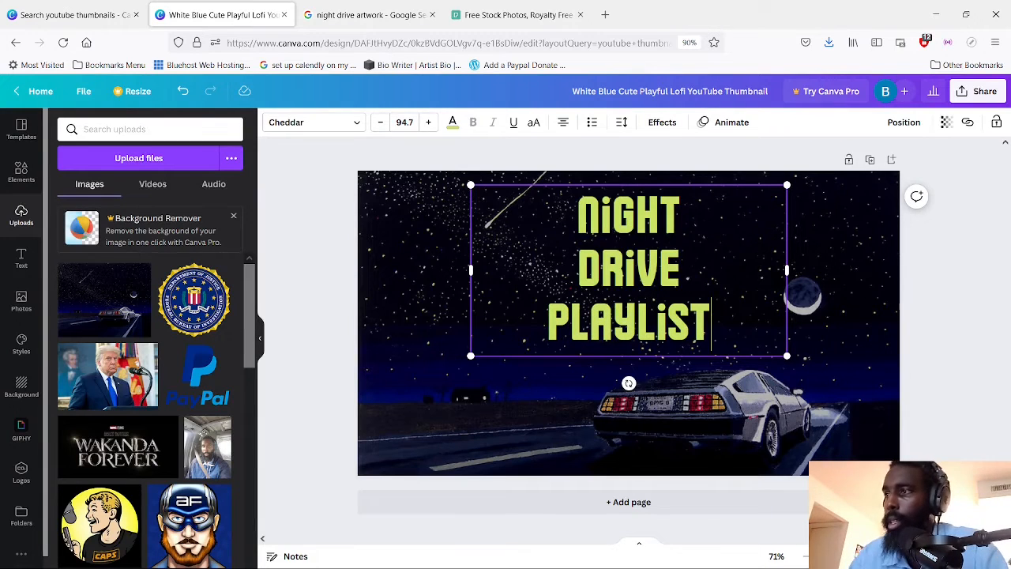
left_click(497, 428)
left_click(712, 332)
left_click(713, 332)
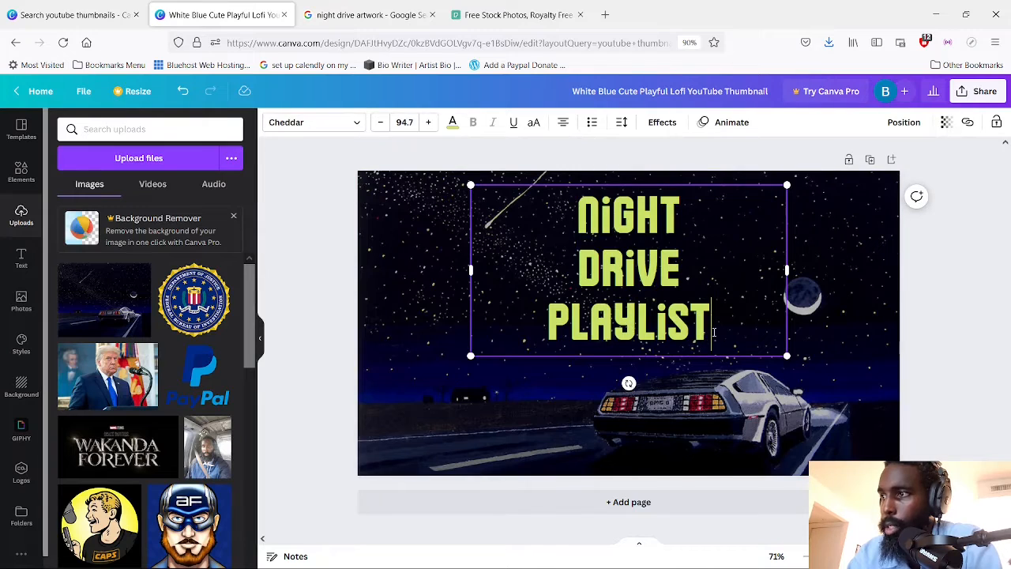
Change the whole title's font to the heavy slanted Thai-named "BI" font among the recommended fonts
left_click_drag(714, 332, 557, 229)
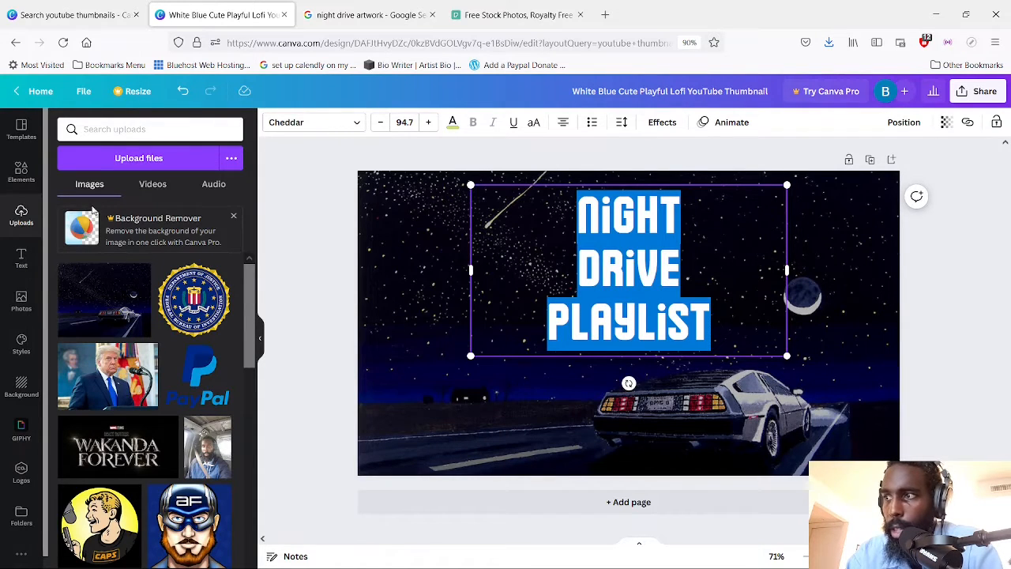
left_click(308, 123)
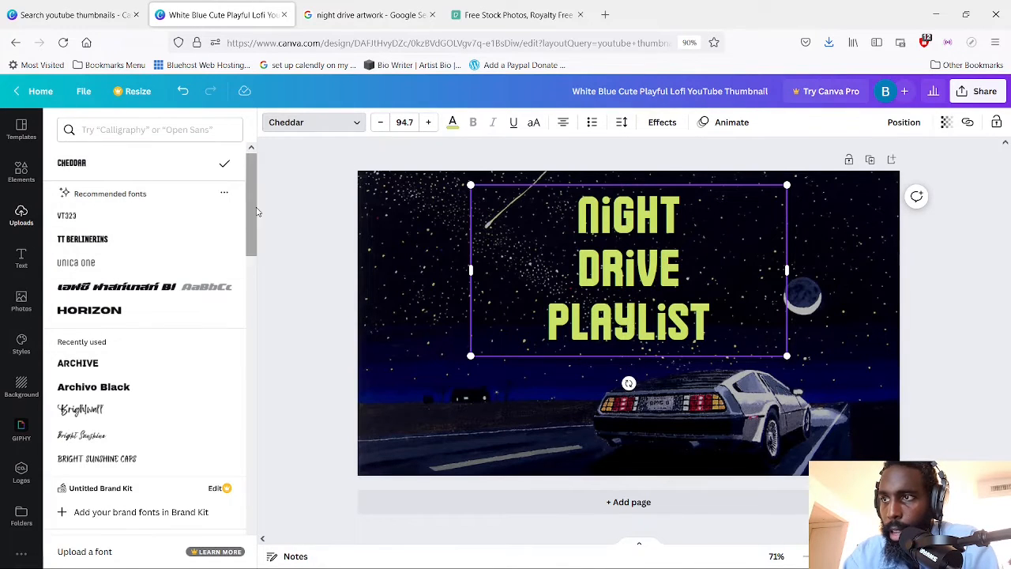
left_click_drag(255, 214, 255, 304)
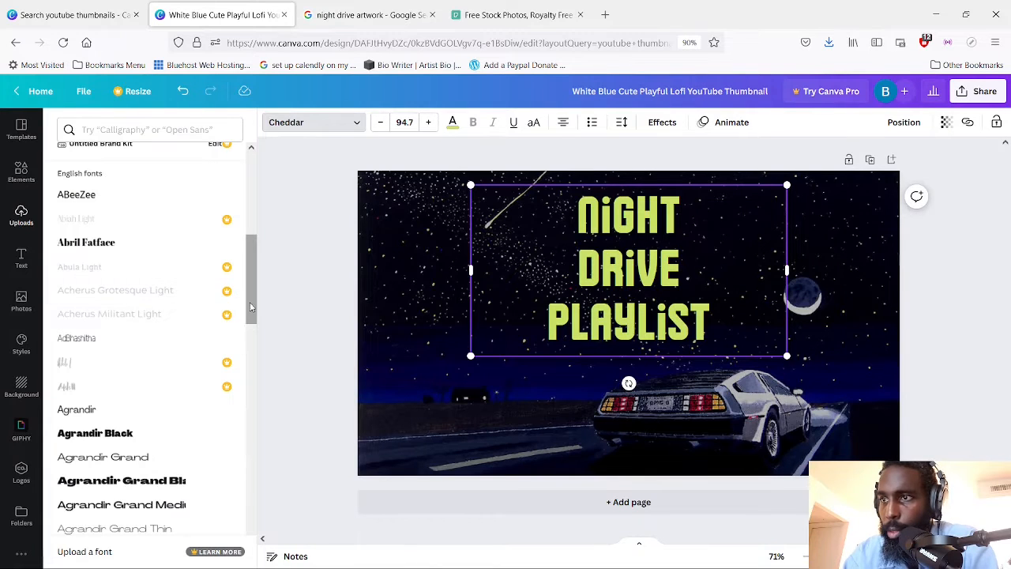
left_click_drag(251, 307, 257, 245)
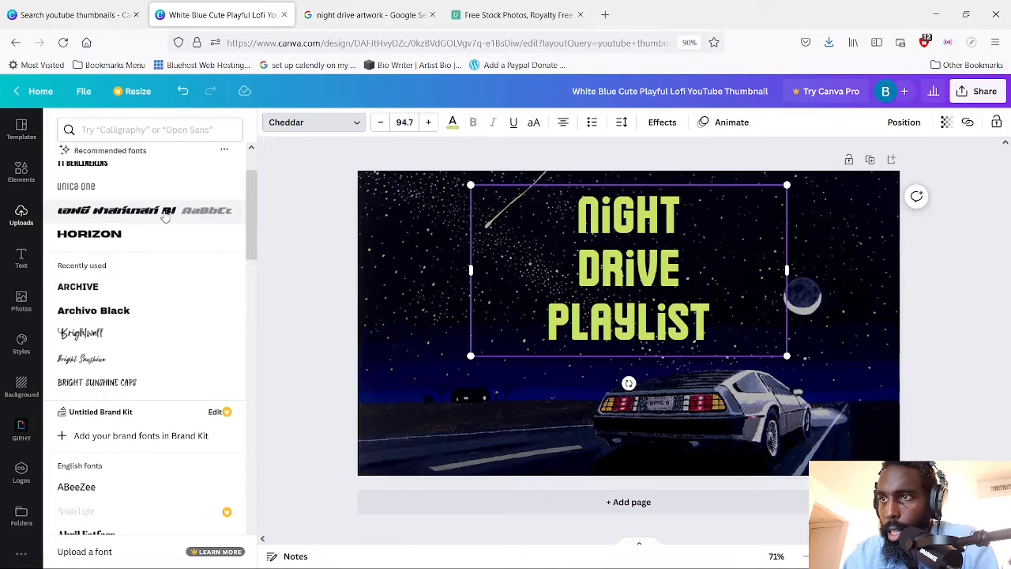
scroll(246, 220, "up", 2)
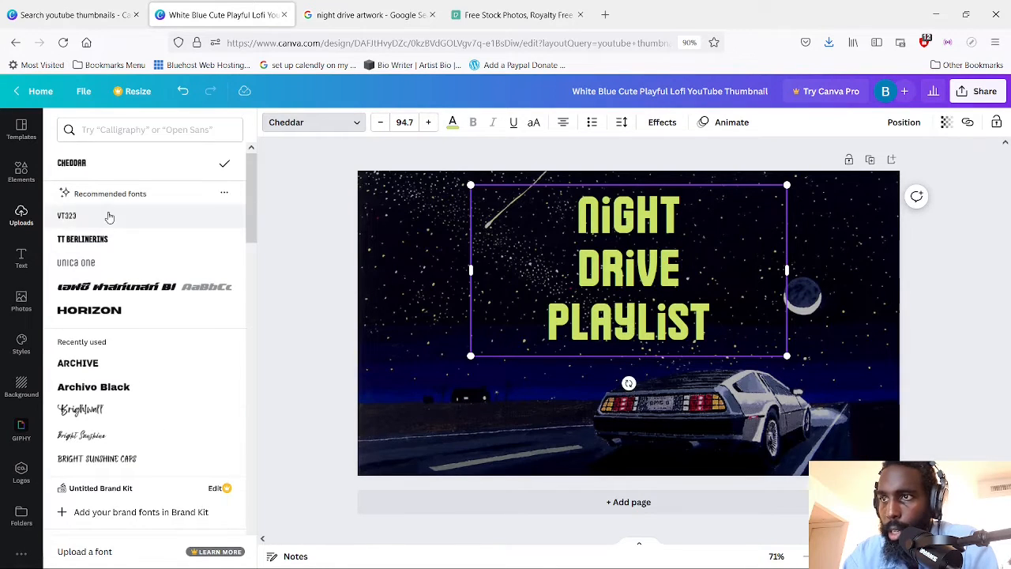
left_click(158, 291)
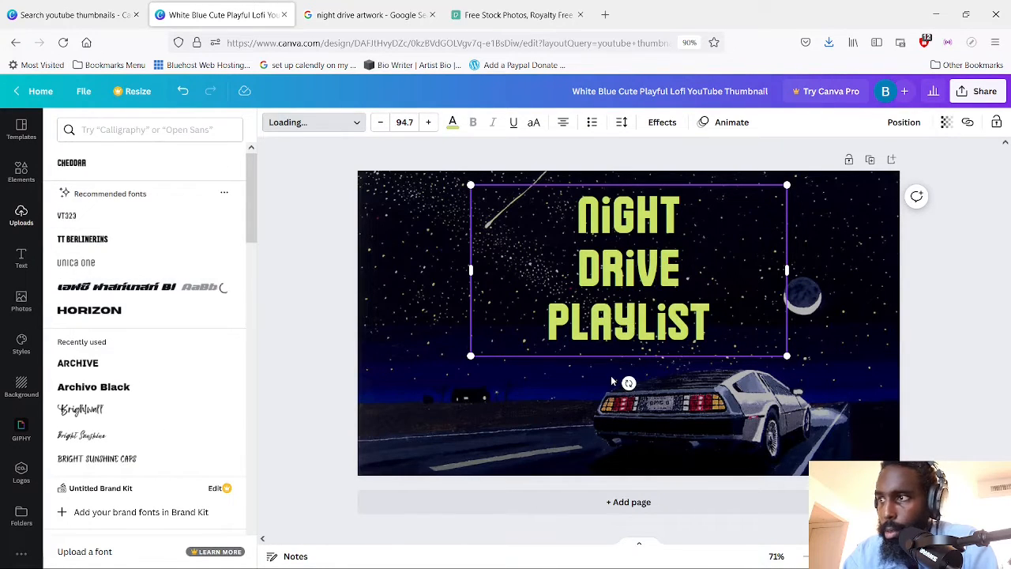
left_click(545, 413)
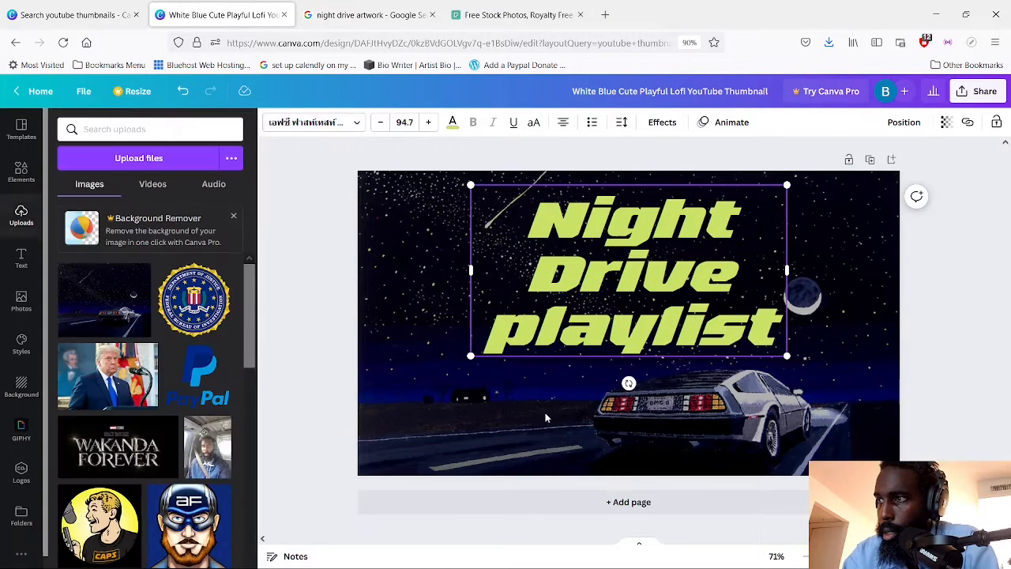
Scale the title down to a font size of about 75.1 and move it into the left part of the starry sky
left_click(897, 361)
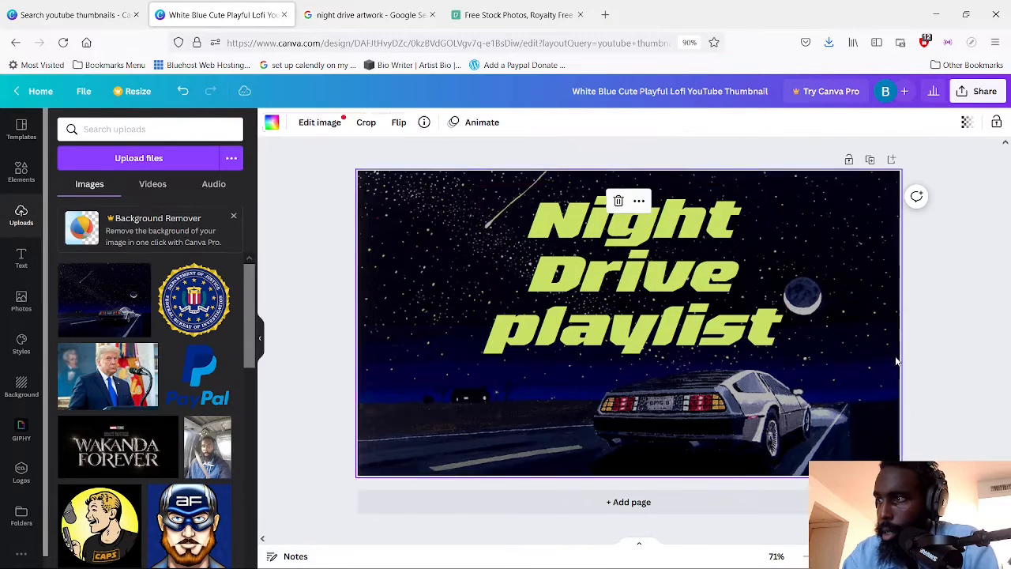
left_click(692, 330)
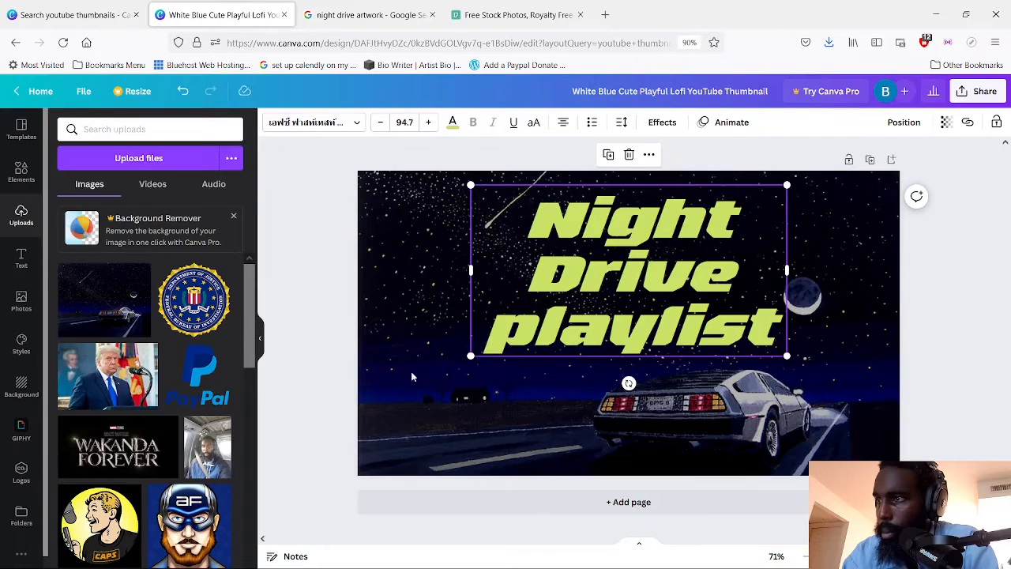
left_click_drag(500, 336, 540, 319)
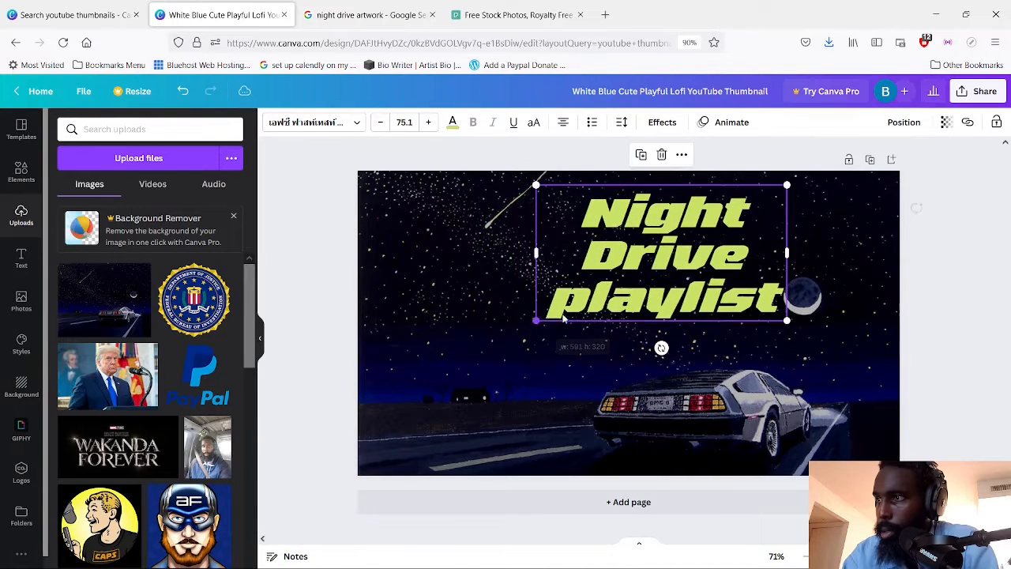
left_click_drag(638, 293, 508, 331)
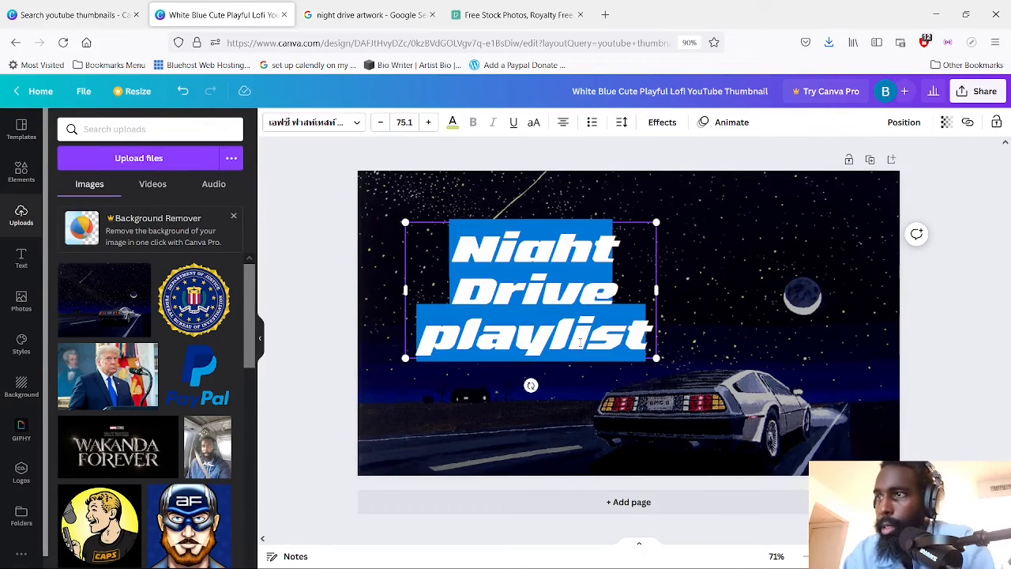
Change the whole title's font to Bright Sunshine Caps from the recently used fonts
left_click(304, 127)
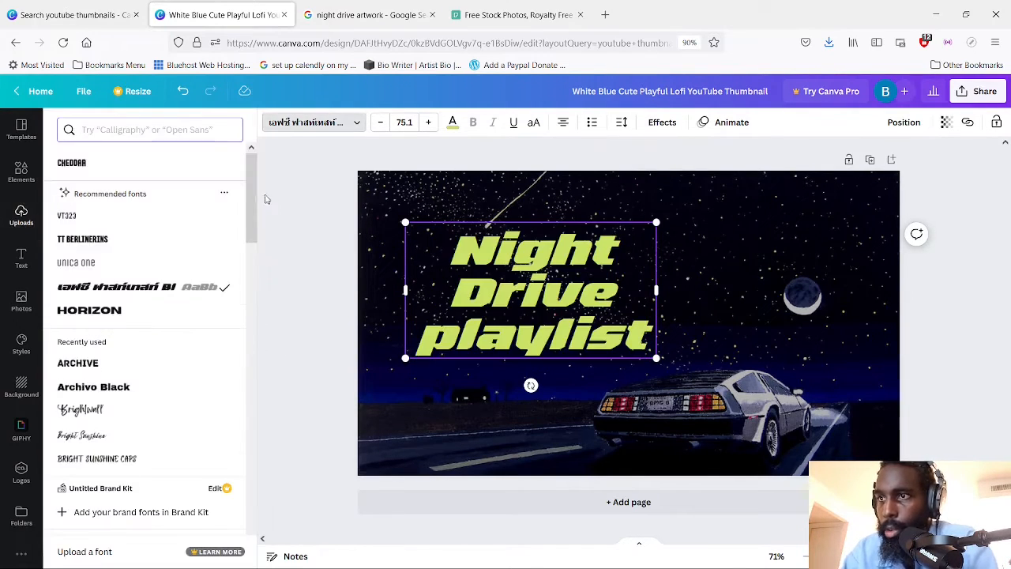
left_click_drag(255, 212, 258, 253)
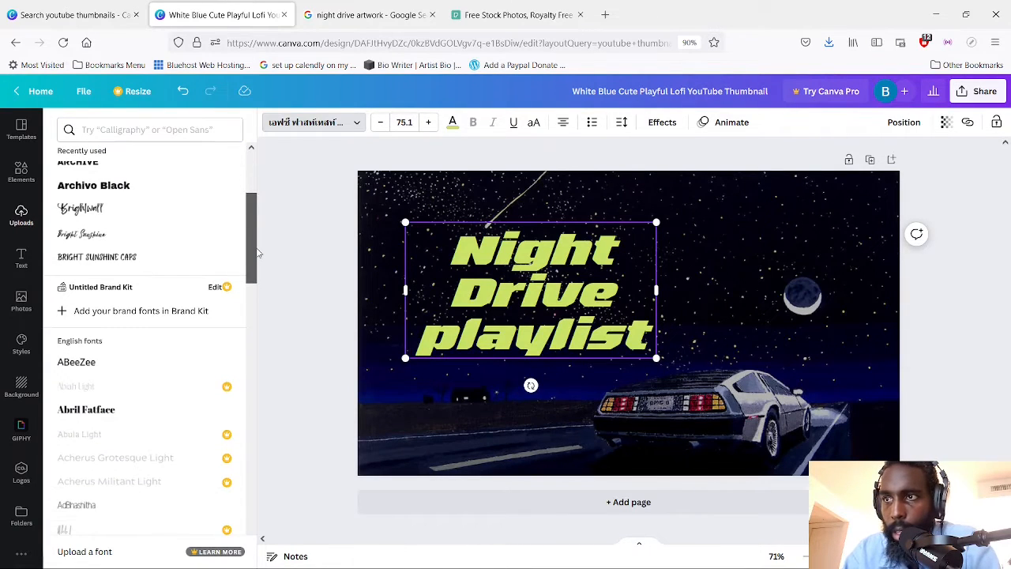
left_click(150, 257)
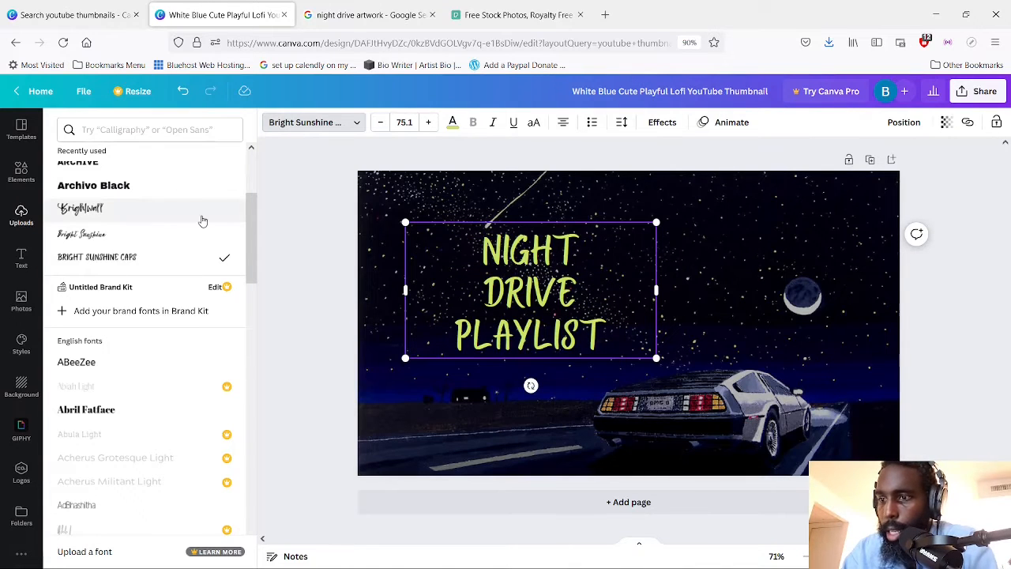
Undo the title's change to Bright Sunshine Caps, then try out the Aloja font on it and undo that
key("ctrl+z")
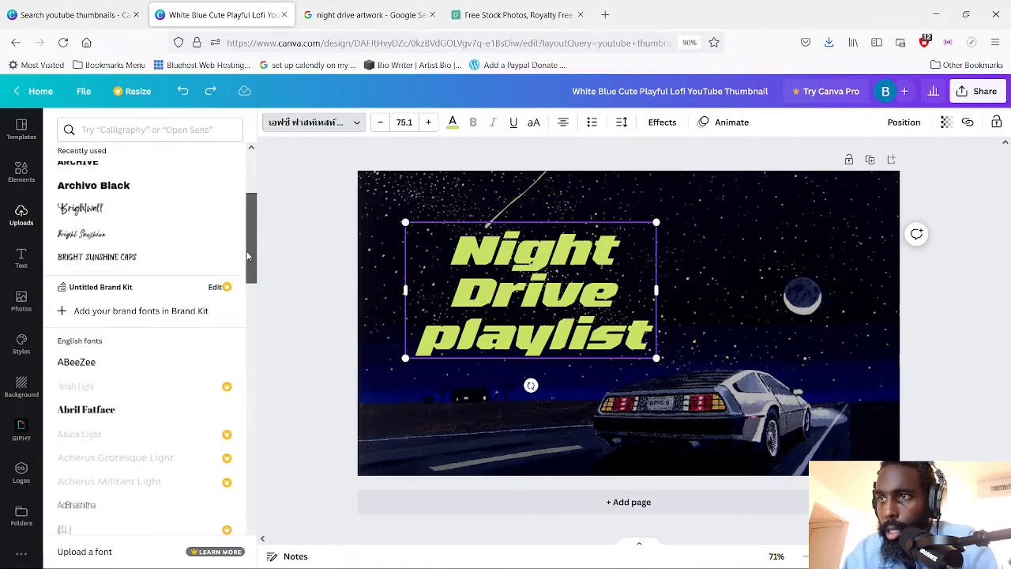
left_click_drag(247, 257, 255, 397)
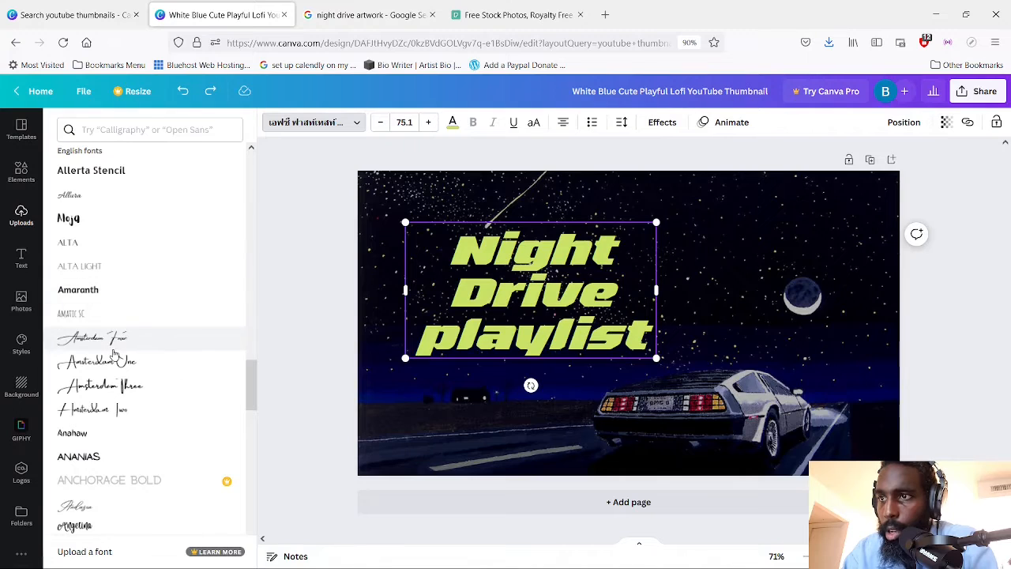
left_click(117, 221)
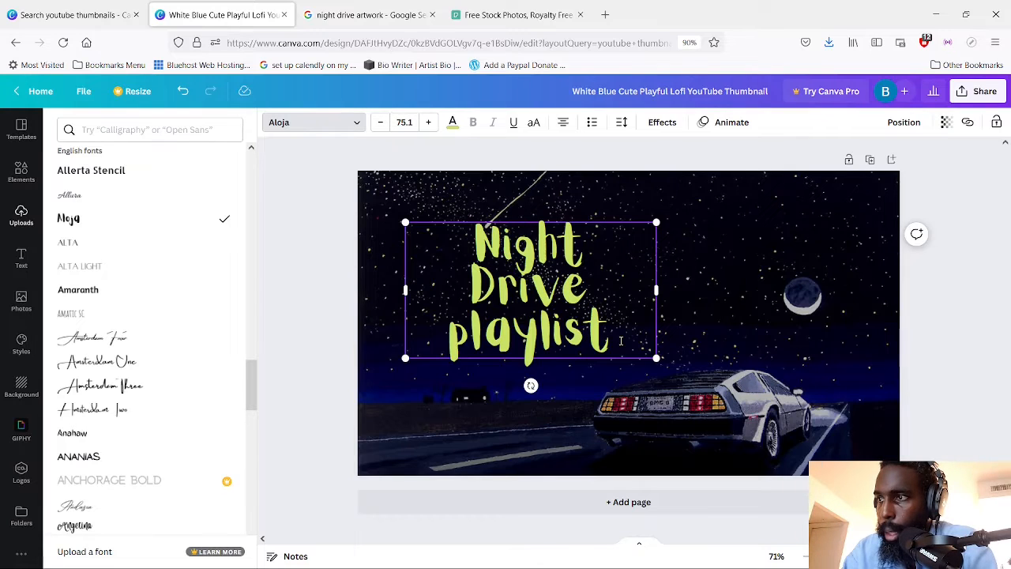
key("ctrl+z")
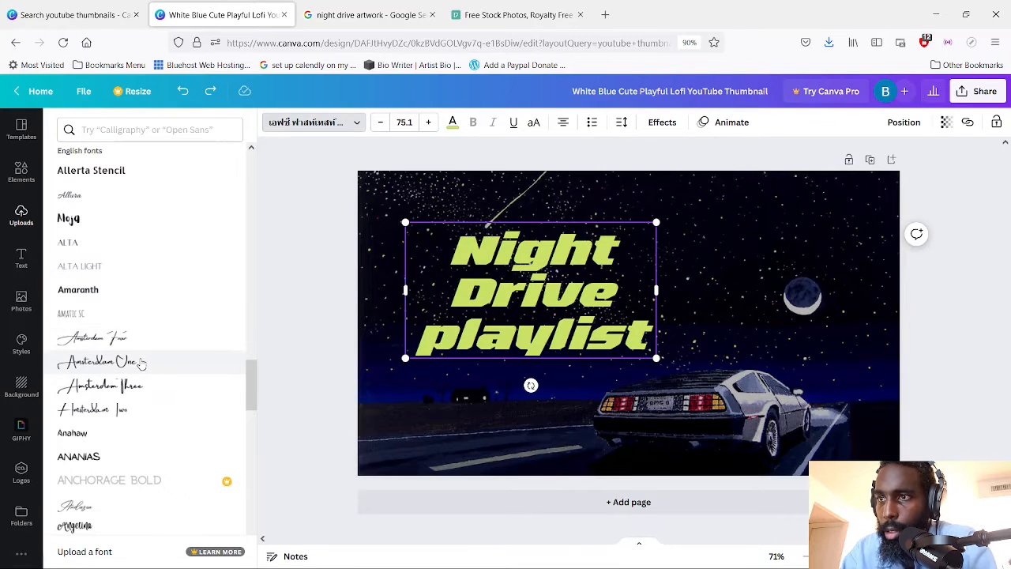
Try the Amsterdam One, Amsterdam Four, Amsterdam Three and Amsterdam Two fonts on the title one after another, undoing each
left_click(140, 362)
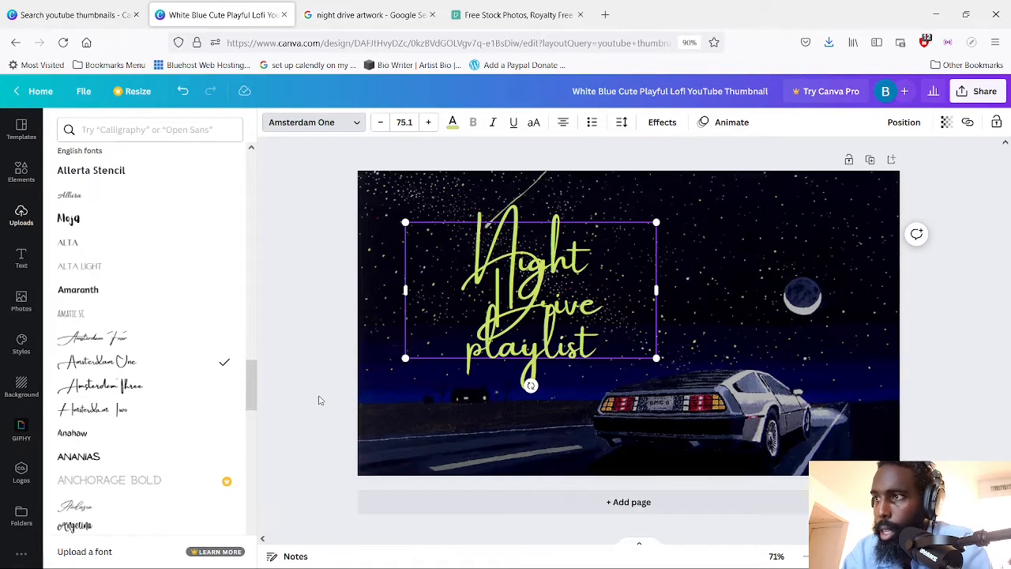
key("ctrl+z")
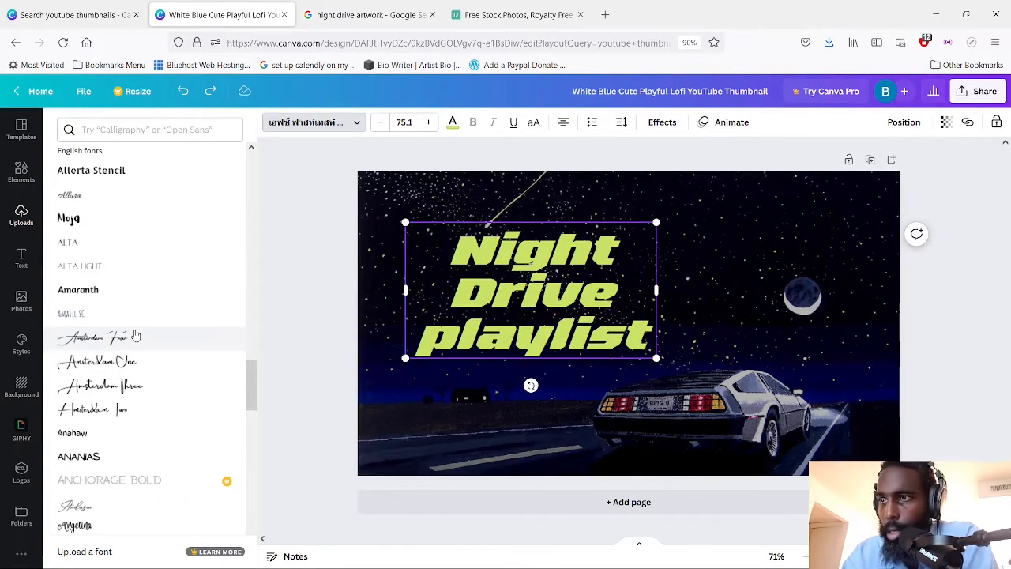
left_click(135, 337)
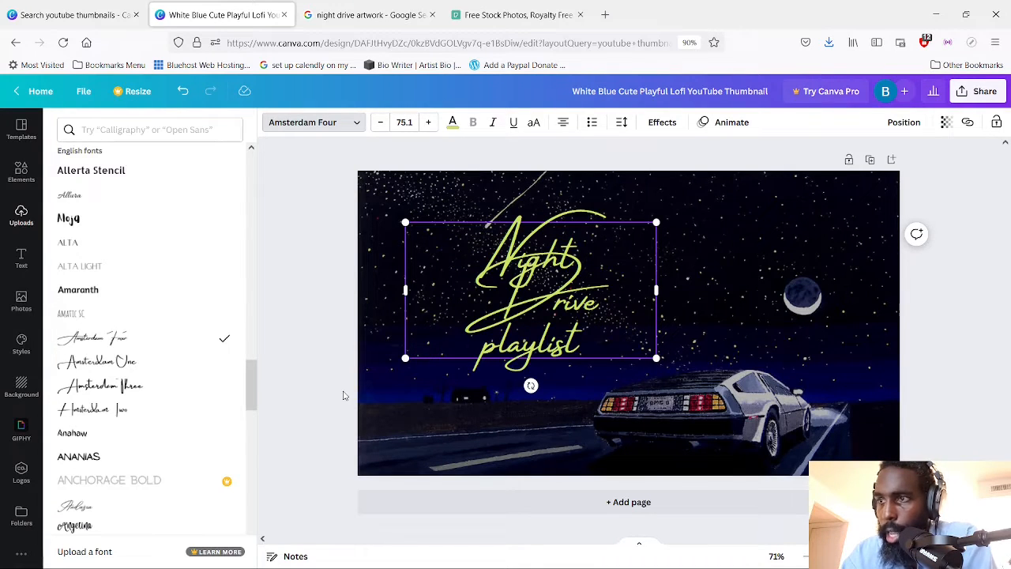
key("ctrl+z")
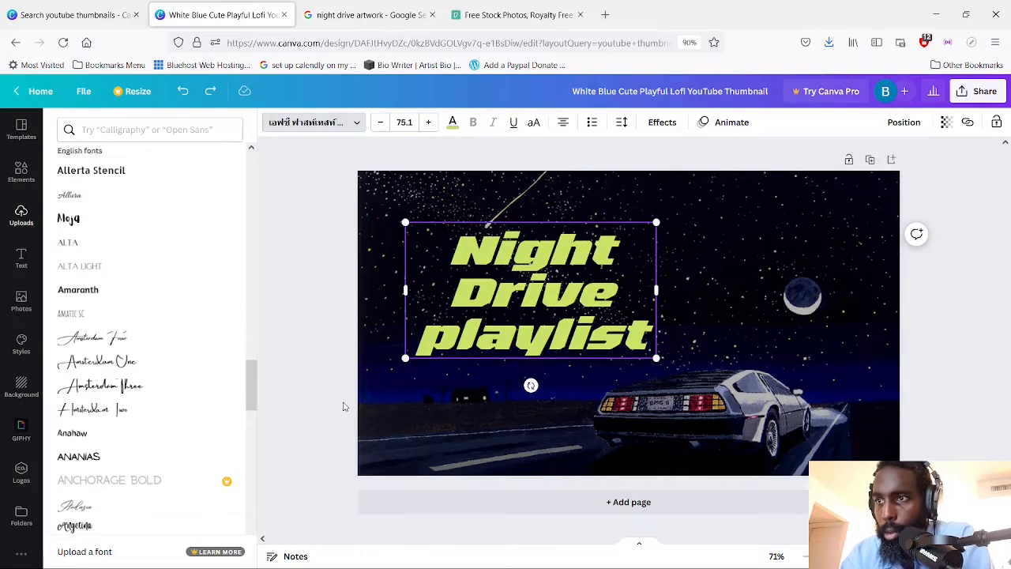
left_click(221, 386)
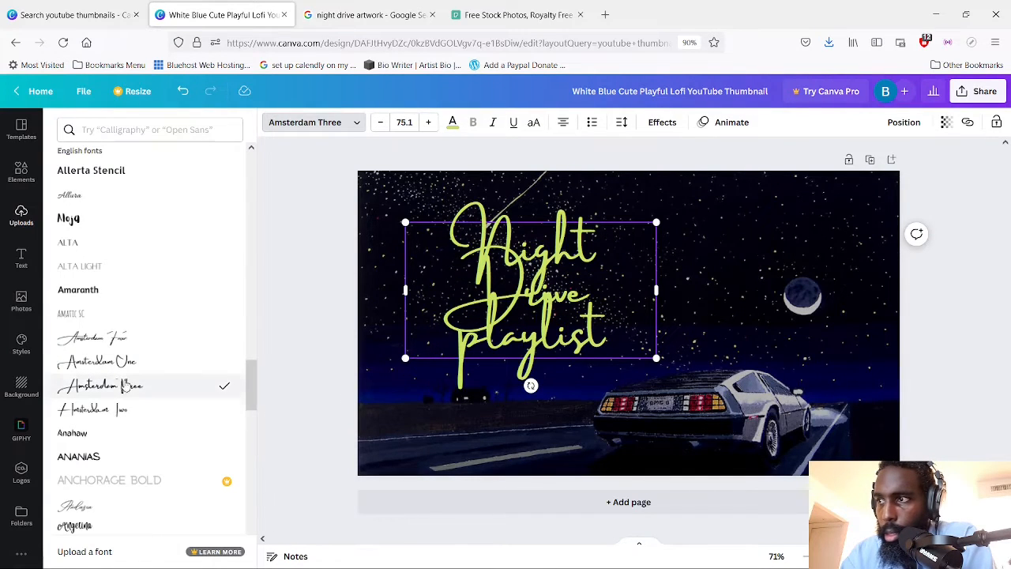
key("ctrl+z")
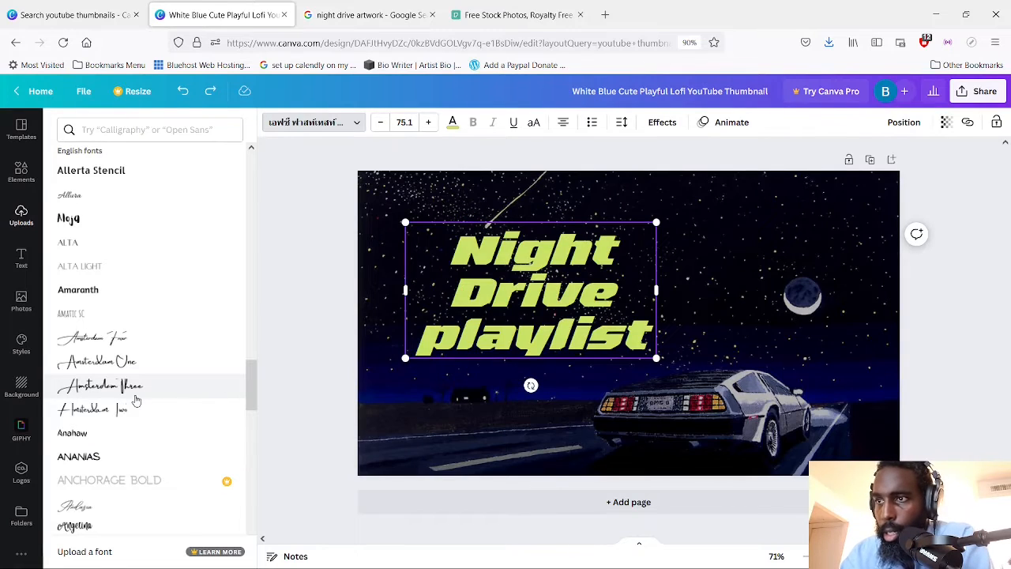
left_click(218, 410)
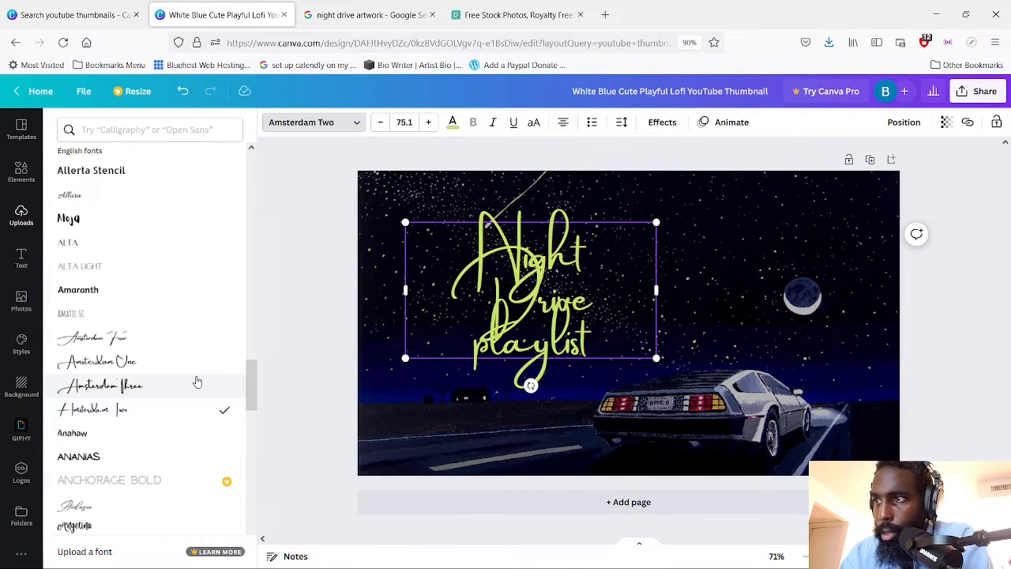
key("ctrl+z")
Change the whole title's font to Amsterdam Four and insert an empty line between "Night" and "Drive"
left_click(110, 338)
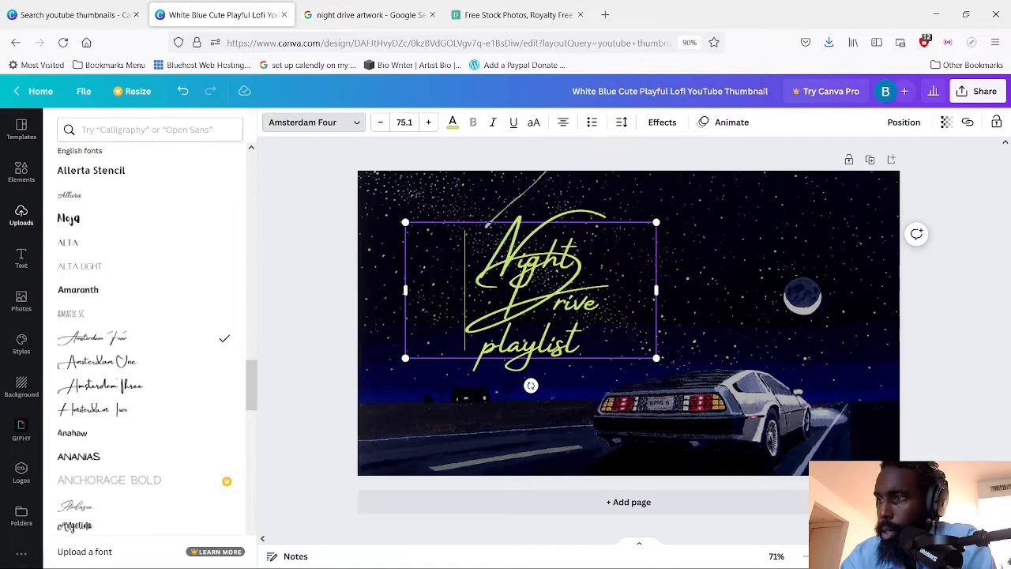
key("Return")
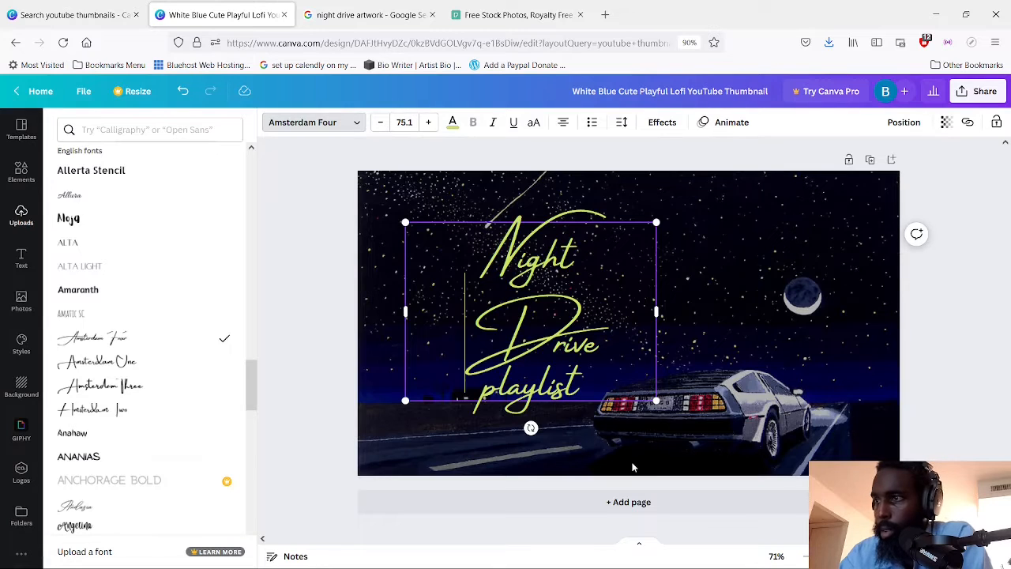
key("Escape")
left_click(741, 294)
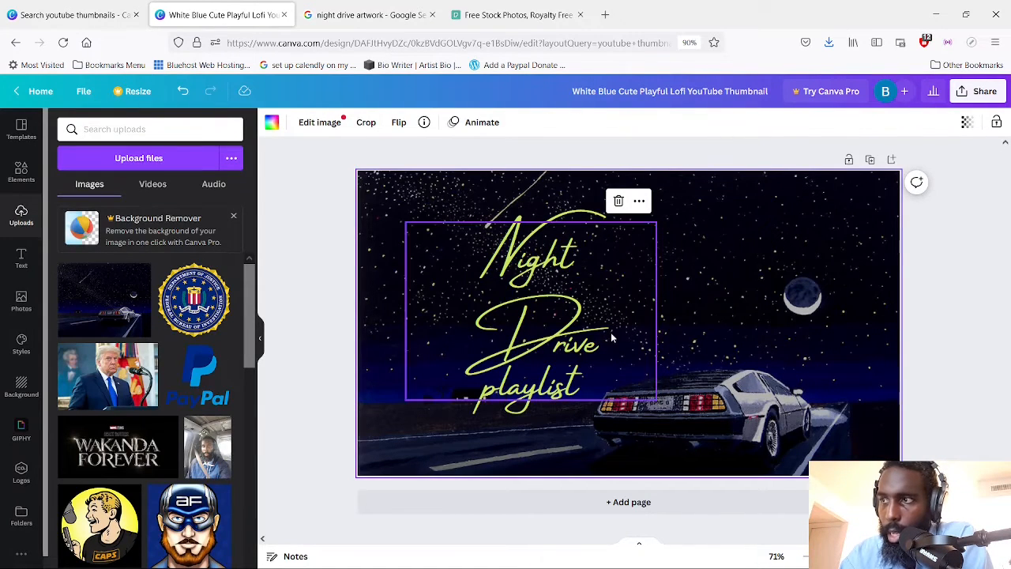
left_click(578, 324)
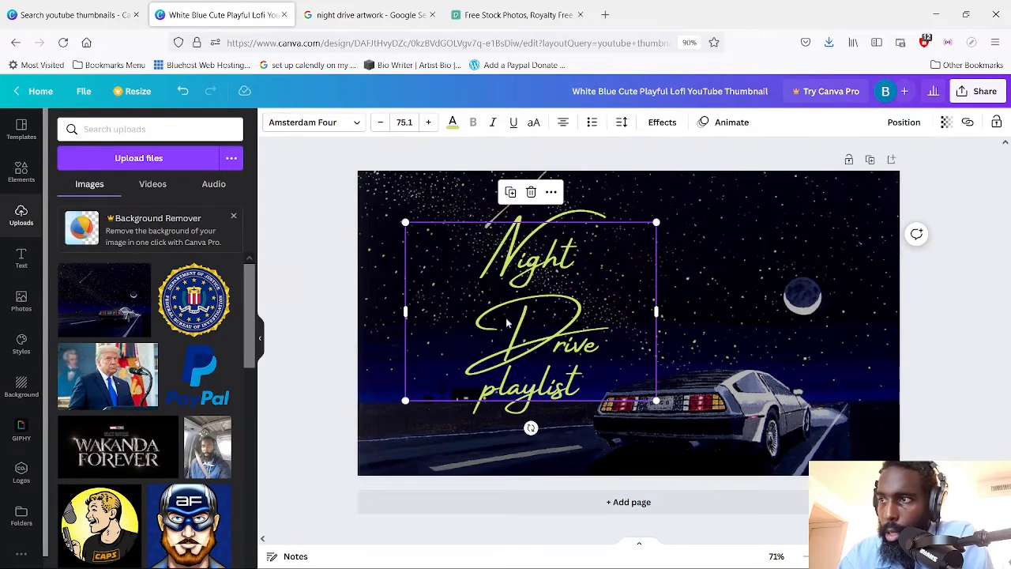
double_click(569, 338)
left_click(594, 278)
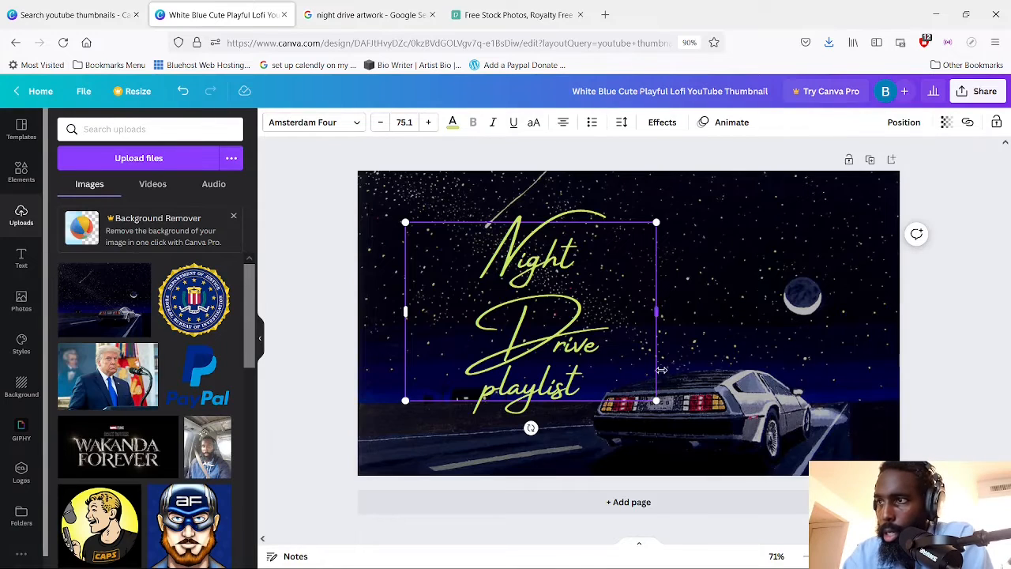
double_click(564, 311)
left_click(709, 357)
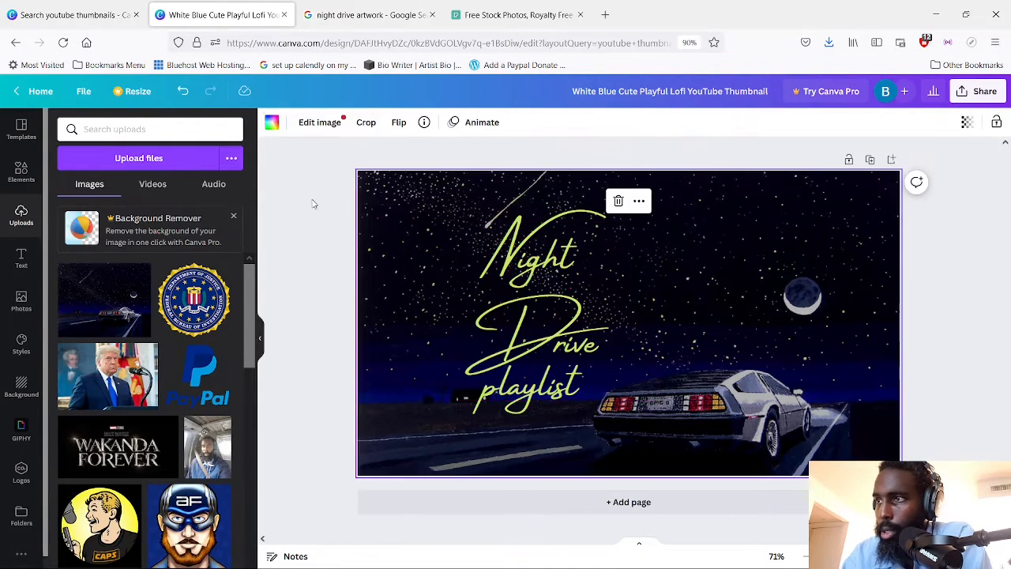
Move the title slightly up and to the left in the starry sky
left_click(401, 223)
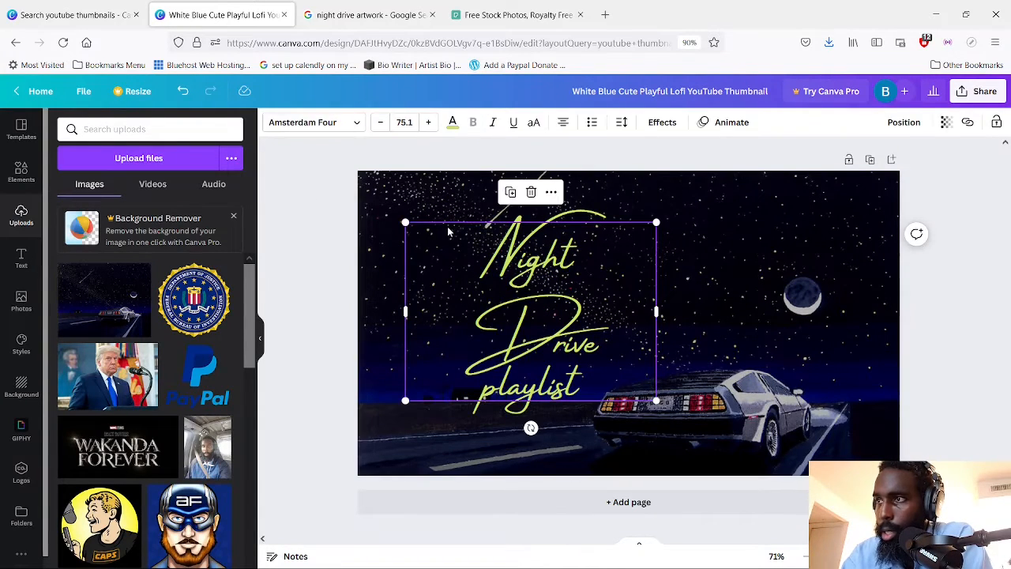
mouse_move(594, 261)
left_mouse_down()
mouse_move(457, 252)
mouse_move(577, 253)
left_mouse_up()
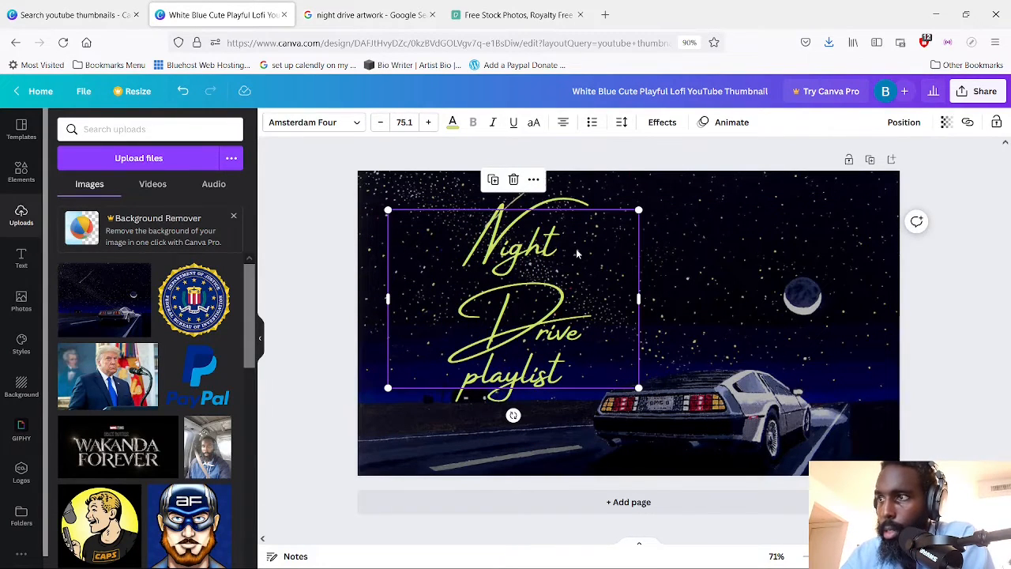
left_click(679, 247)
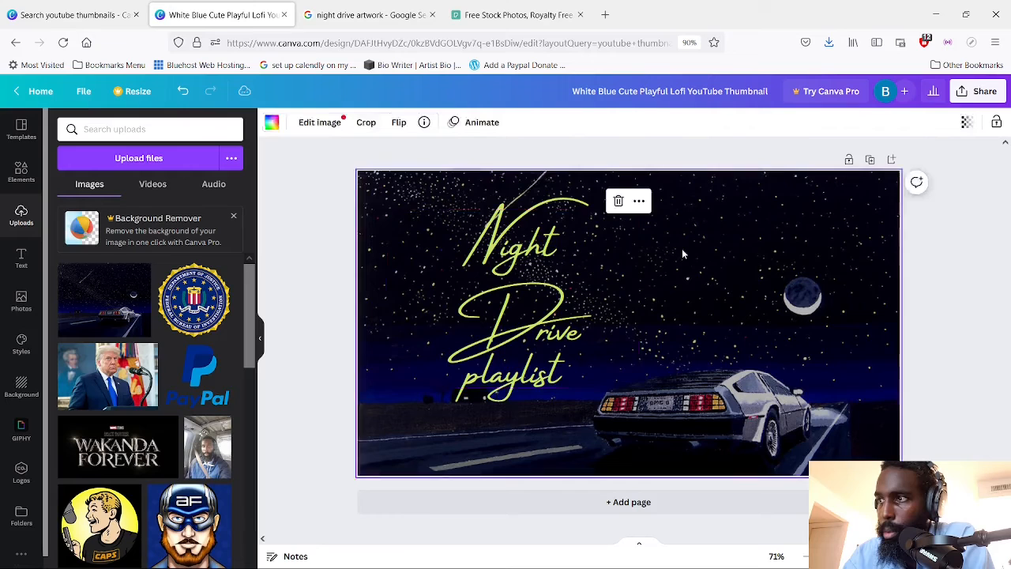
Duplicate the title and place the copy to the right of the original, above the car
left_click(518, 246)
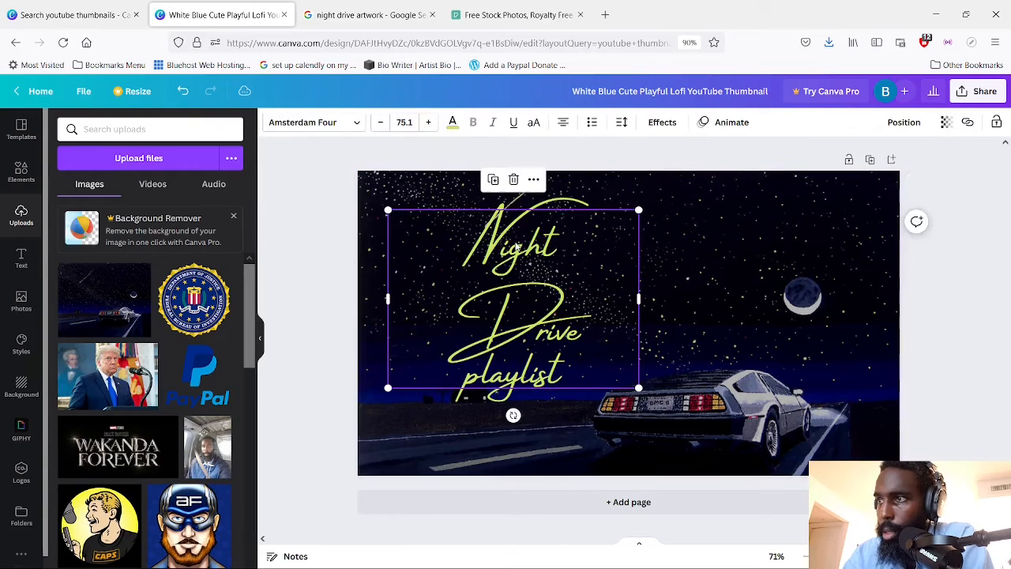
left_click(493, 181)
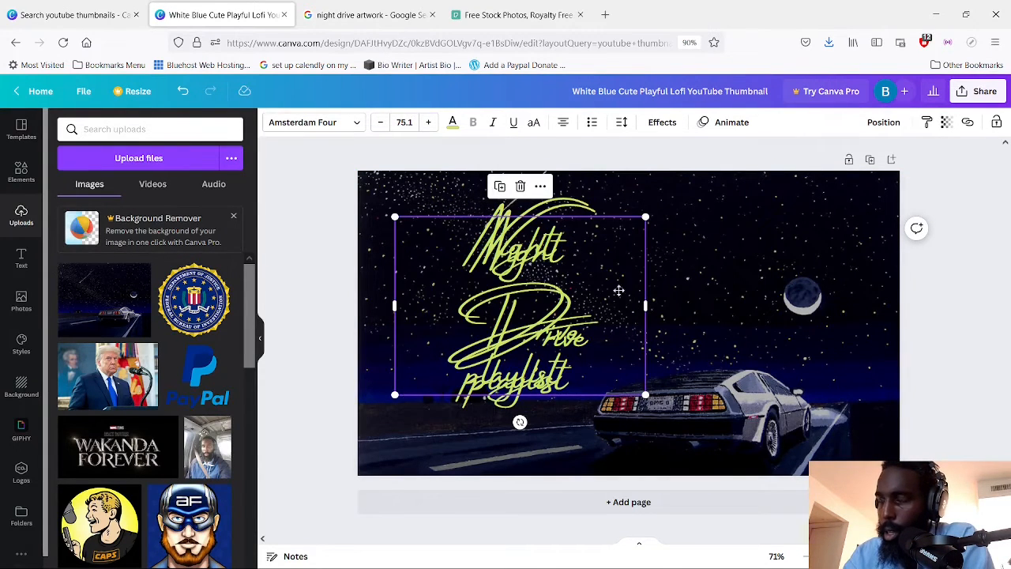
left_click_drag(619, 290, 799, 276)
Delete "Night" and the empty line from the title copy, keeping only "Drive" and "playlist"
double_click(702, 272)
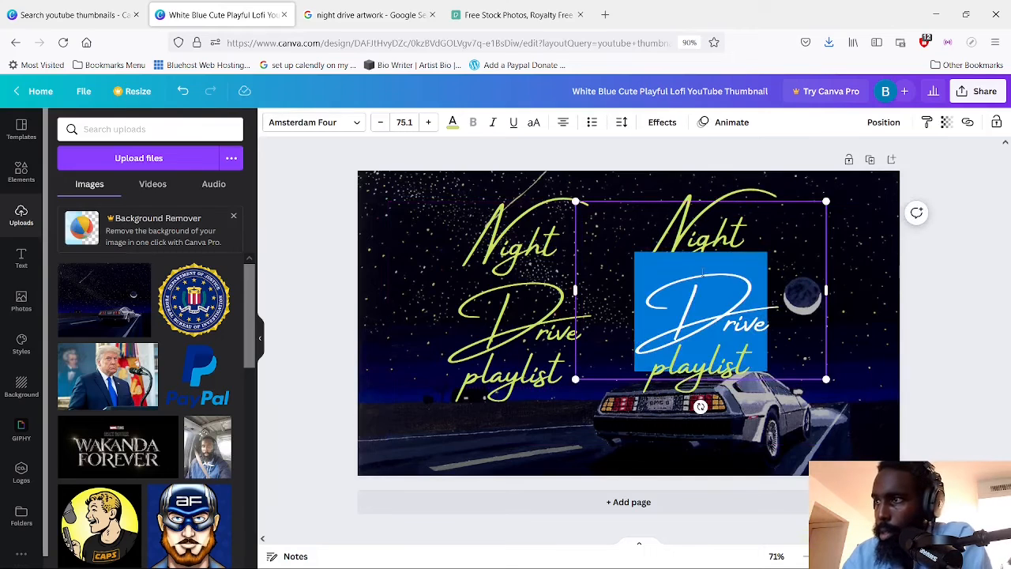
left_click(666, 291)
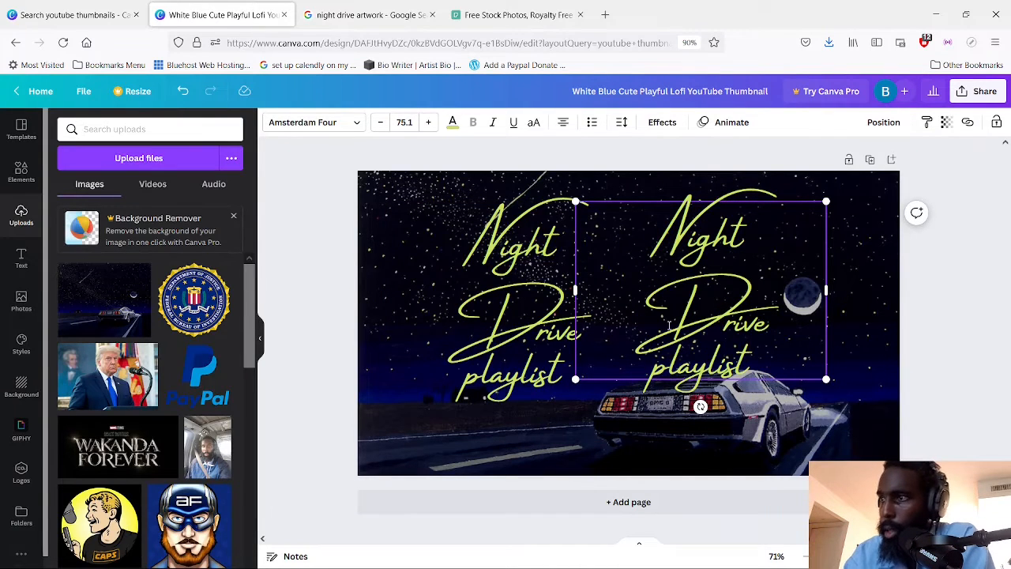
key("BackSpace")
key("BackSpace")
key("BackSpace")
key("BackSpace")
key("BackSpace")
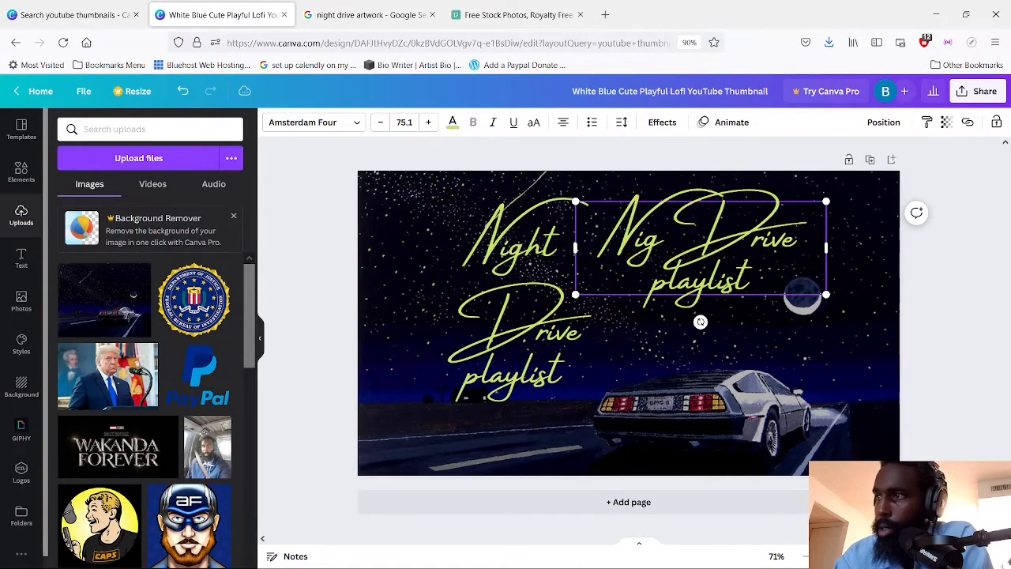
key("BackSpace")
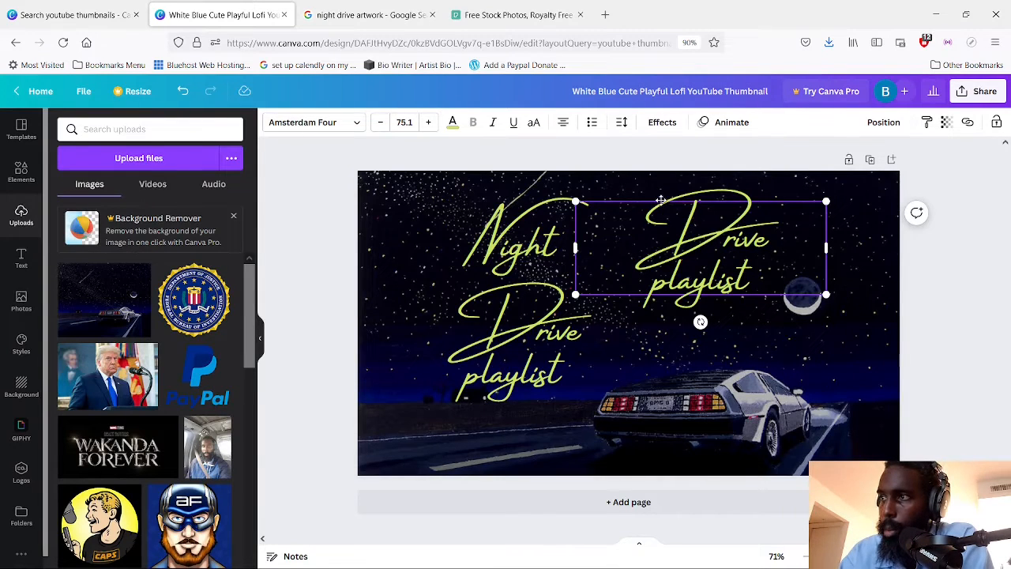
left_click(597, 368)
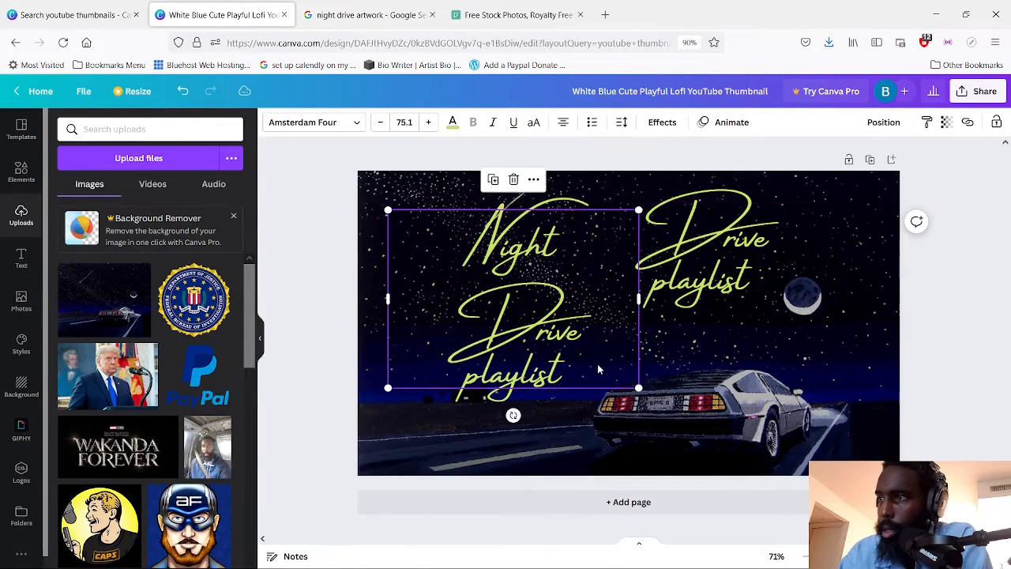
Duplicate the "Drive playlist" text and place the copy below it, over the car
left_click(705, 273)
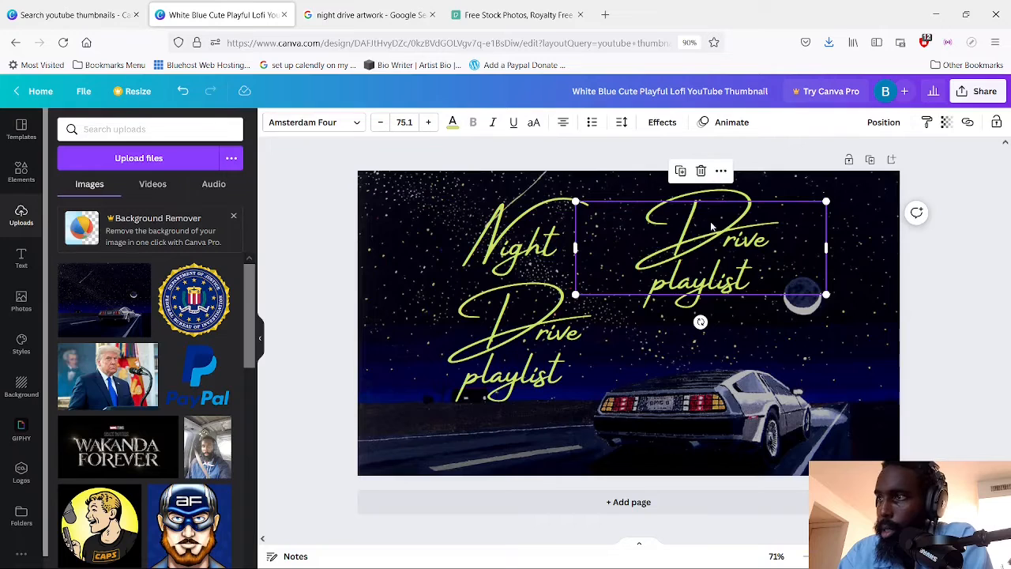
left_click(683, 174)
left_click_drag(720, 267, 743, 414)
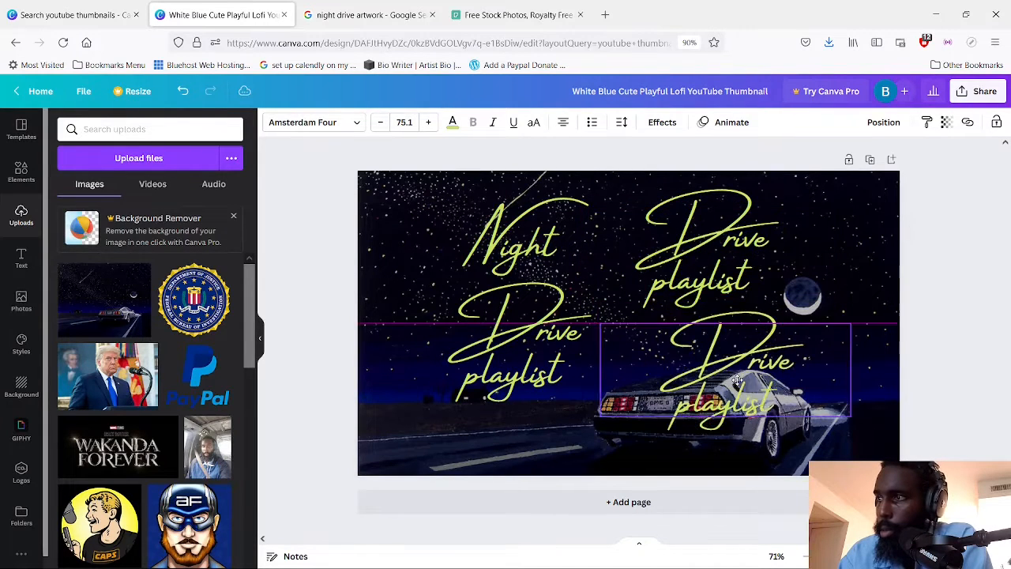
Delete "Drive", "playlist" and the leftover empty line from the original title, keeping only "Night"
left_click(582, 371)
left_click_drag(581, 371, 465, 328)
key("BackSpace")
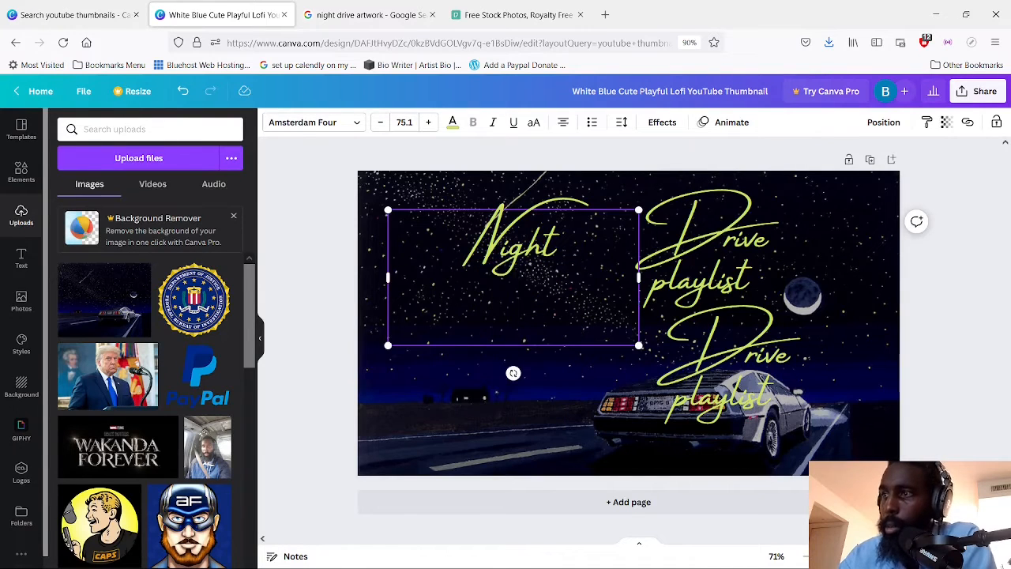
key("BackSpace")
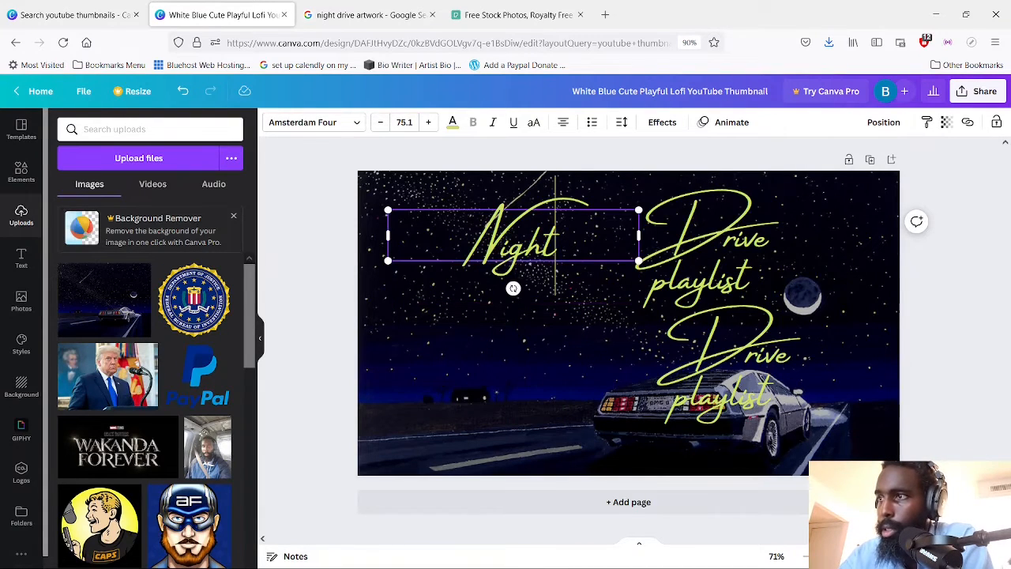
Move the upper "Drive playlist" text slightly down and to the left, closer to "Night"
left_click(493, 368)
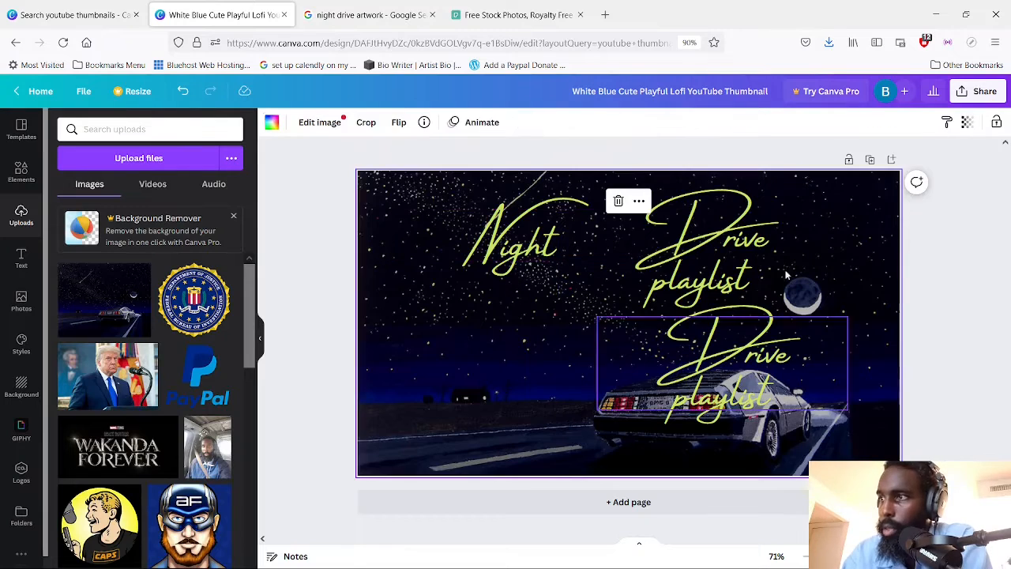
mouse_move(751, 219)
left_mouse_down()
mouse_move(694, 247)
mouse_move(744, 230)
left_mouse_up()
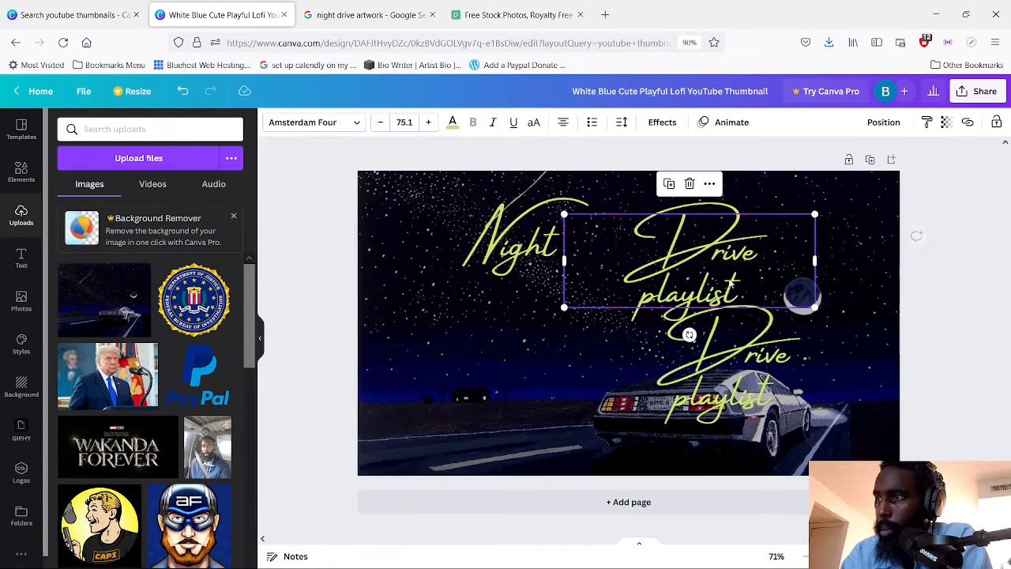
Try deleting the lower "Drive playlist" copy over the car and undo the deletion
left_click(739, 355)
key("Delete")
left_click(748, 289)
left_click(747, 289)
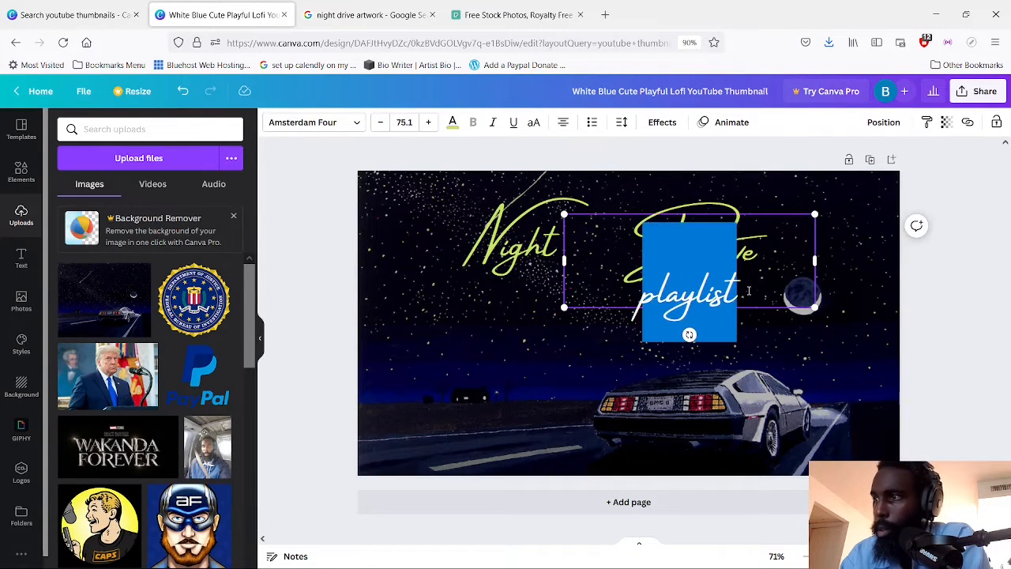
left_click(762, 292)
key("ctrl+z")
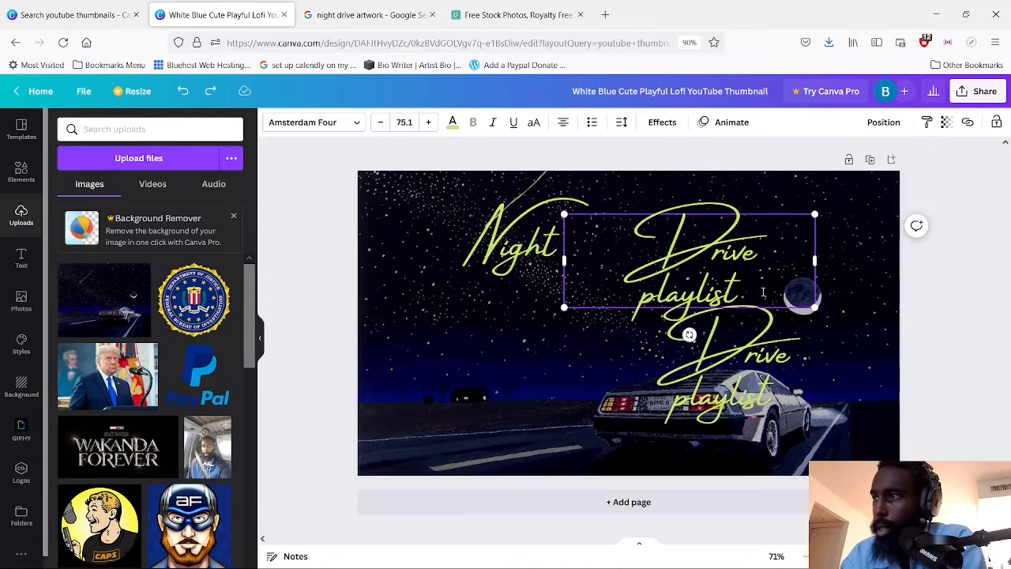
Delete "playlist" and the leftover empty line from the upper "Drive playlist" text, keeping only "Drive"
left_click_drag(759, 296, 639, 280)
key("BackSpace")
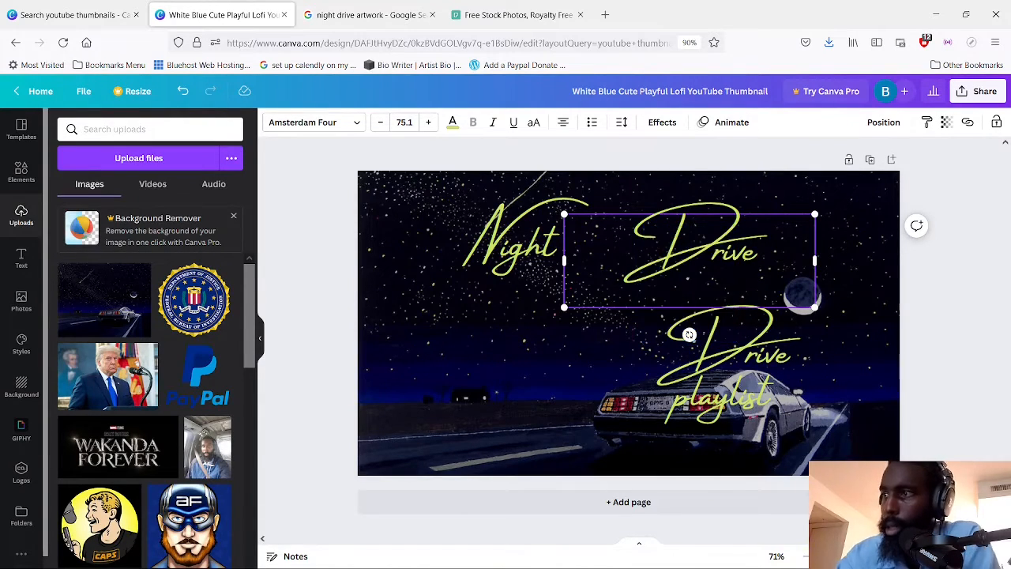
key("BackSpace")
left_click(449, 406)
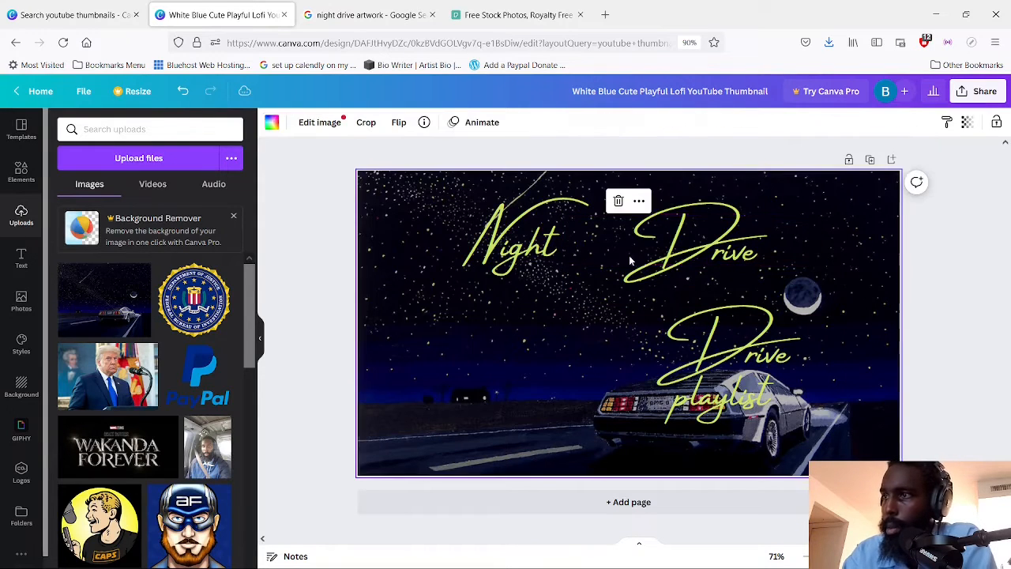
Narrow the "Drive" text box from both sides so it fits closely around the word
left_click(620, 247)
mouse_move(562, 237)
left_mouse_down()
mouse_move(590, 241)
mouse_move(568, 240)
left_mouse_up()
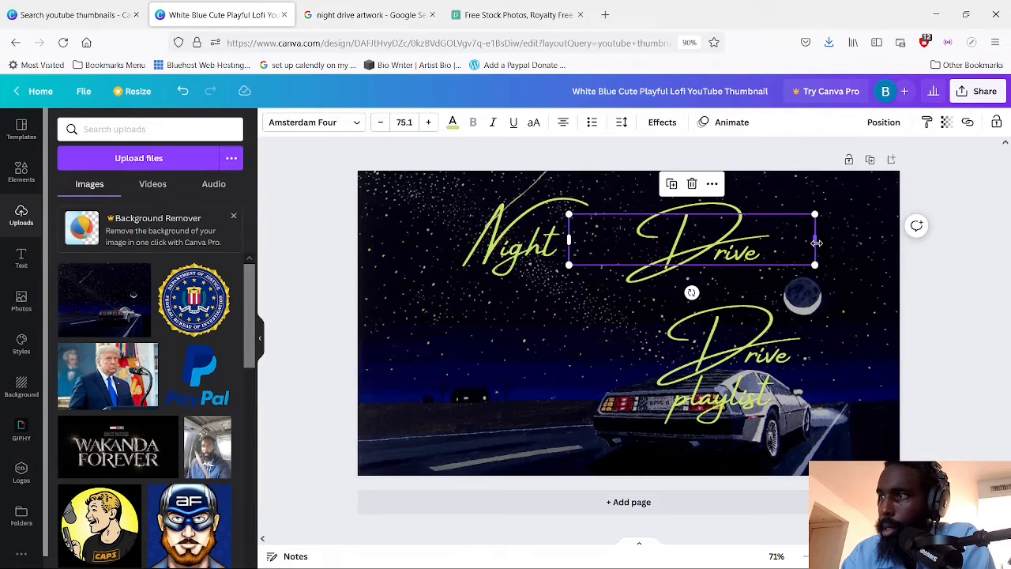
left_click_drag(813, 239, 728, 241)
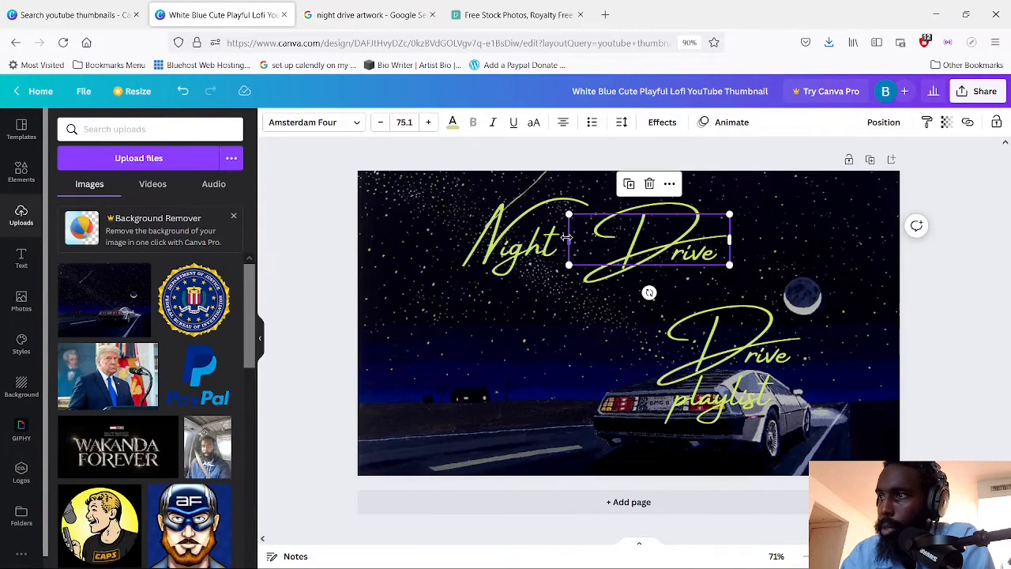
mouse_move(567, 237)
left_mouse_down()
mouse_move(604, 241)
mouse_move(580, 241)
left_mouse_up()
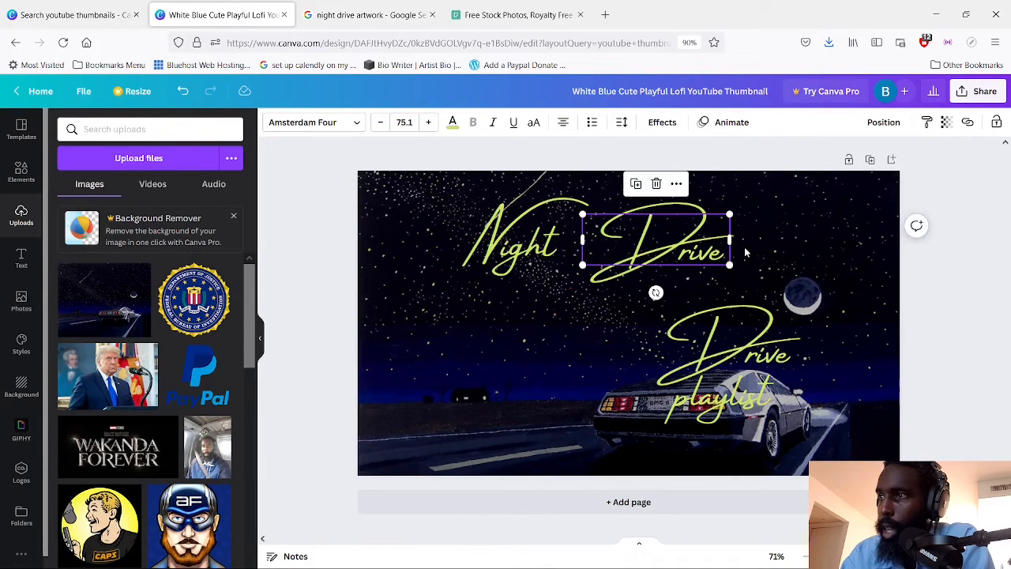
Move "Drive" down and to the left until it sits beneath "Night", trimming its text box slightly
left_click(567, 304)
left_click(691, 265)
left_click_drag(691, 266, 654, 295)
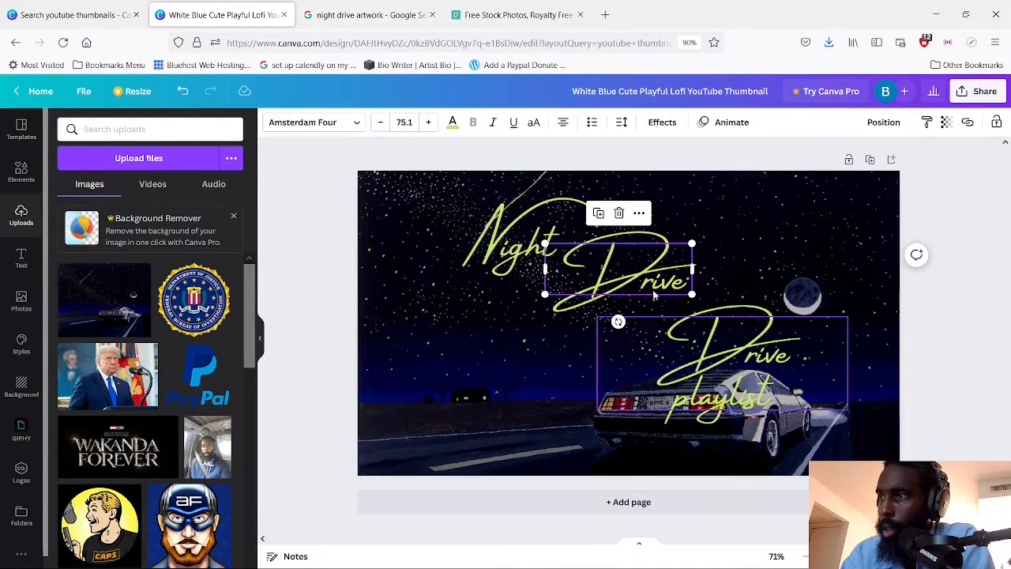
left_click(718, 263)
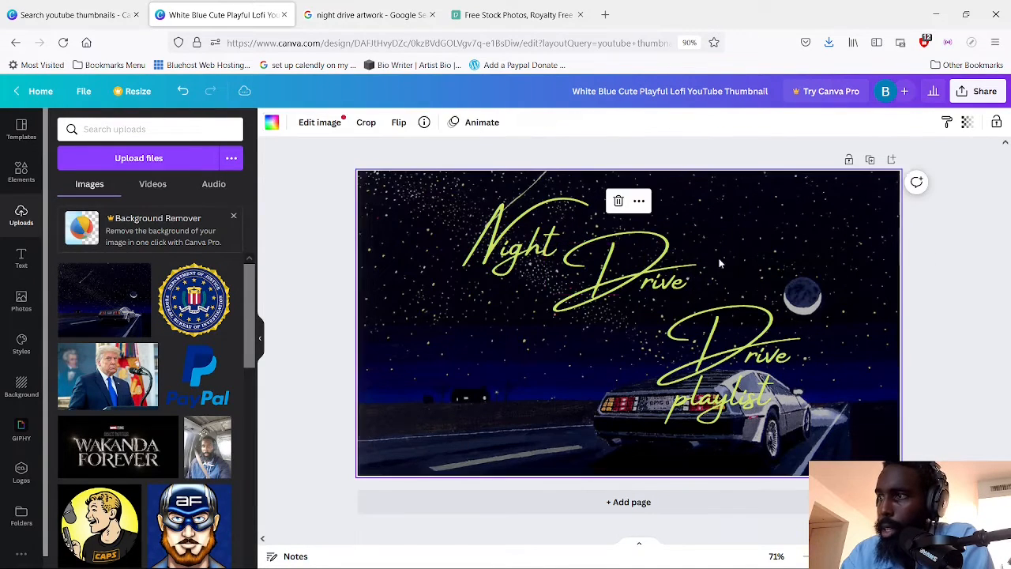
left_click(550, 274)
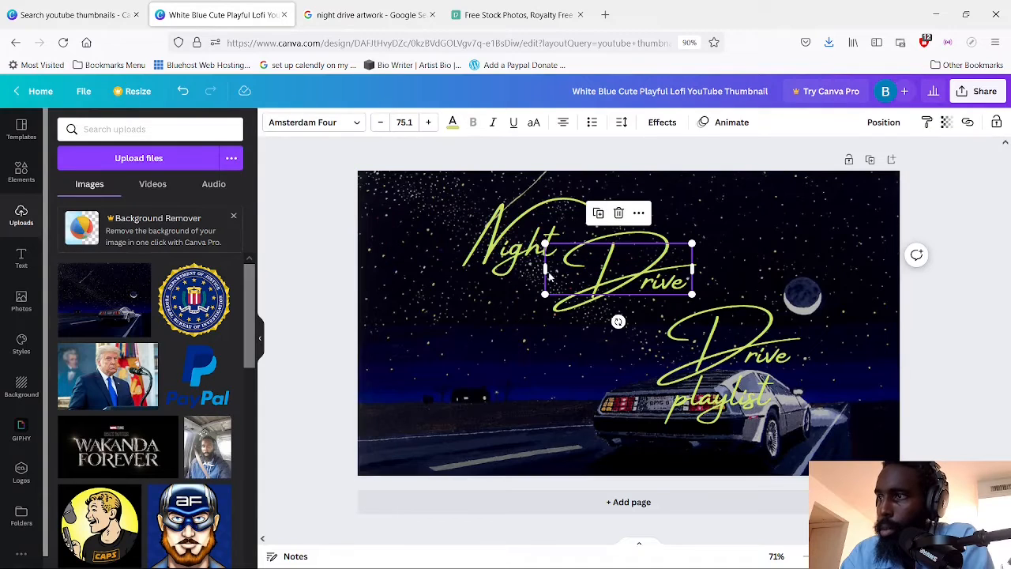
mouse_move(544, 268)
left_mouse_down()
mouse_move(564, 269)
mouse_move(549, 271)
left_mouse_up()
left_click(518, 401)
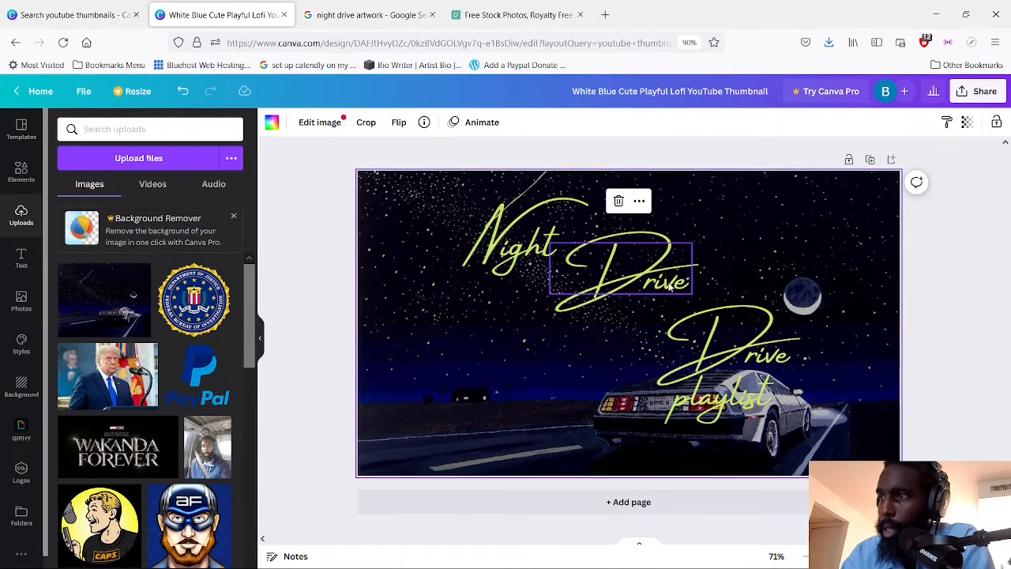
left_click_drag(665, 289, 577, 333)
left_click_drag(578, 329, 578, 328)
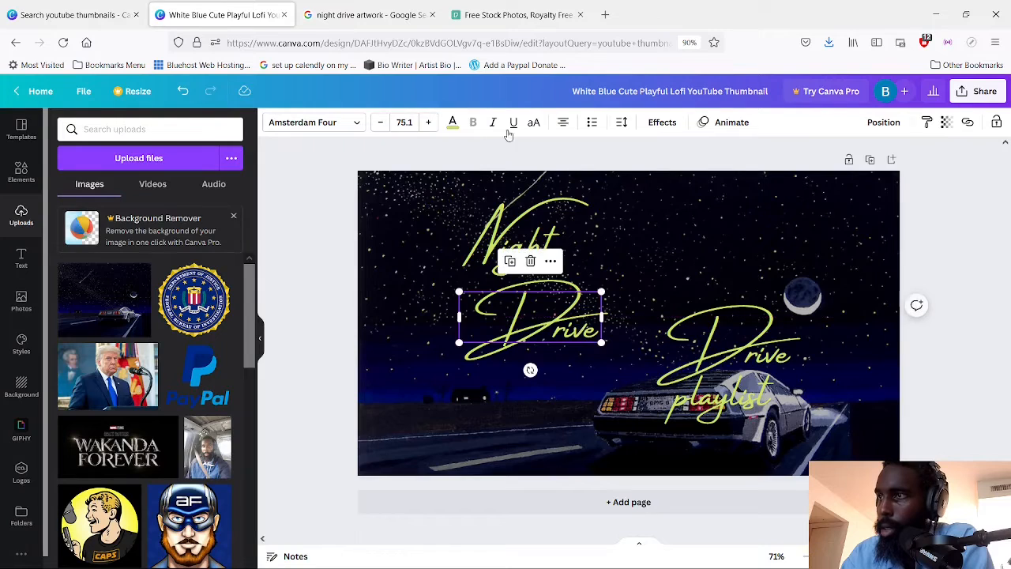
Narrow the "Night" text box around the word and bring "Night" and "Drive" closer together
left_click(509, 239)
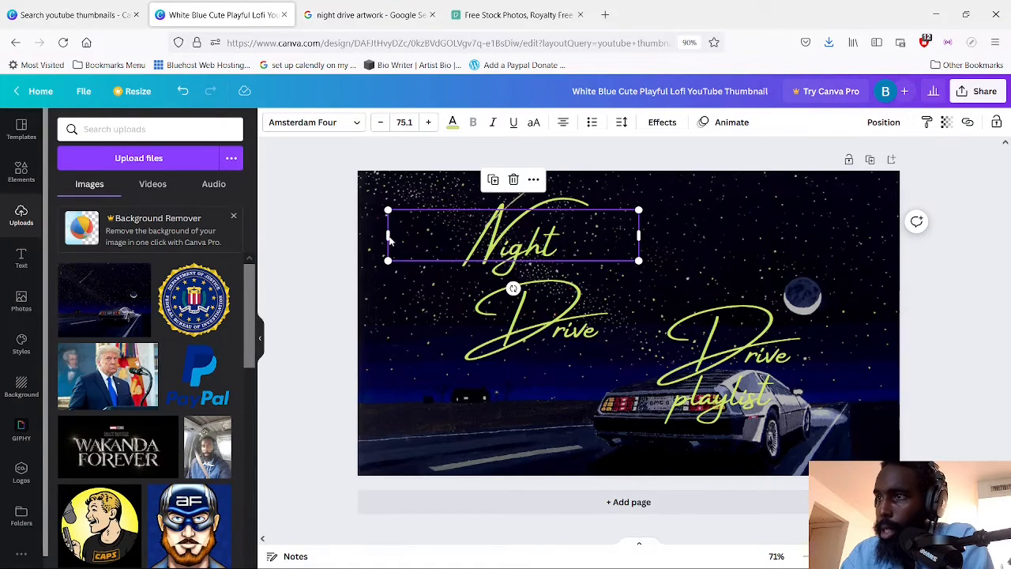
left_click_drag(388, 241, 518, 245)
left_click_drag(595, 250, 499, 263)
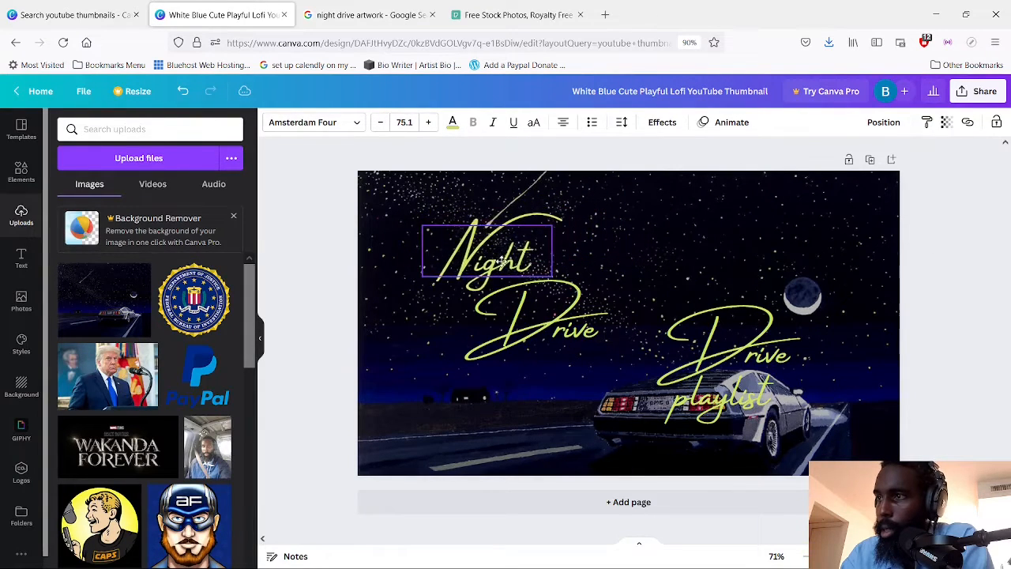
left_click_drag(543, 315, 545, 309)
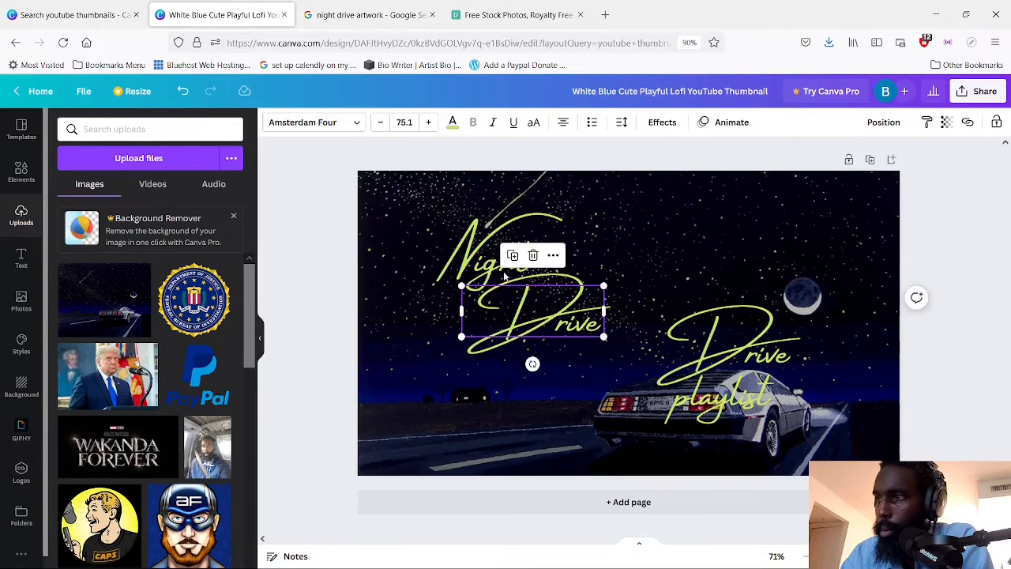
Move "Night" up and to the left, enlarge it slightly, and scale "Drive" up to font size 106
left_click_drag(465, 247, 439, 230)
left_click_drag(397, 261, 387, 281)
left_click(586, 333)
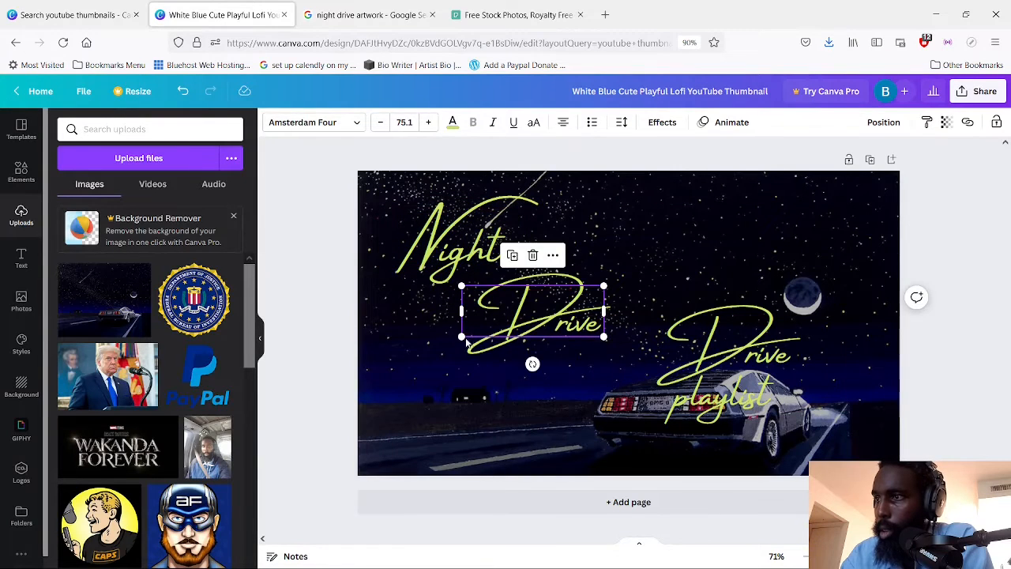
left_click_drag(457, 340, 406, 355)
Remove "Drive" from the remaining copy over the car and capitalize the rest as "Playlist"
left_click(732, 376)
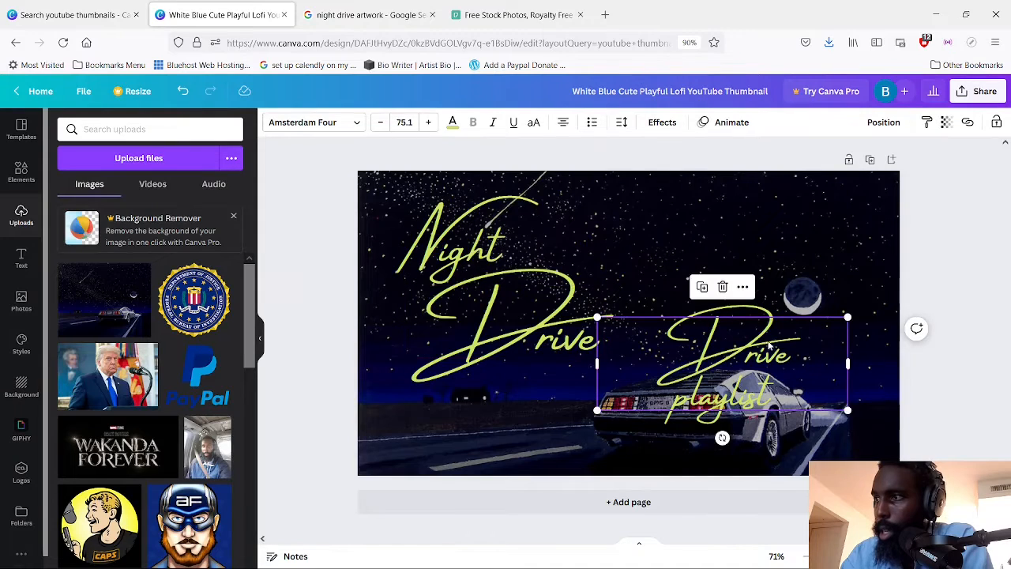
left_click(655, 396)
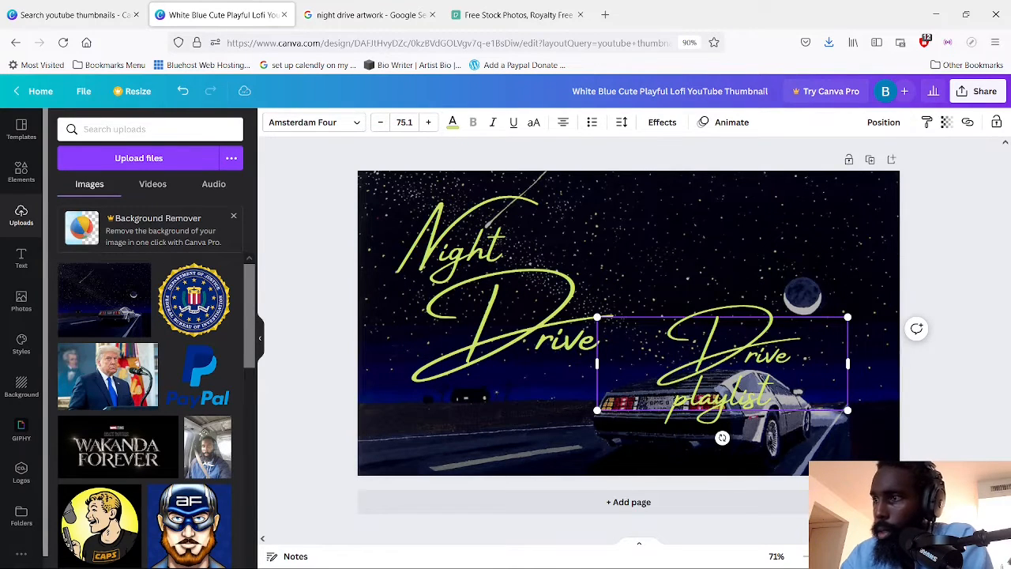
key("BackSpace")
key("BackSpace")
key("BackSpace")
key("BackSpace")
key("BackSpace")
key("BackSpace")
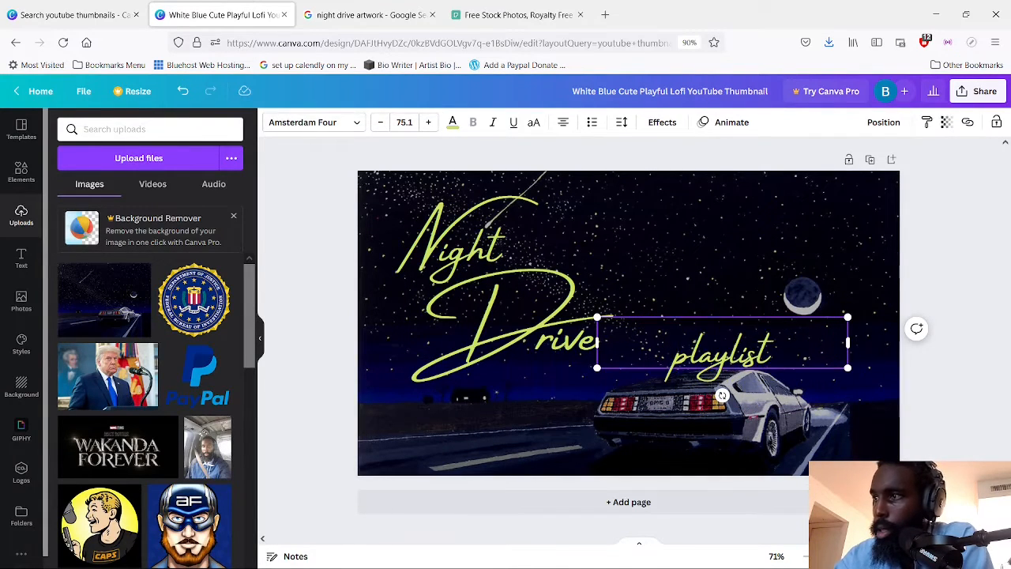
key("Delete")
type("P")
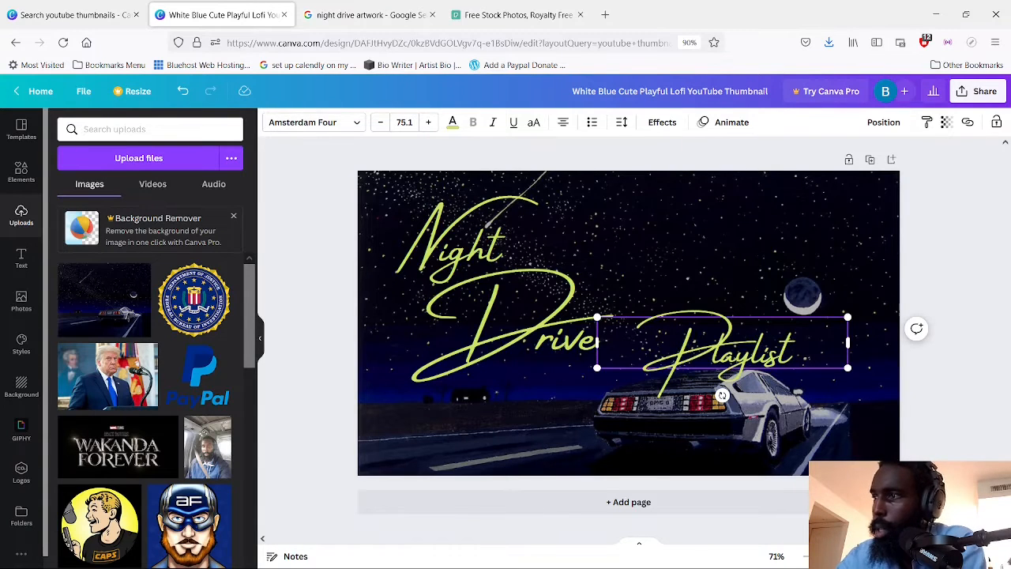
Move "Playlist" below "Drive" and scale it down to font size 67.6
left_click_drag(762, 348, 601, 407)
left_click(513, 432)
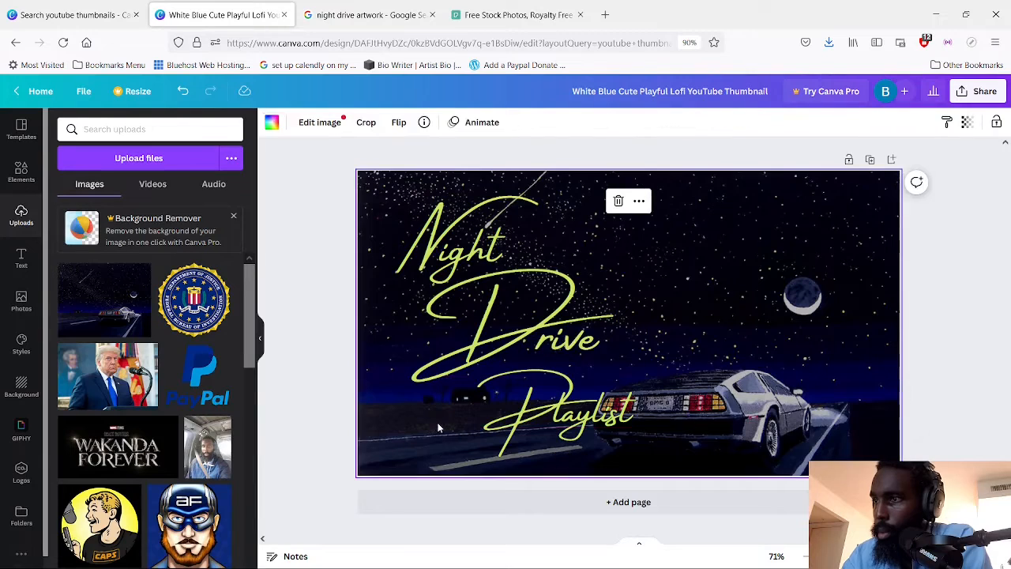
left_click(513, 425)
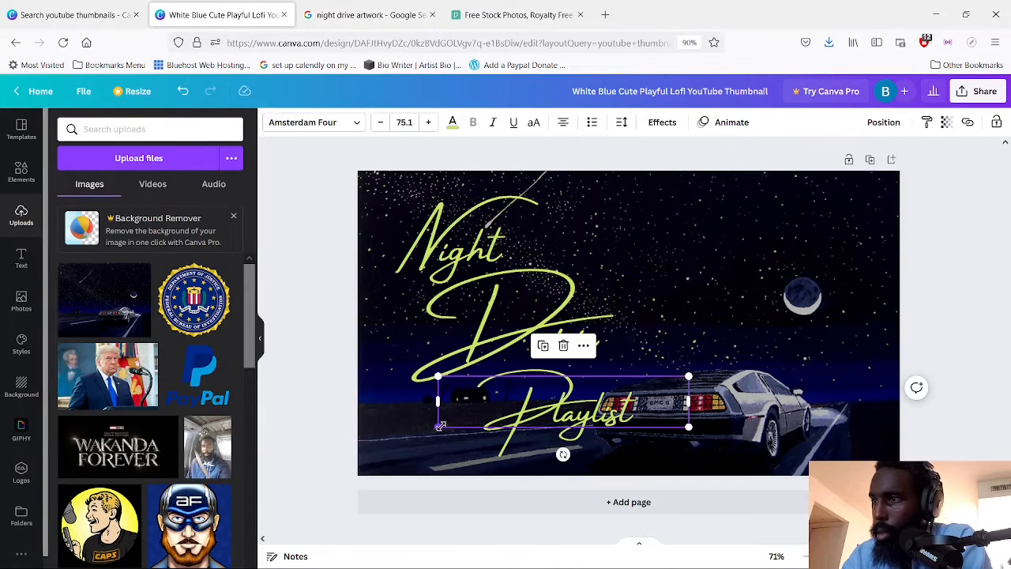
left_click_drag(440, 427, 527, 404)
Move "Night" and "Drive" up and slightly to the right, toward the upper edge of the thumbnail
left_click(589, 346)
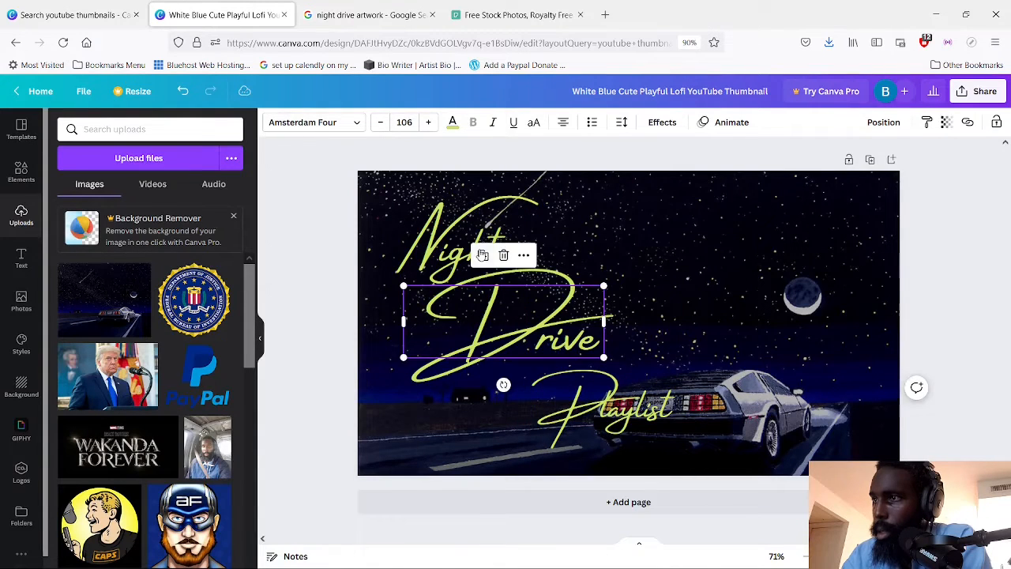
left_click_drag(478, 229, 492, 210)
left_click_drag(537, 320, 548, 290)
Move "Playlist" up and to the left, off the car and directly under "Drive"
left_click(577, 387)
left_click(553, 316)
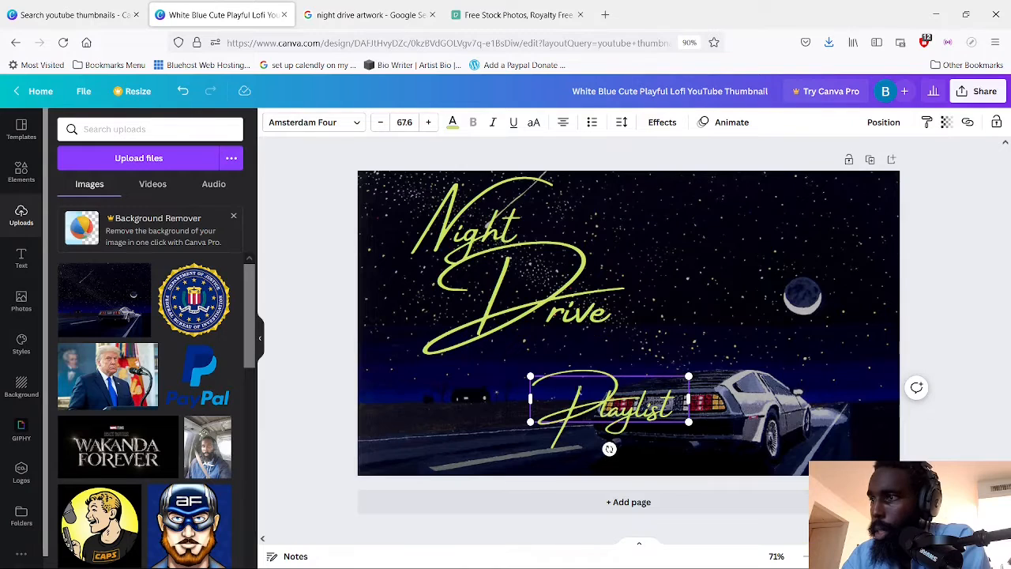
left_click(629, 403)
left_click_drag(623, 405, 575, 360)
left_click(794, 276)
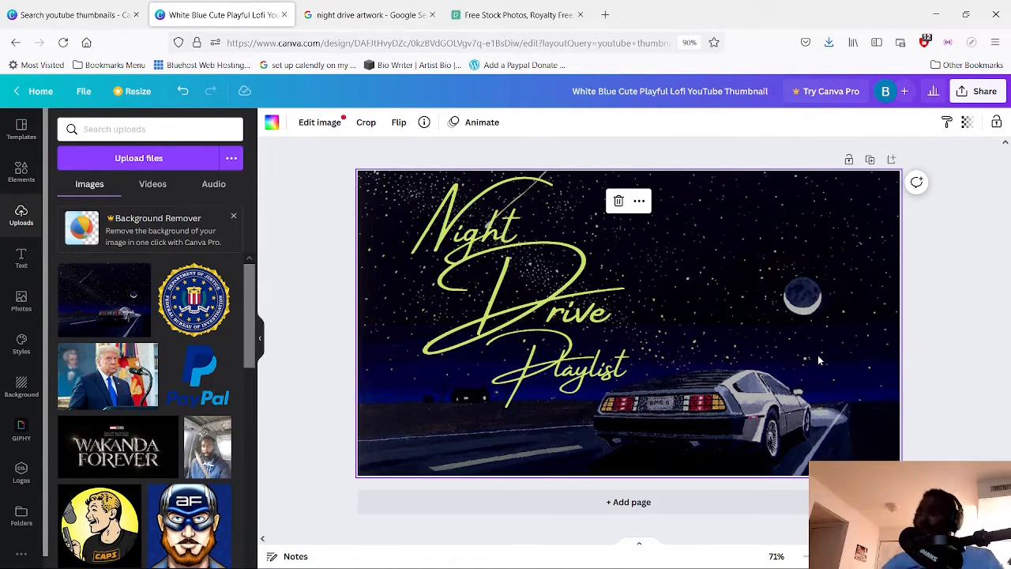
Nudge "Drive" and "Playlist" slightly down to even out the spacing between the title words
left_click(536, 390)
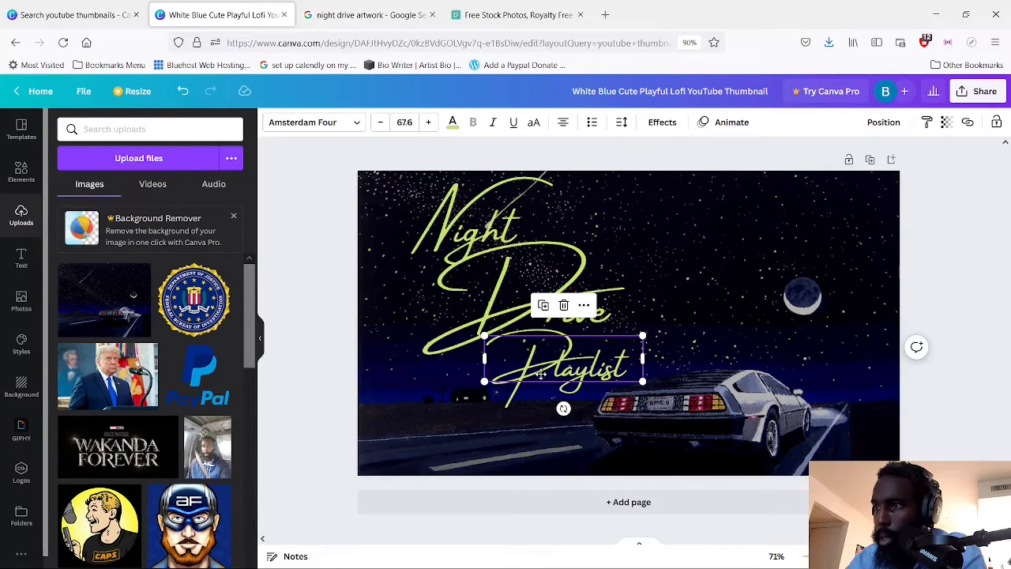
left_click_drag(541, 374, 541, 373)
left_click(547, 271)
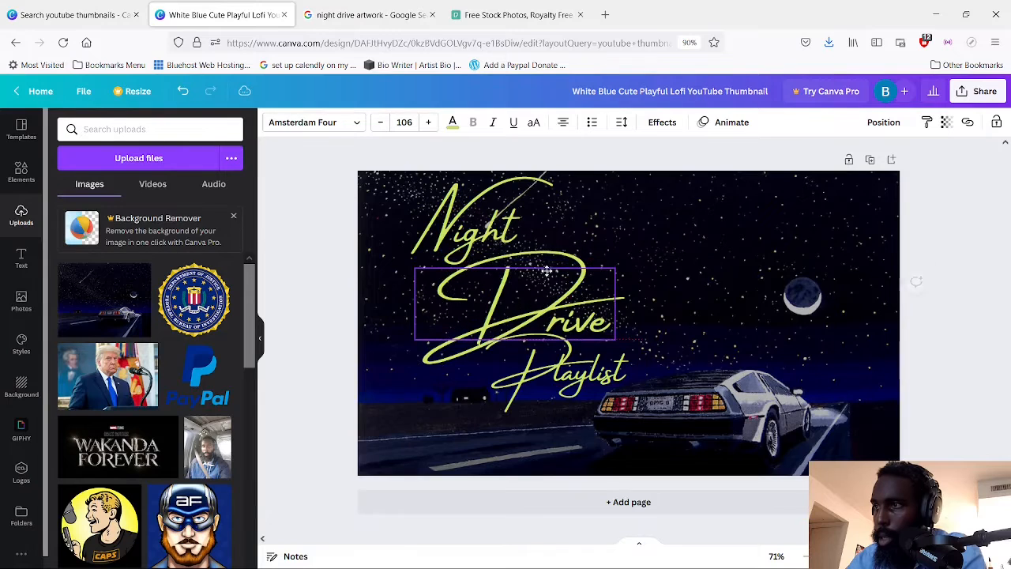
left_click(444, 417)
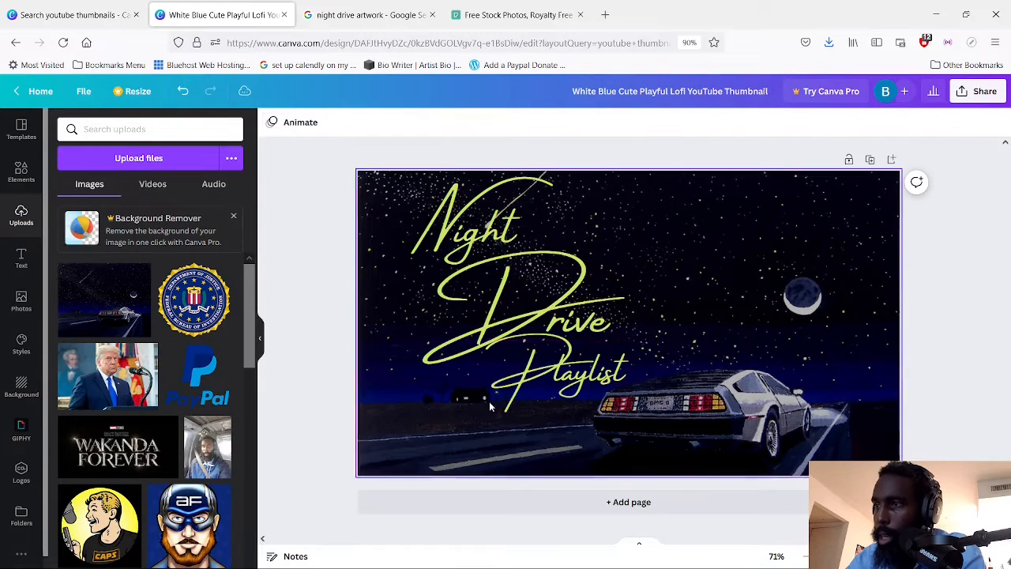
left_click(576, 387)
left_click_drag(575, 390, 575, 386)
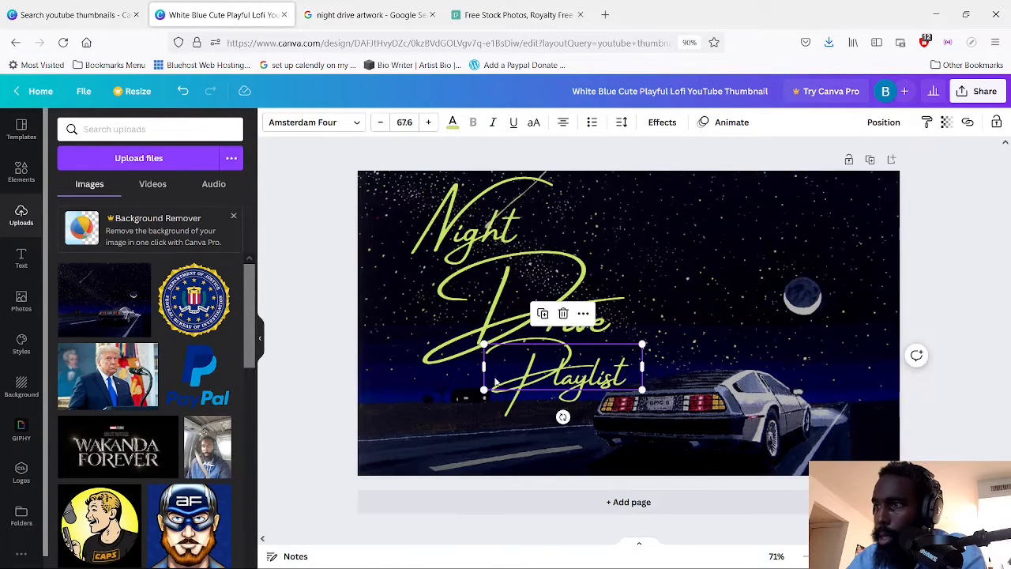
left_click(533, 467)
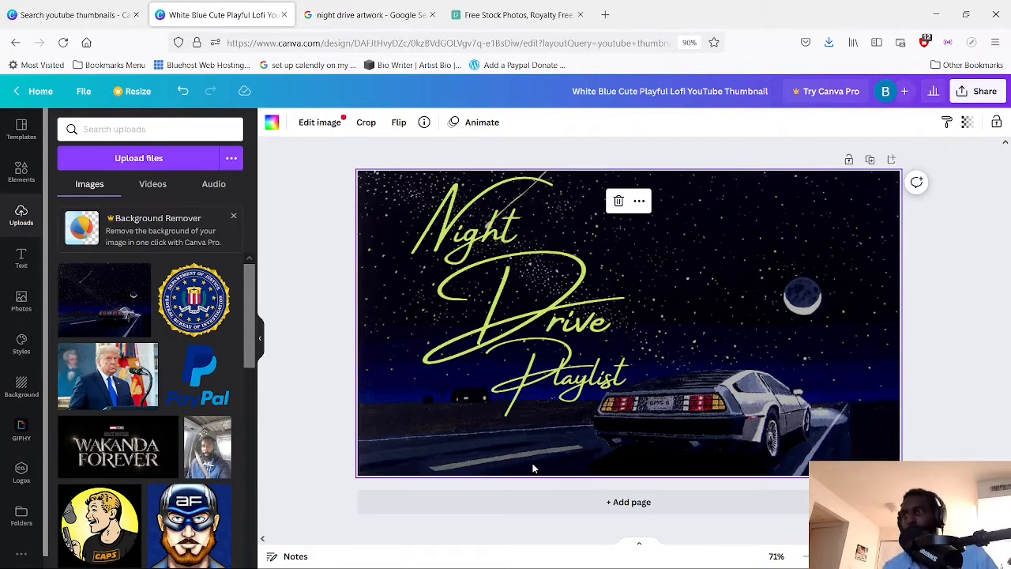
Replace the capital P in "Playlist" with a lowercase p so the text reads "playlist"
left_click(558, 387)
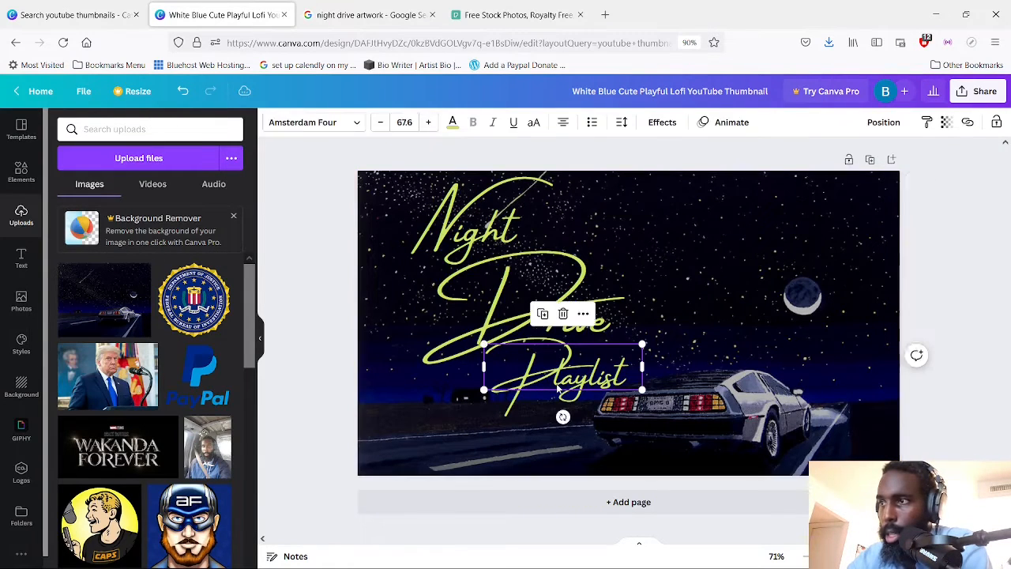
left_click(560, 380)
left_click(553, 375)
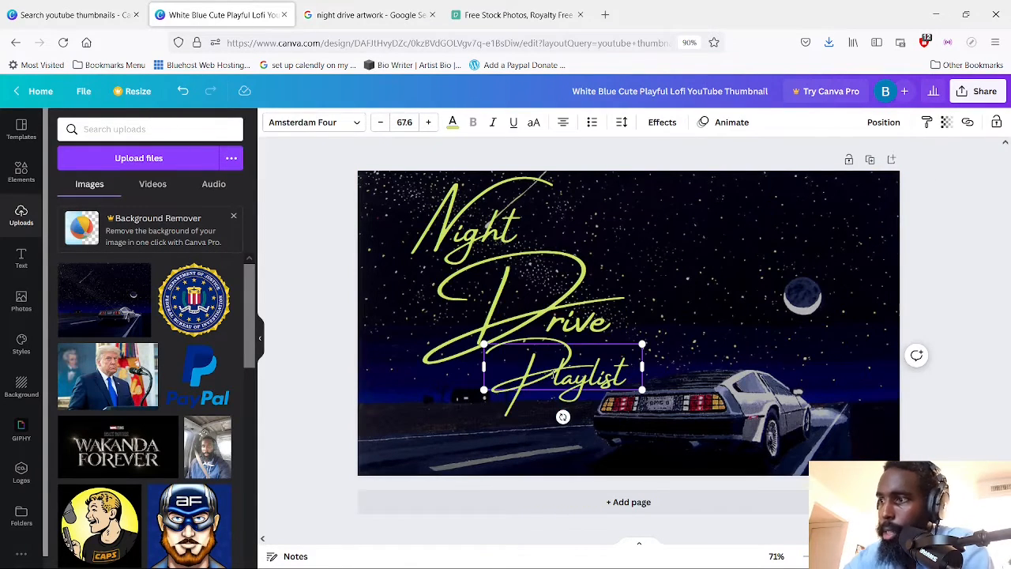
key("BackSpace")
type("p")
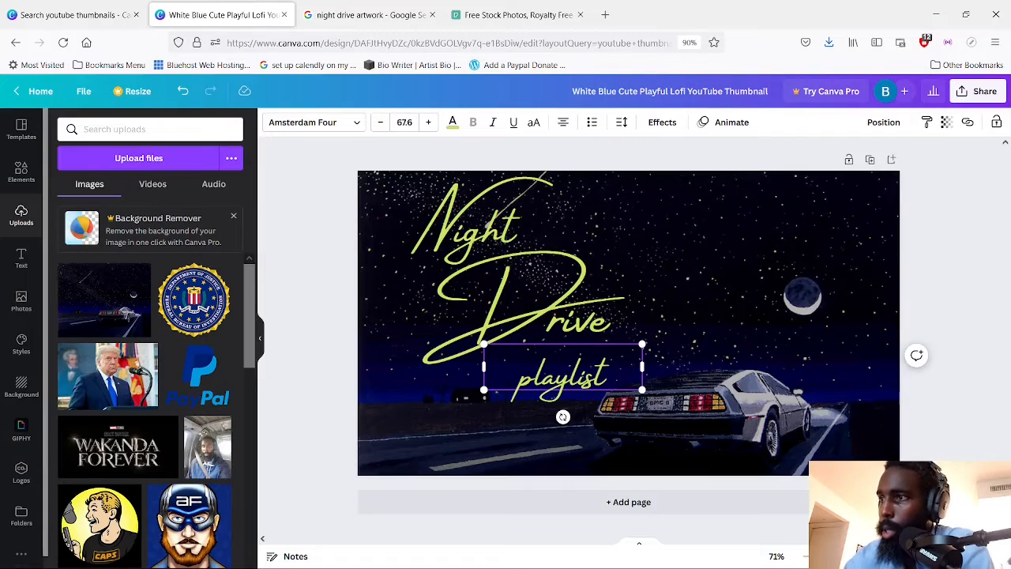
Move "playlist" up and to the left so it tucks closely beneath "Drive"
left_click(511, 454)
left_click_drag(560, 389, 554, 377)
left_click(458, 431)
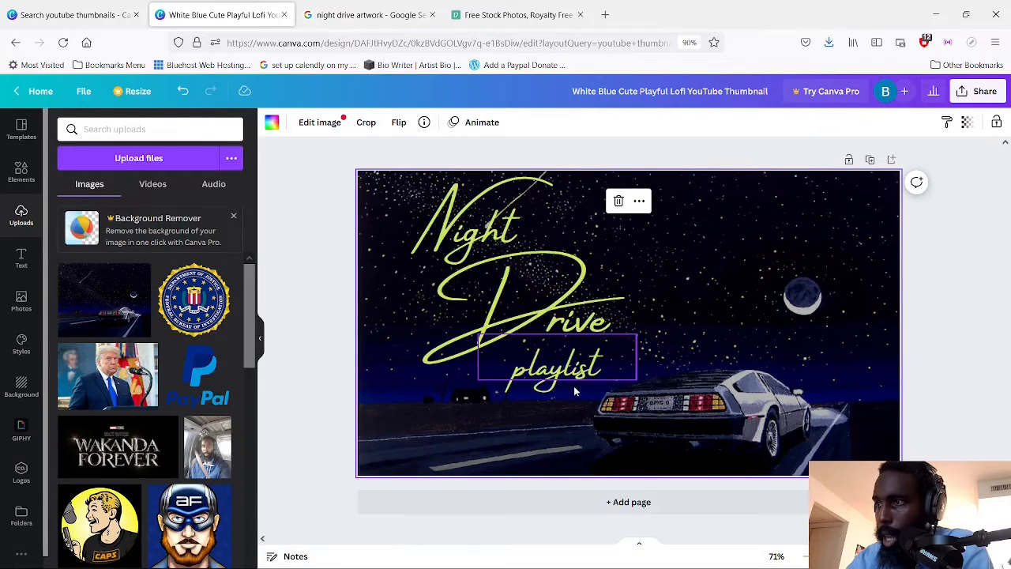
left_click(551, 380)
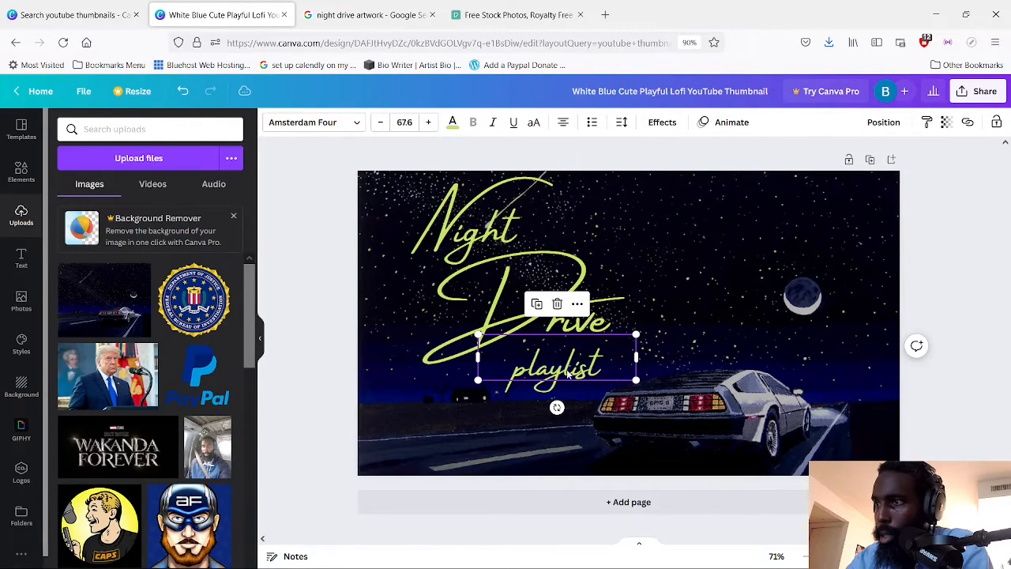
left_click_drag(567, 374, 551, 371)
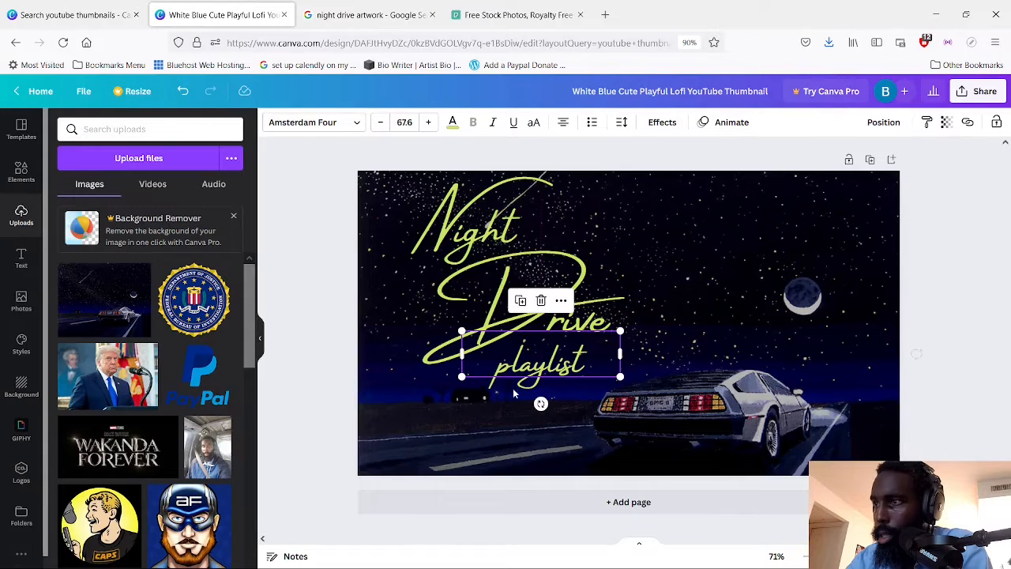
left_click(537, 415)
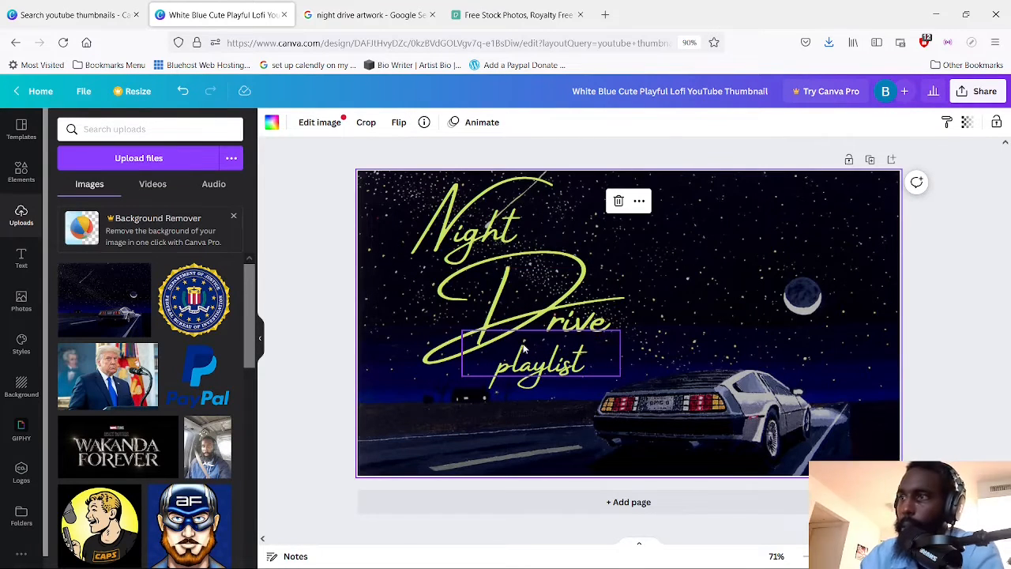
Enlarge the "Drive" text to a font size of 113, extending it down and to the left
left_click(434, 336)
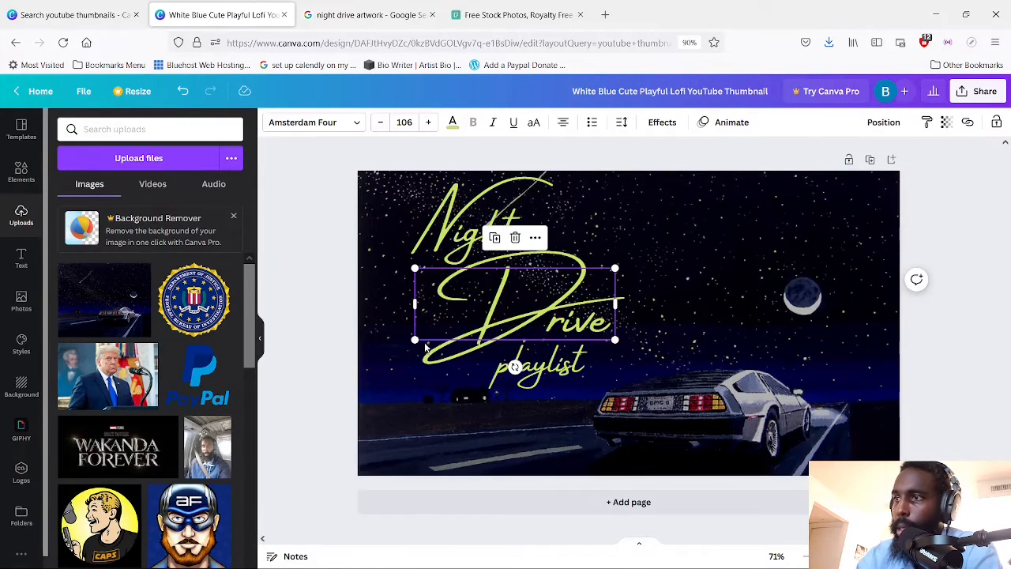
left_click_drag(417, 341, 403, 351)
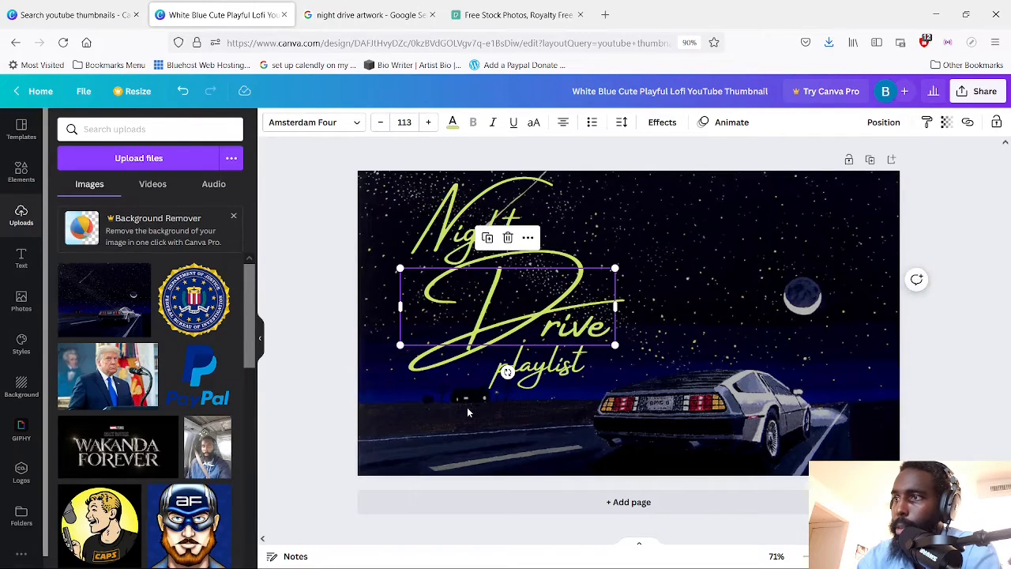
left_click(505, 403)
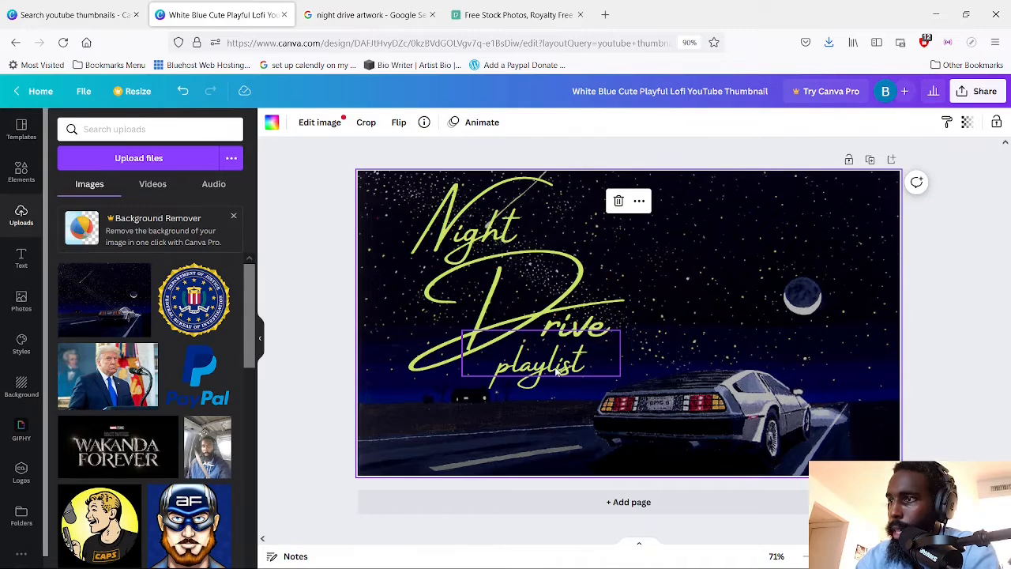
Move "playlist" slightly left and down so it sits centred beneath the enlarged "Drive" with a little more spacing
mouse_move(563, 372)
left_mouse_down()
mouse_move(515, 377)
mouse_move(546, 376)
left_mouse_up()
left_click(530, 430)
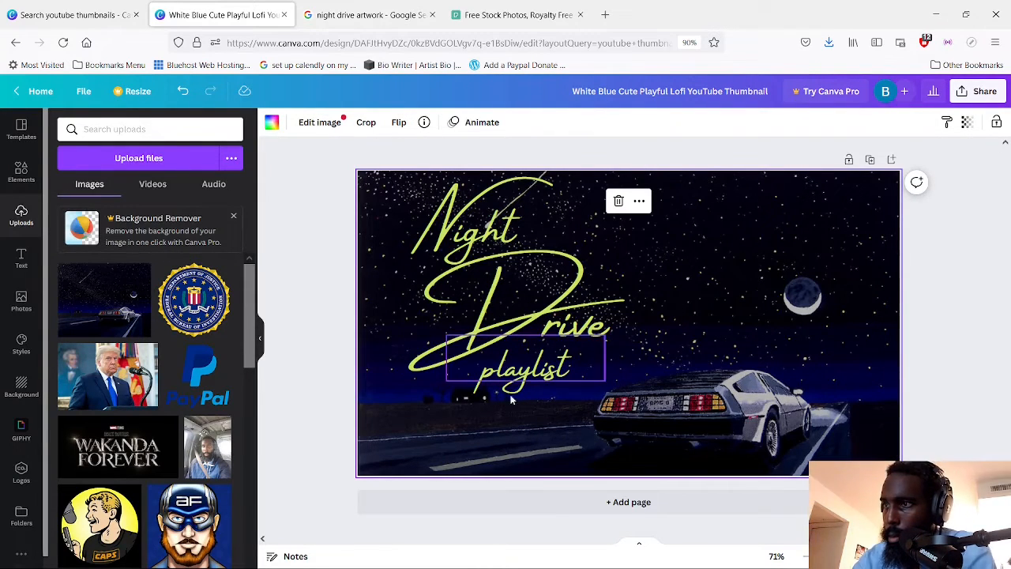
left_click_drag(516, 387, 516, 392)
left_click(793, 253)
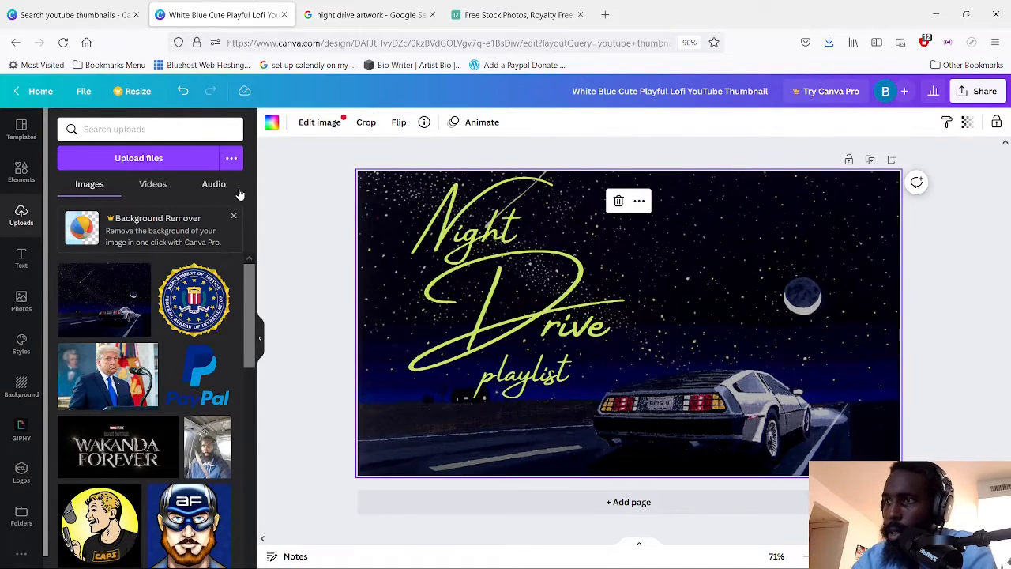
Duplicate "Drive", move the copy into the empty sky around the moon, and replace its text with "@"
left_click(581, 314)
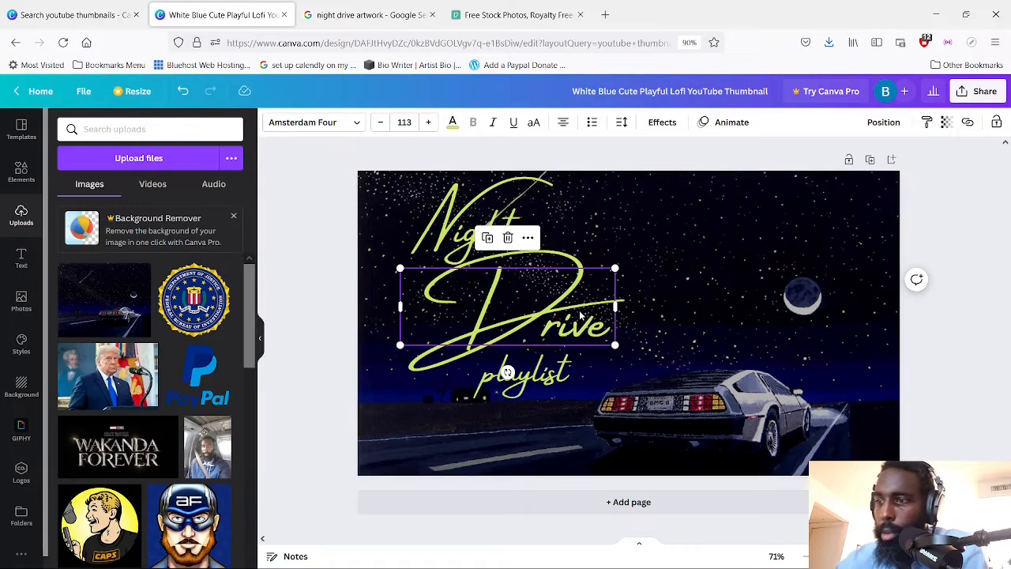
left_click(489, 238)
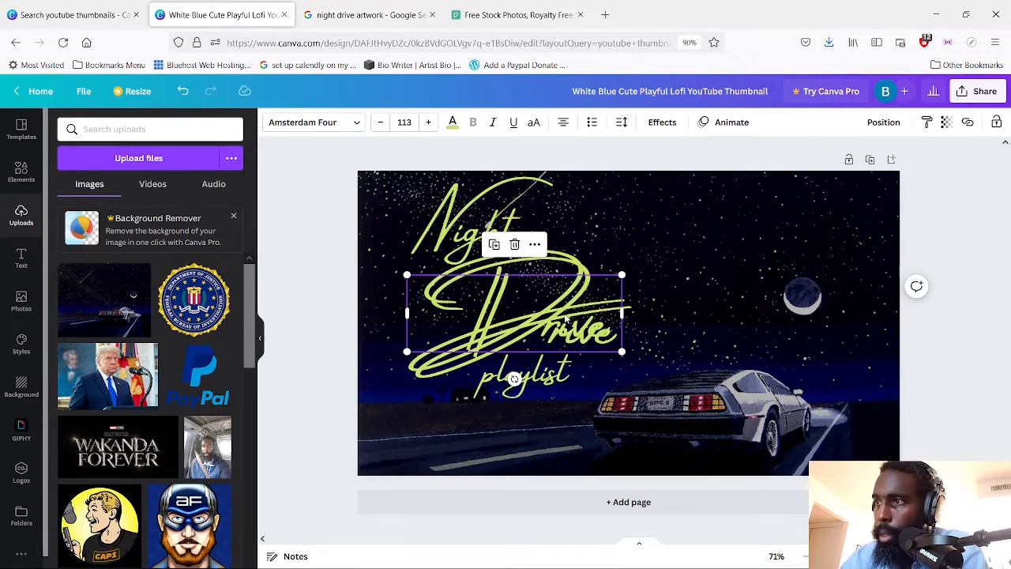
left_click_drag(565, 317, 803, 262)
double_click(803, 262)
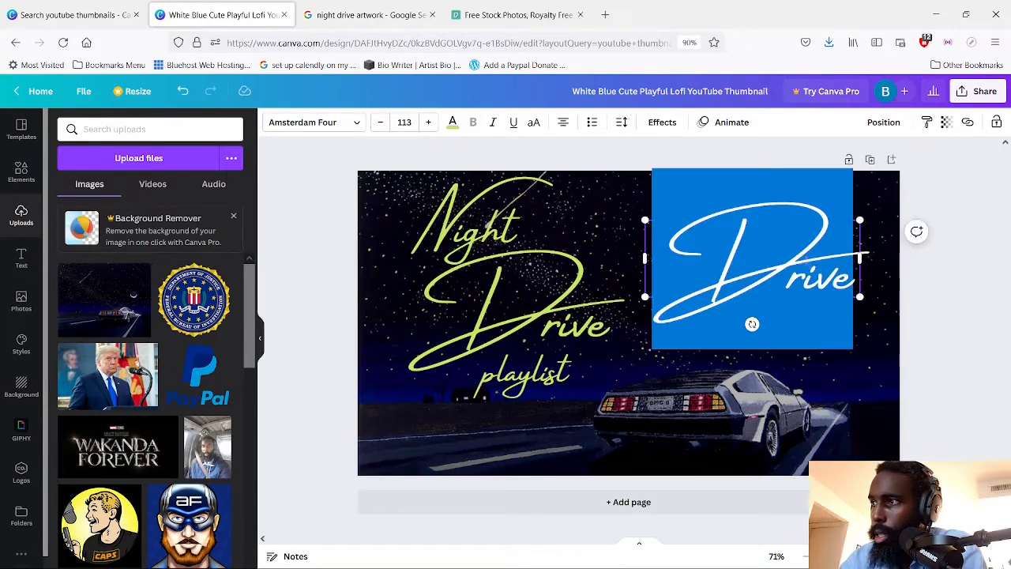
type("@")
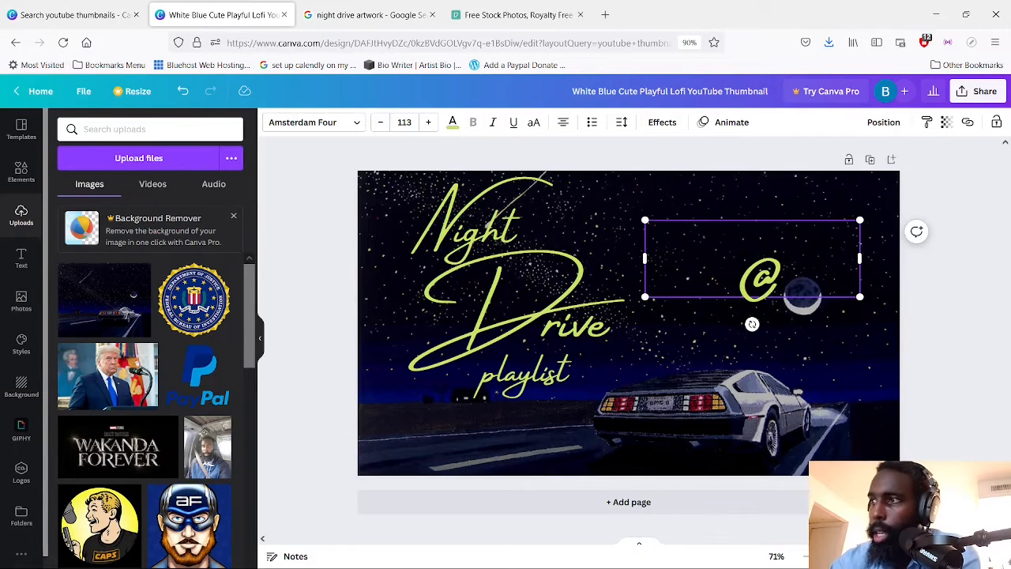
type("Groove")
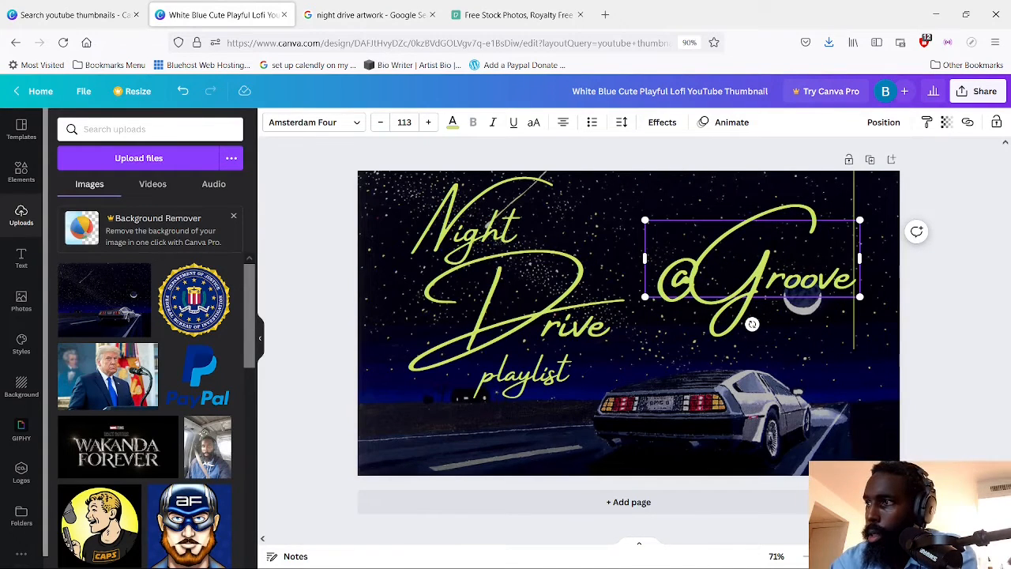
key("Return")
type("Channel")
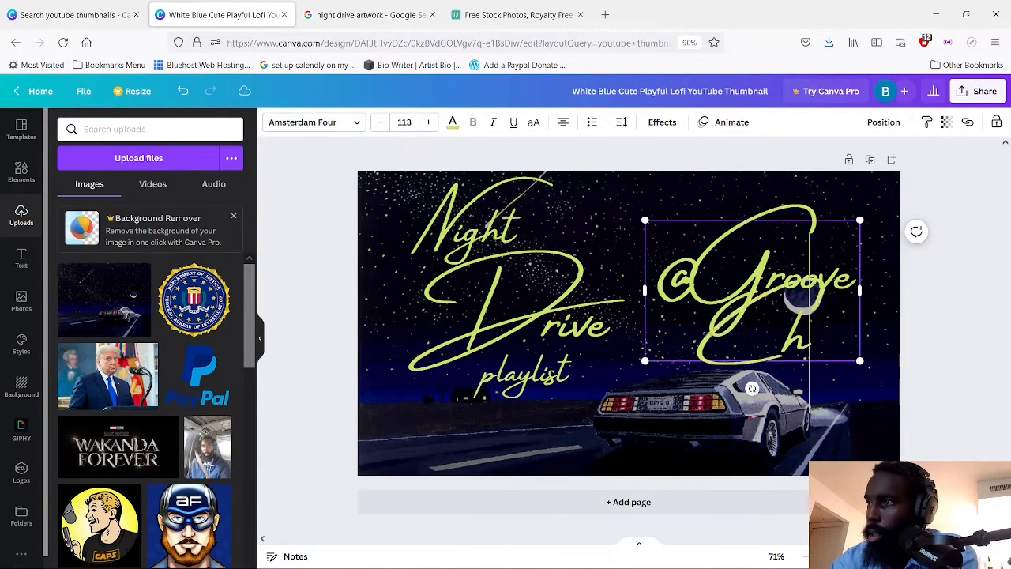
key("BackSpace")
key("BackSpace")
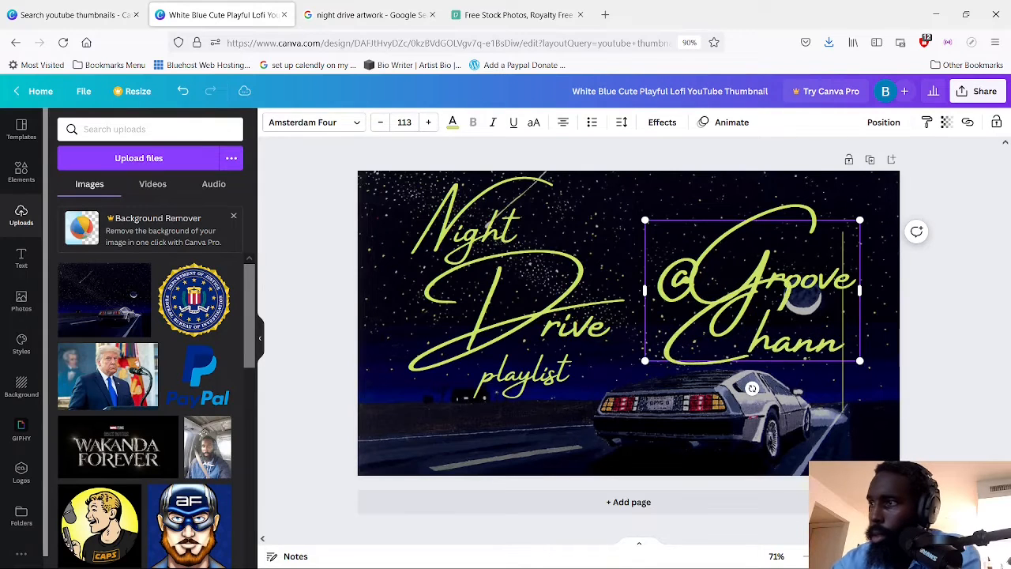
key("BackSpace")
key("BackSpace")
key("BackSpace")
key("BackSpace")
key("BackSpace")
key("BackSpace")
key("BackSpace")
key("BackSpace")
key("BackSpace")
key("BackSpace")
key("BackSpace")
key("BackSpace")
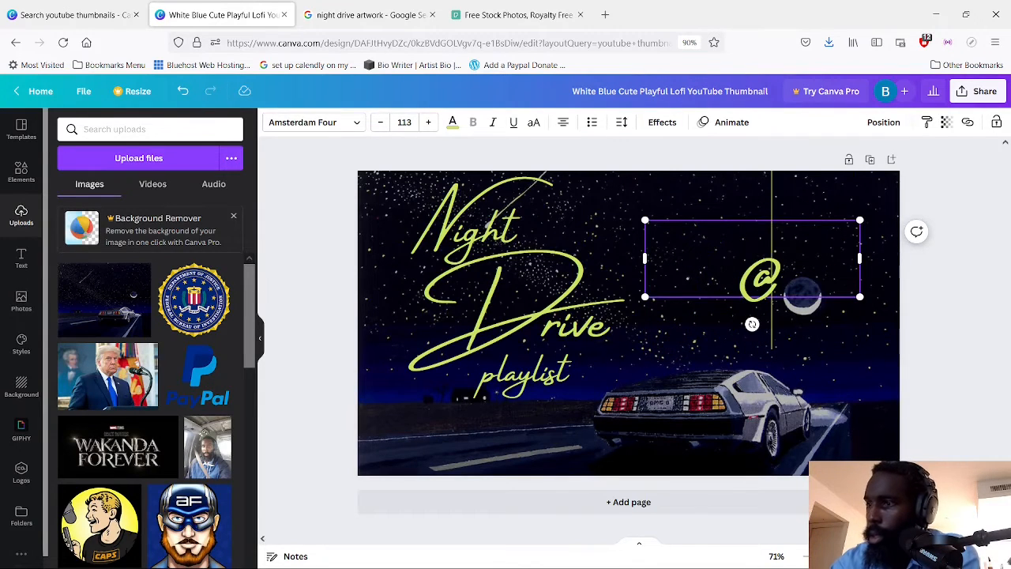
type("NightVibes")
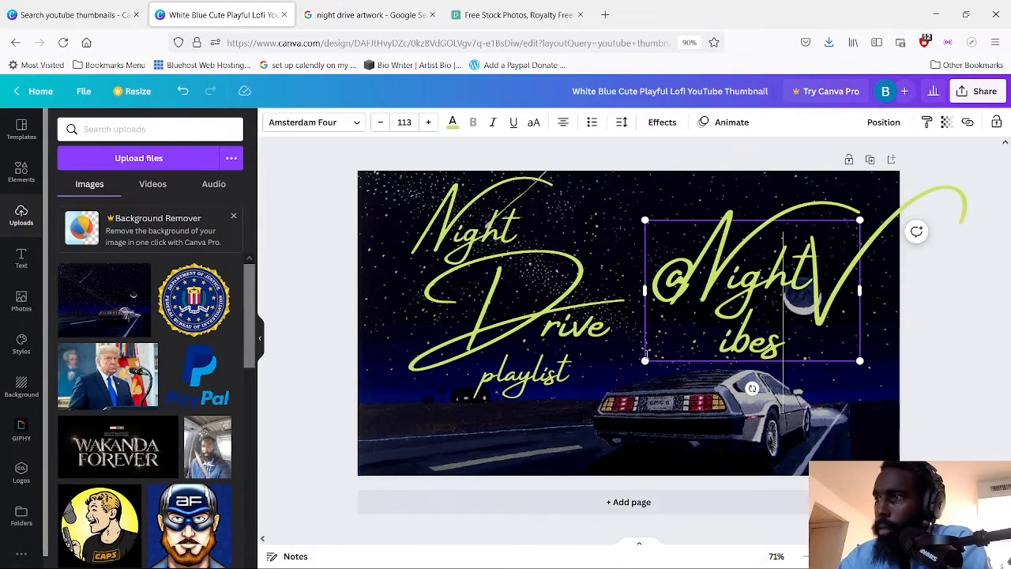
left_click_drag(642, 362, 745, 294)
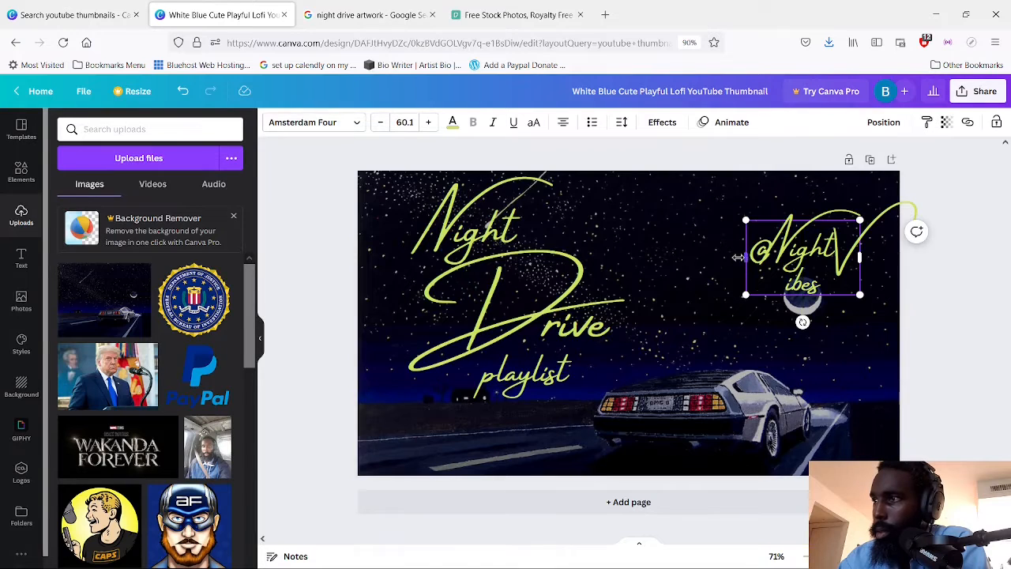
left_click_drag(736, 257, 661, 240)
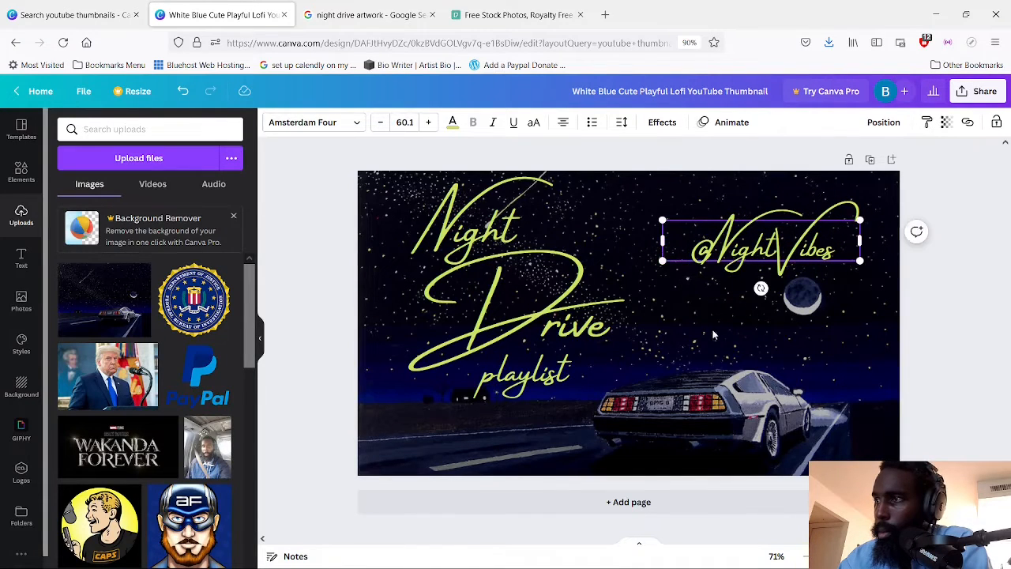
left_click(778, 278)
left_click_drag(819, 250, 757, 258)
left_click(746, 319)
left_click(789, 354)
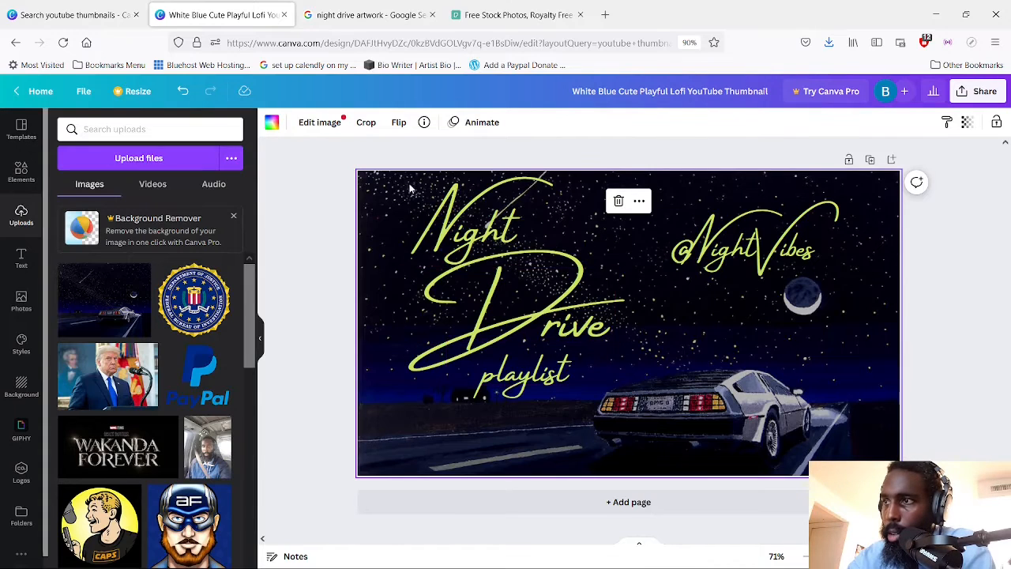
Select "Night", "Drive" and "playlist" together and move the whole title slightly down and to the right
left_click(551, 376)
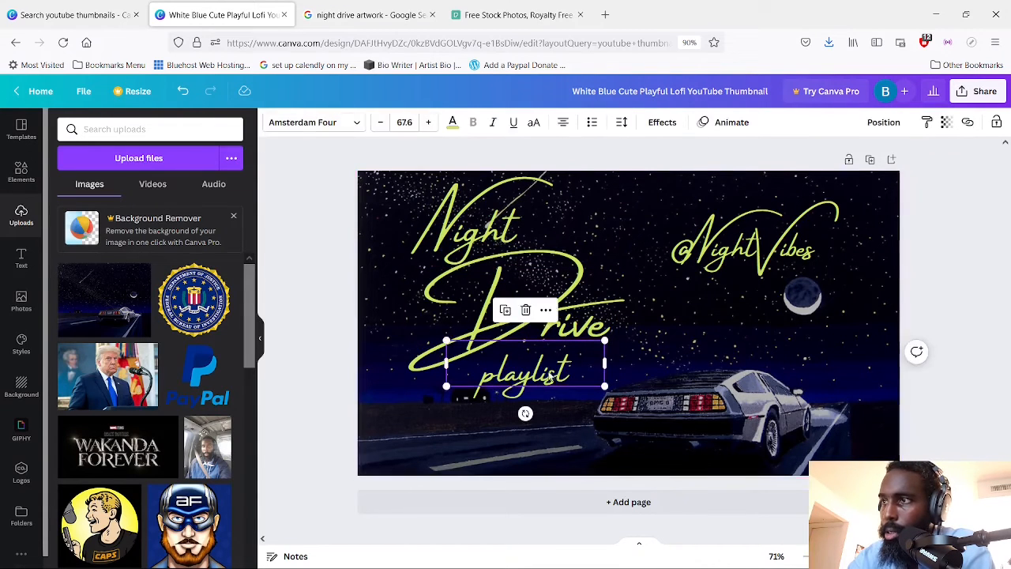
left_click(553, 316)
left_click(445, 204)
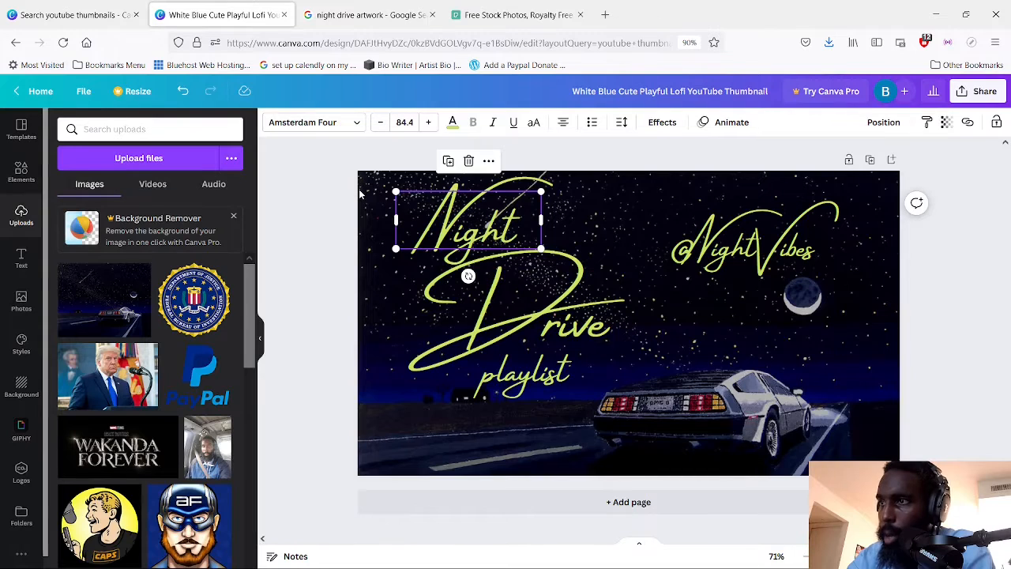
left_click_drag(388, 206, 615, 405)
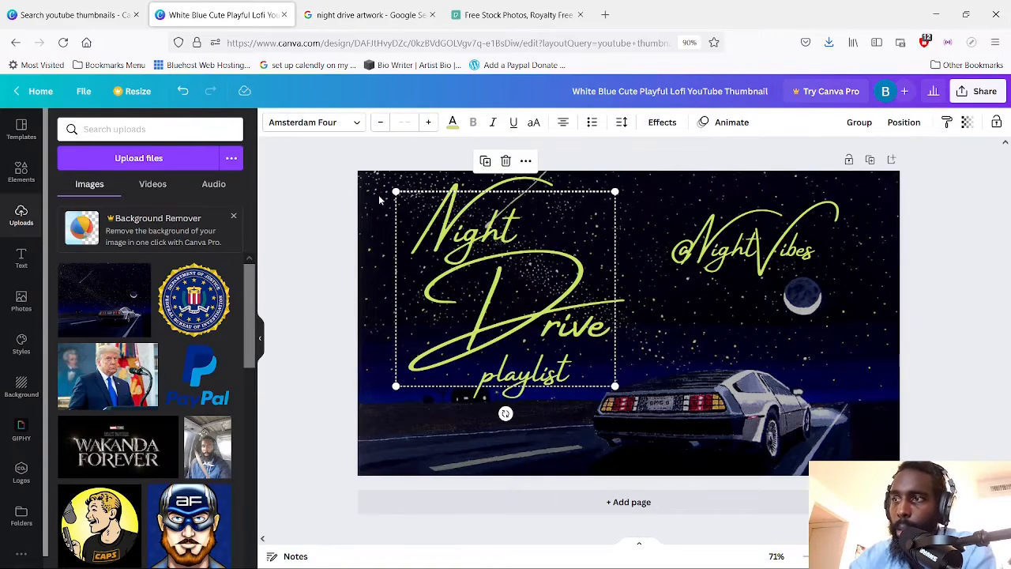
left_click_drag(501, 262, 505, 278)
left_click(439, 436)
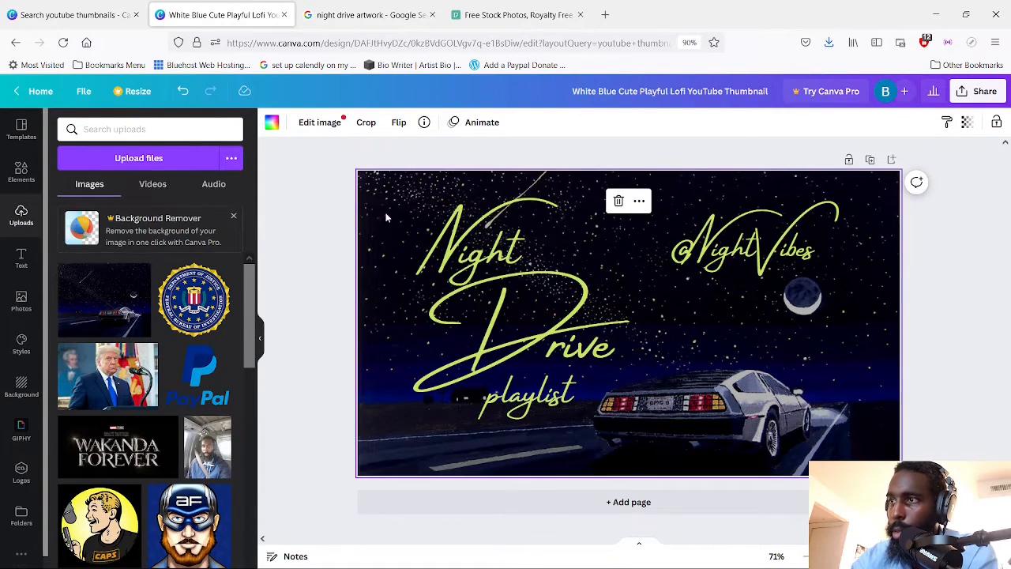
Reselect the three title words together and shift them slightly left, away from the car
left_click_drag(385, 213, 620, 402)
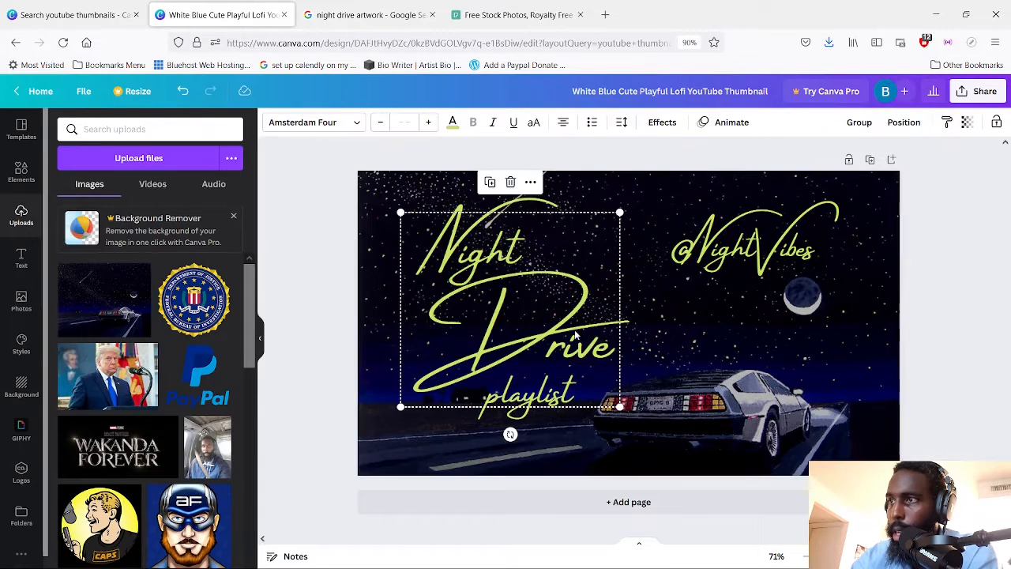
left_click_drag(579, 330, 567, 329)
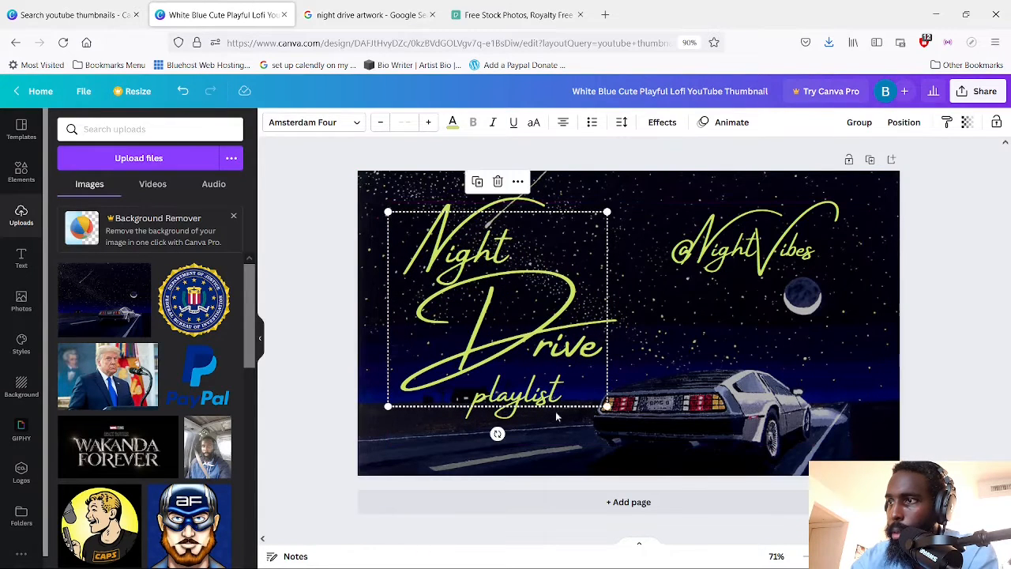
left_click(544, 469)
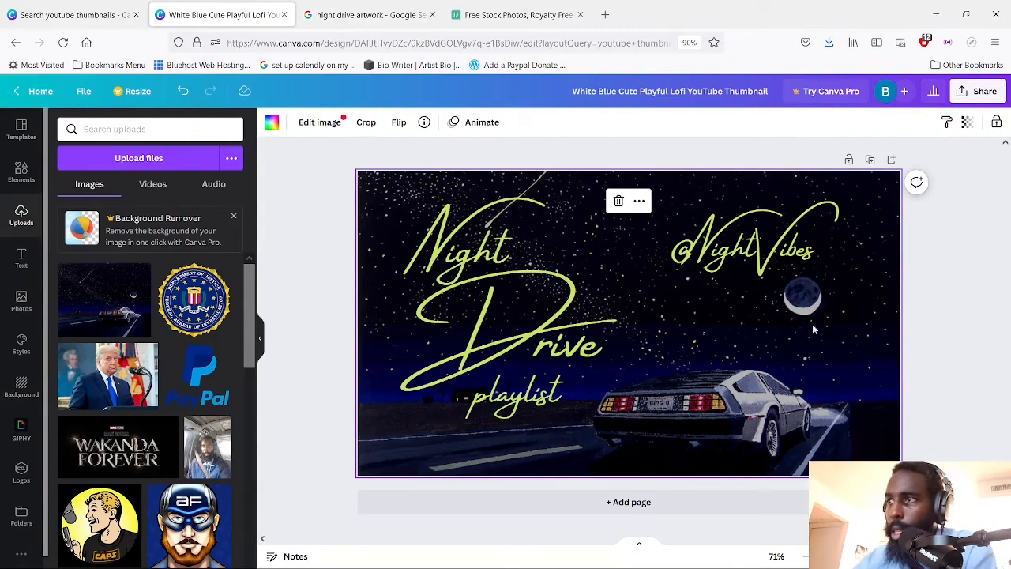
left_click_drag(874, 285, 804, 341)
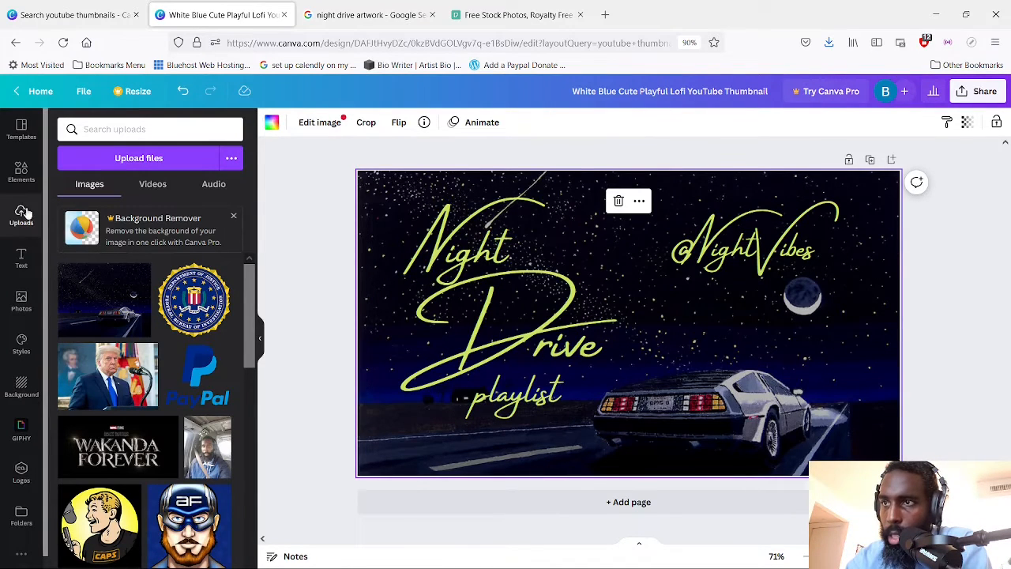
Search the elements library for "steering wheel"
left_click(21, 172)
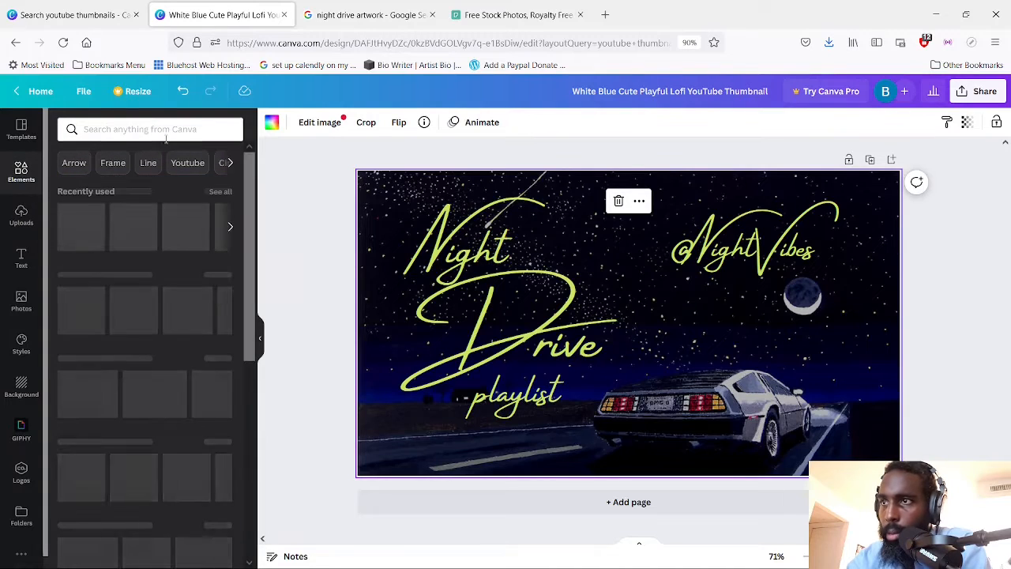
left_click(192, 130)
type("steering wheel")
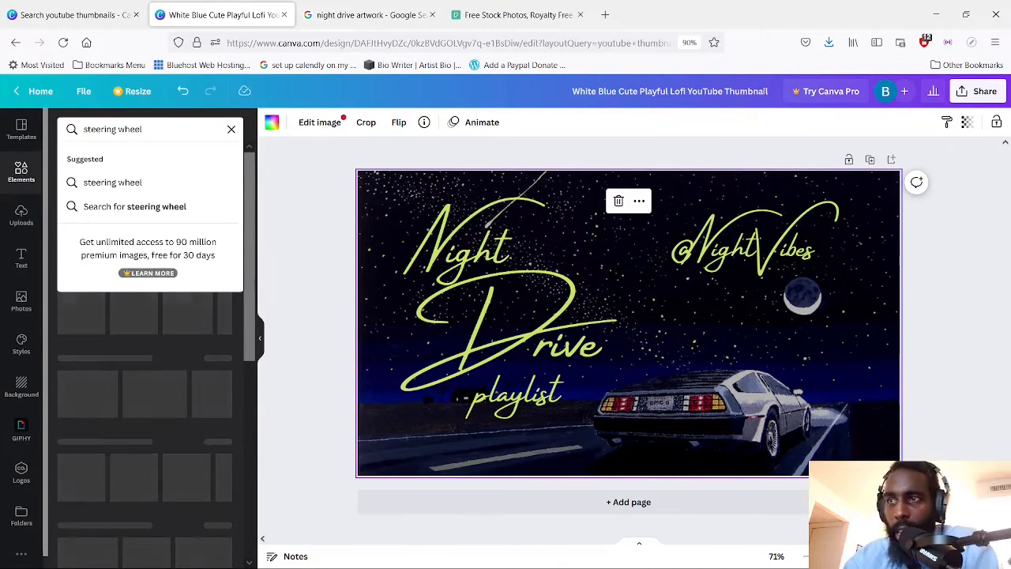
left_click(131, 183)
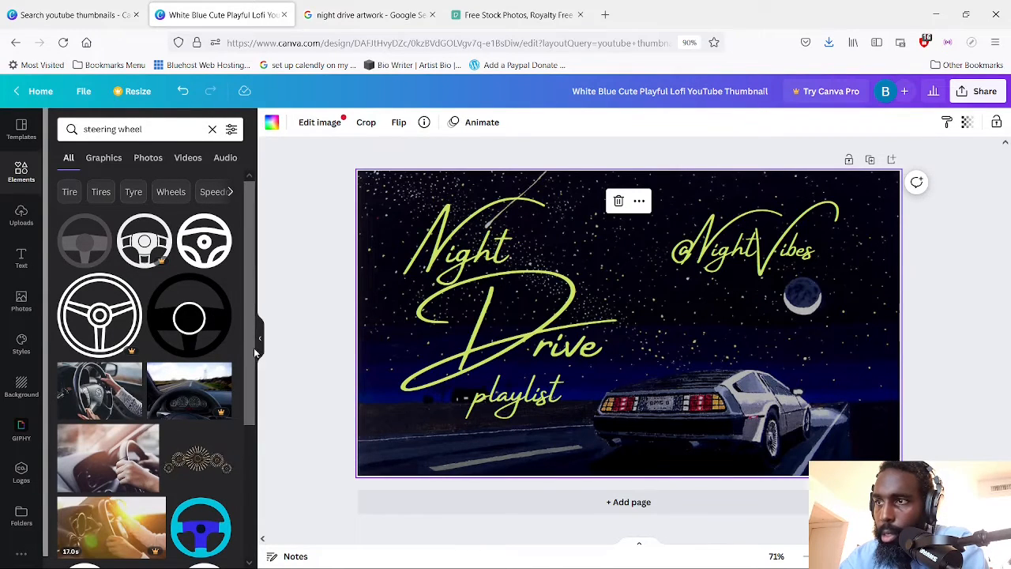
Try the steering wheel with a white centre ring, undo it, and insert the solid black steering wheel mid-thumbnail instead
left_click_drag(253, 351, 228, 347)
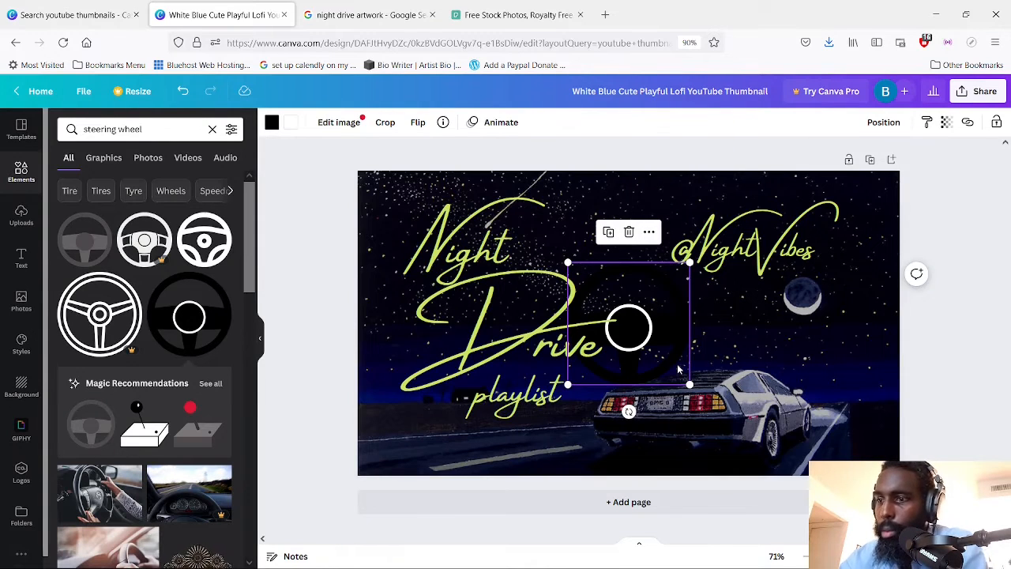
key("ctrl+z")
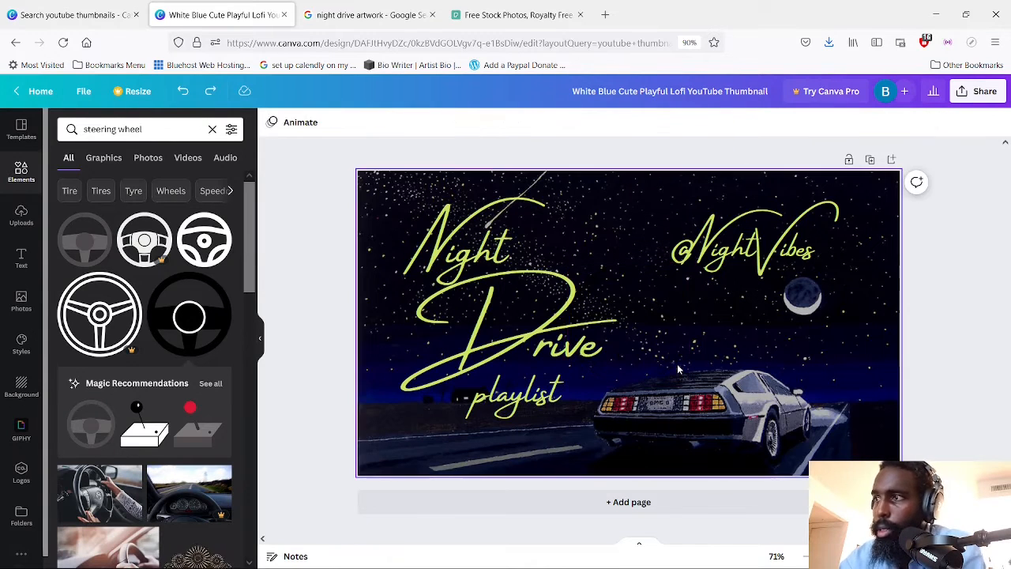
left_click(219, 243)
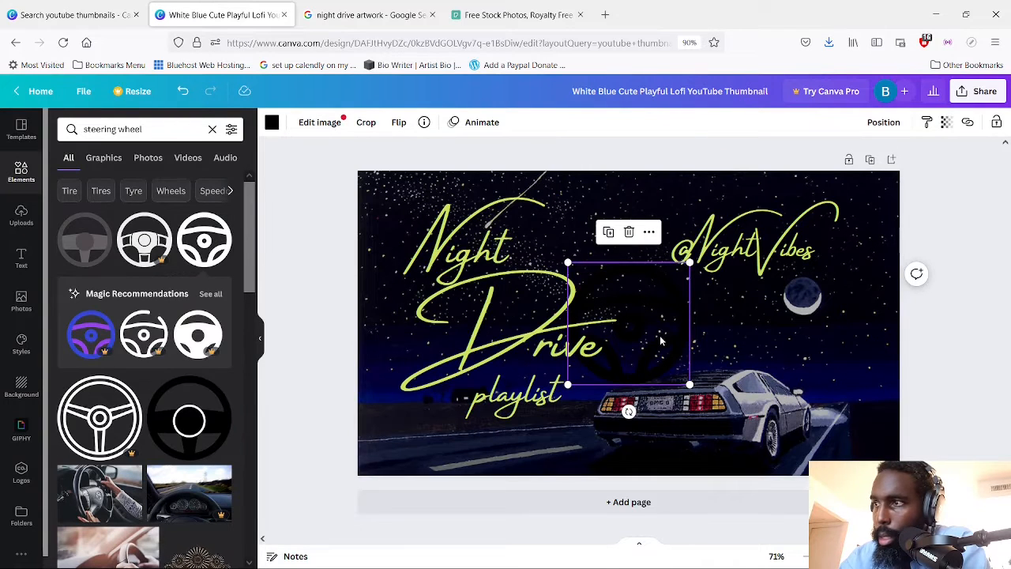
left_click_drag(661, 341, 670, 355)
key("ctrl+z")
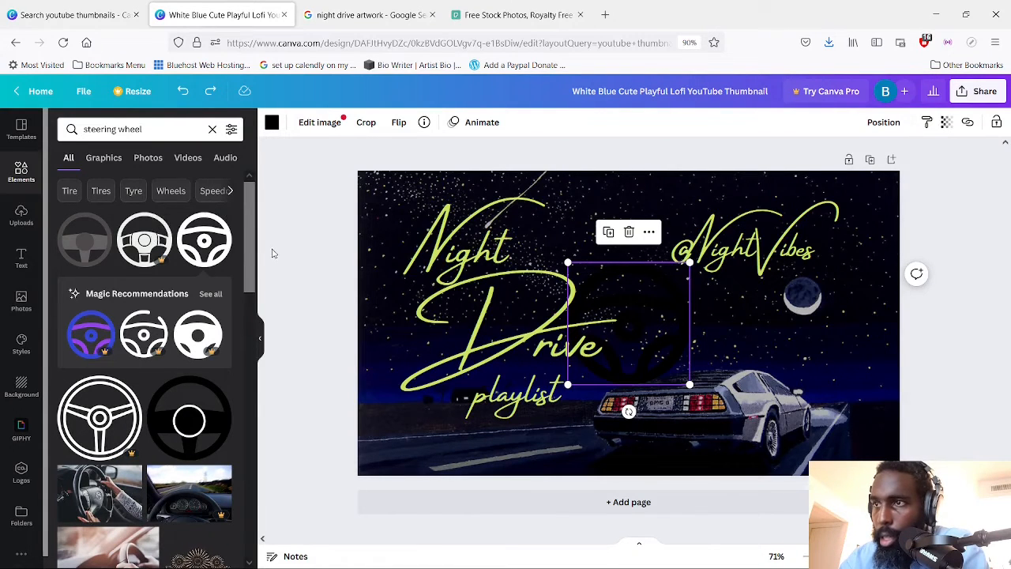
Insert the black steering wheel graphic with the white centre ring from the search results onto the thumbnail
mouse_move(252, 274)
left_mouse_down()
mouse_move(242, 404)
mouse_move(252, 513)
mouse_move(241, 270)
left_mouse_up()
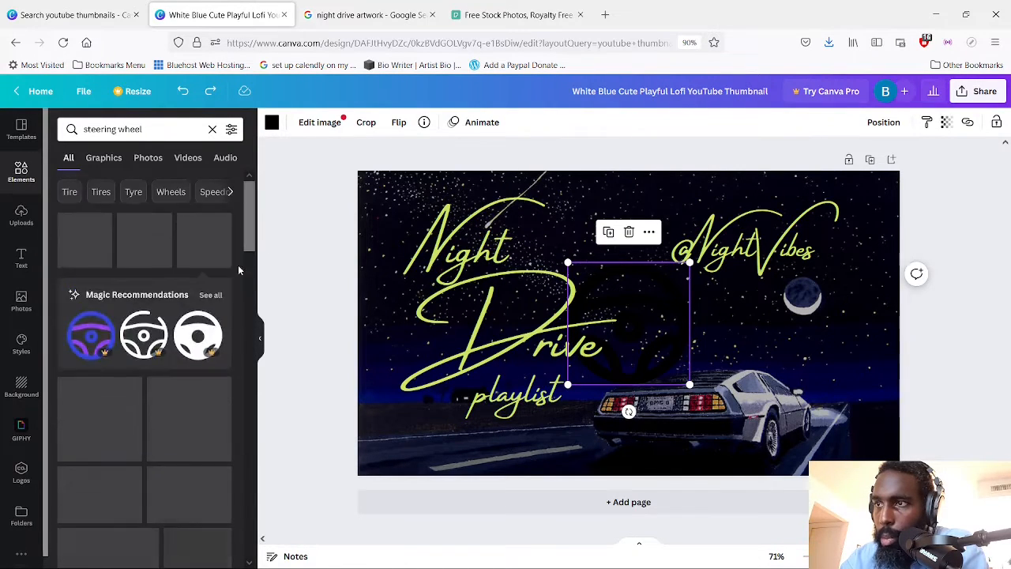
left_click_drag(252, 236, 253, 243)
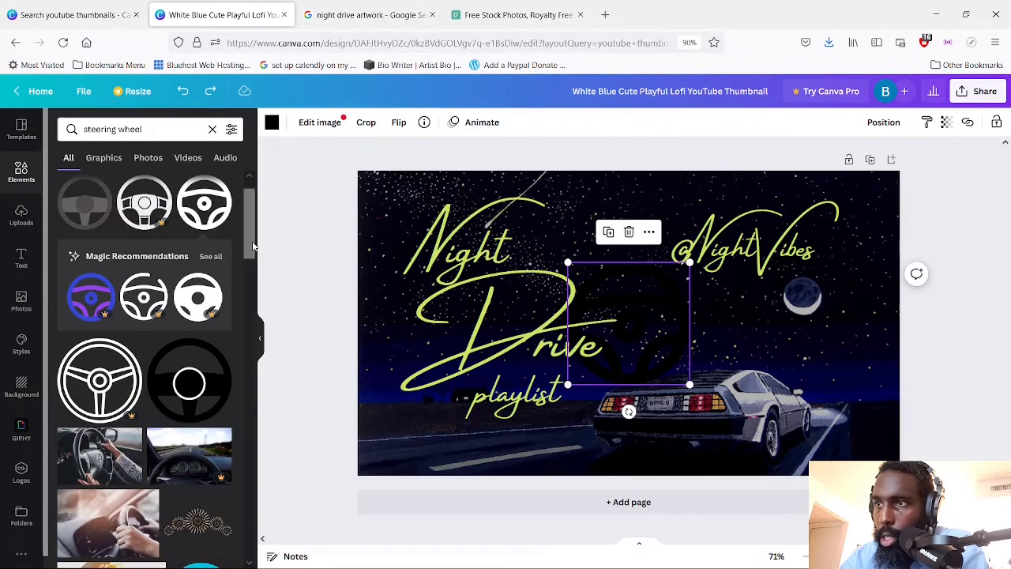
left_click(210, 391)
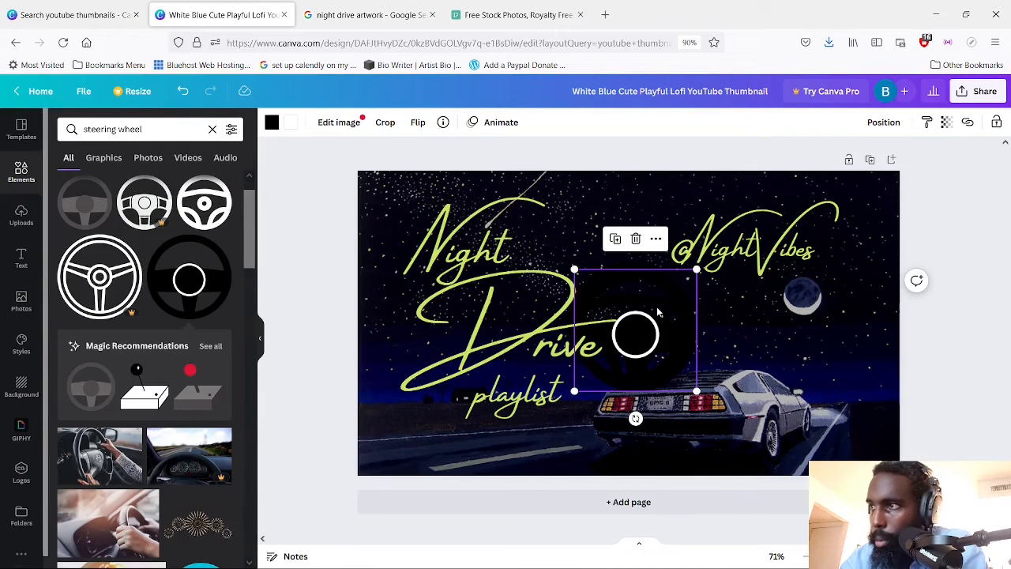
left_click(294, 126)
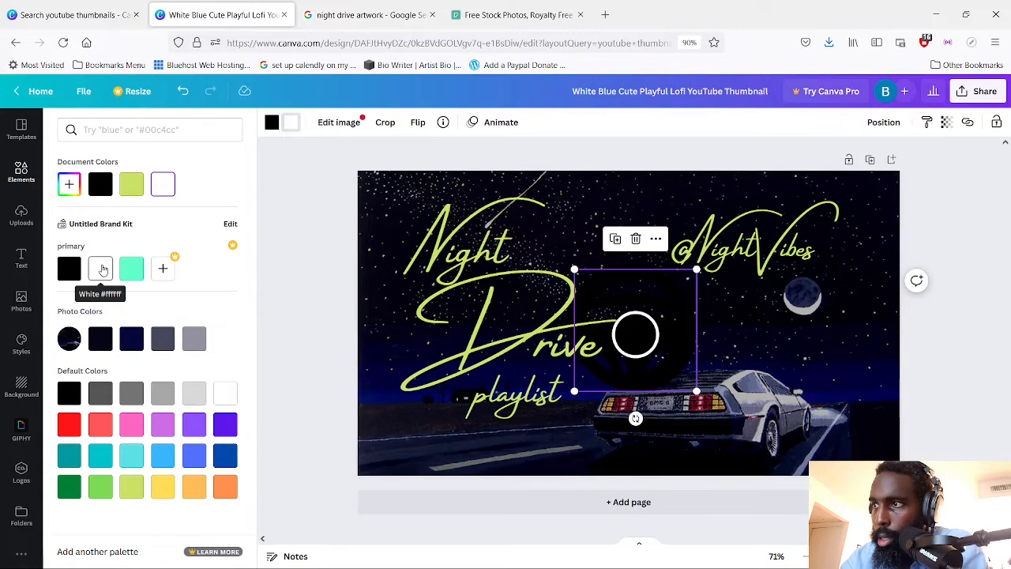
left_click(103, 271)
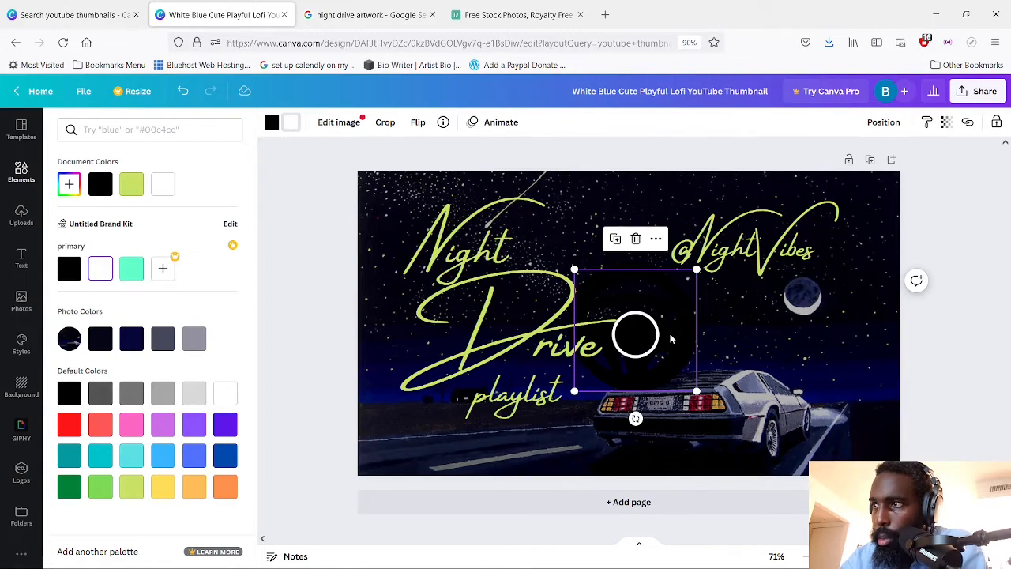
left_click(661, 244)
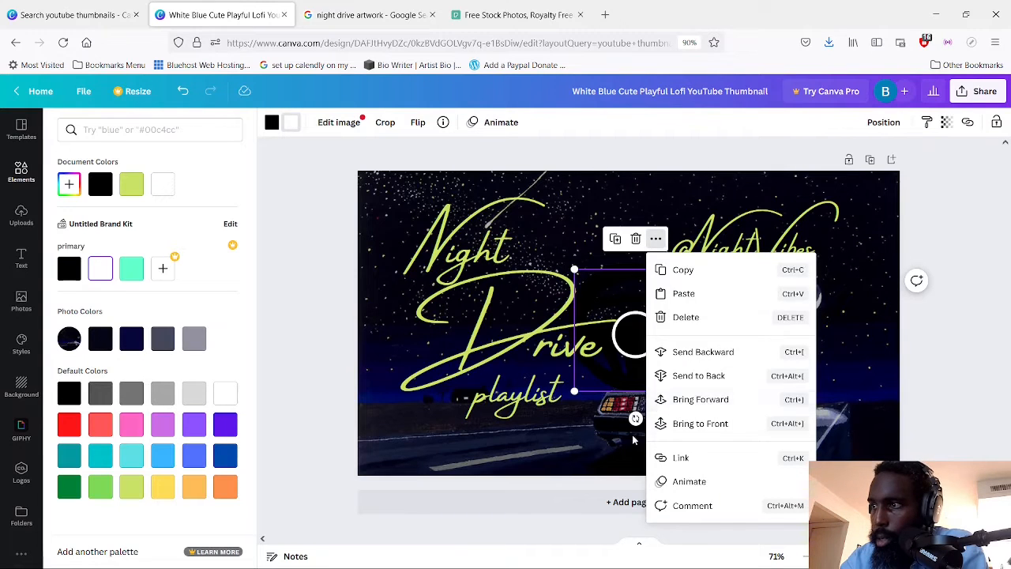
left_click(620, 377)
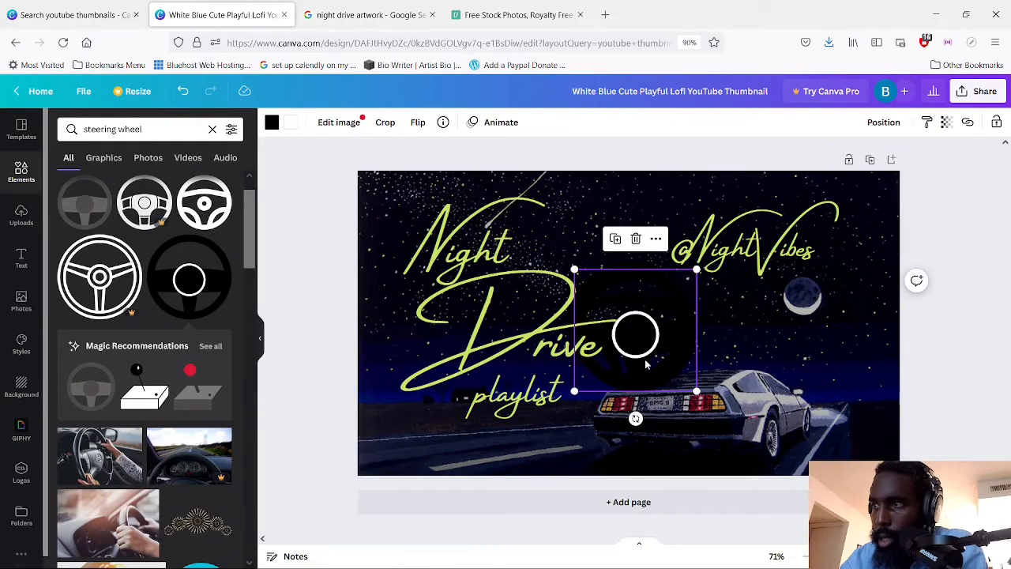
left_click(292, 123)
left_click(344, 127)
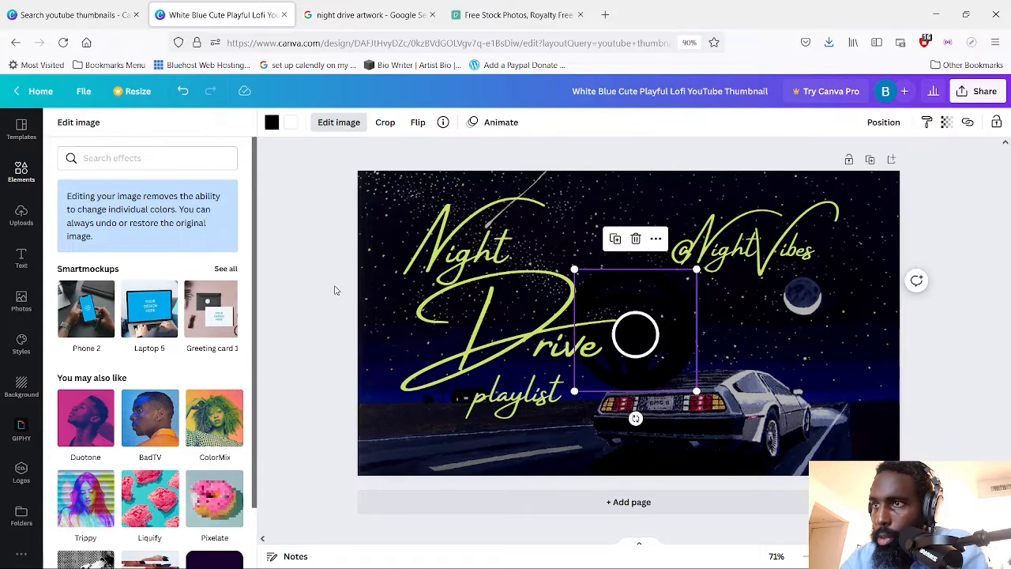
left_click(338, 395)
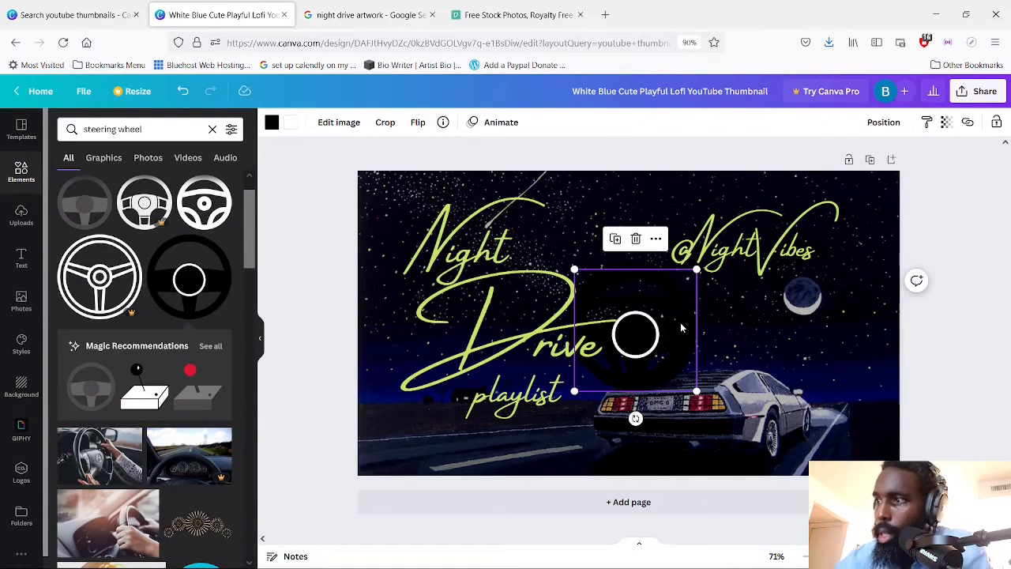
Delete both black steering wheel graphics from the middle of the thumbnail
key("Delete")
left_click(663, 335)
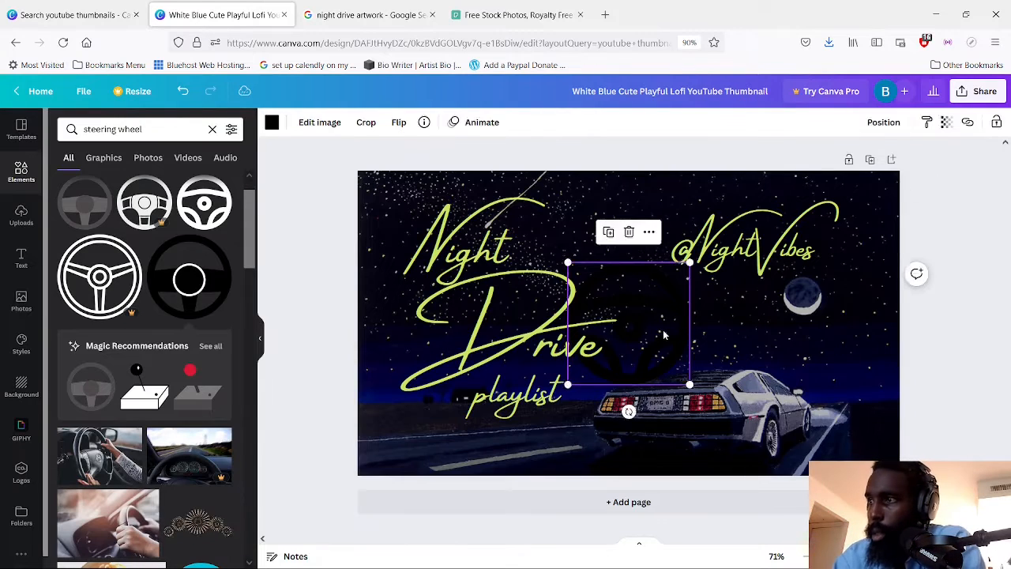
left_click_drag(663, 335, 447, 442)
key("Delete")
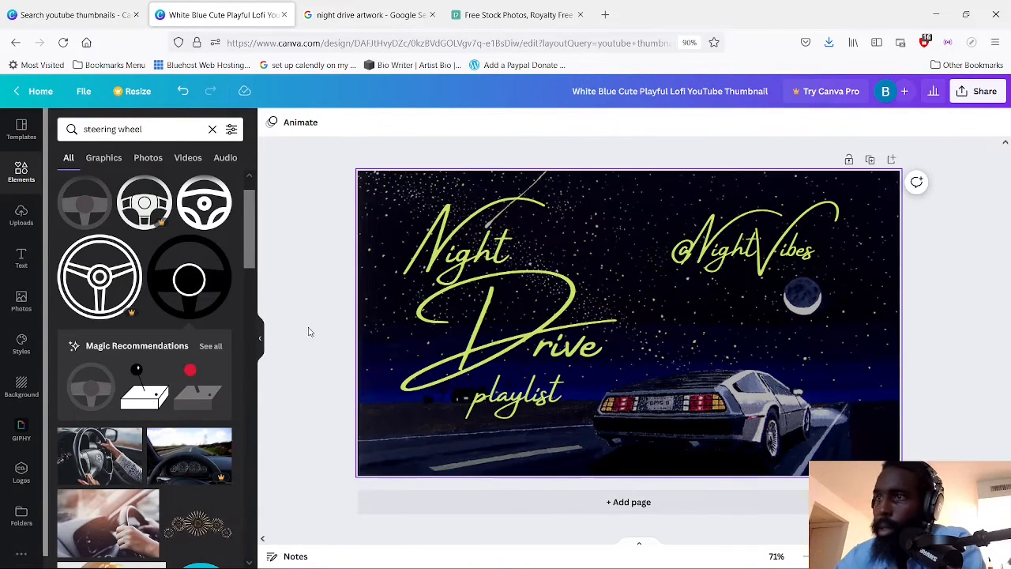
Insert the steering wheel with the ringed hub, coloured white, and position it above the car
left_click(196, 204)
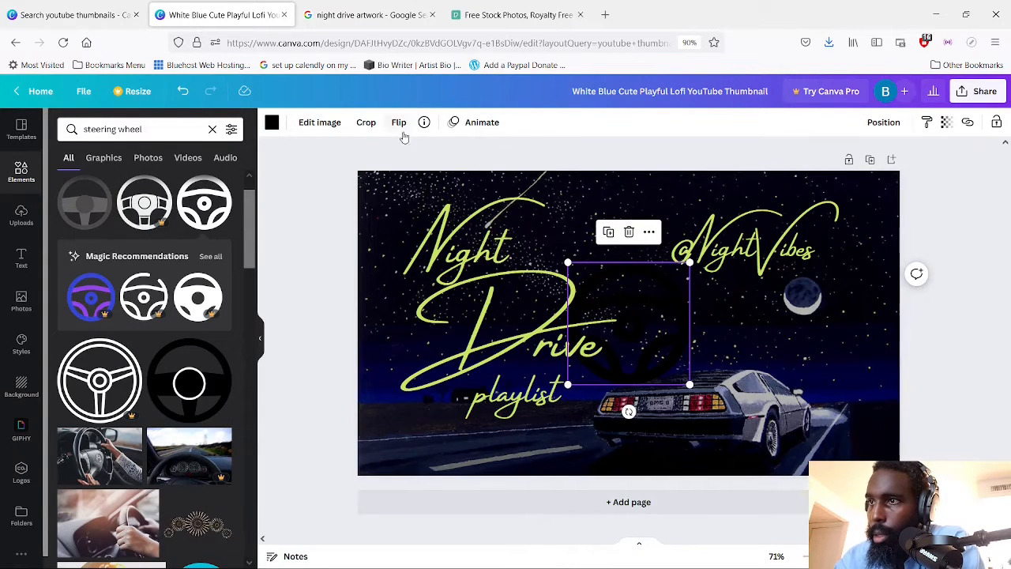
left_click(272, 121)
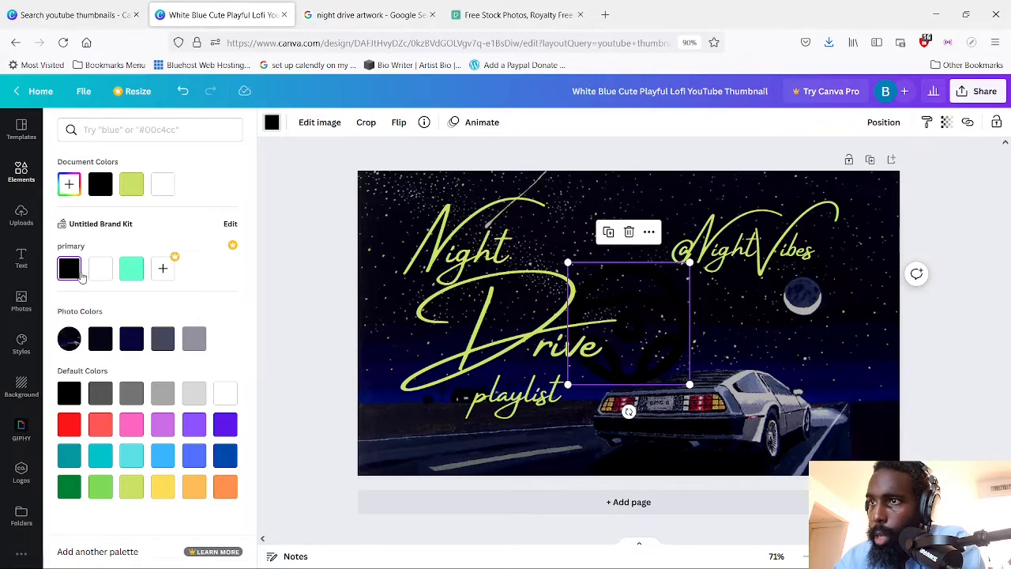
left_click(100, 269)
key("Escape")
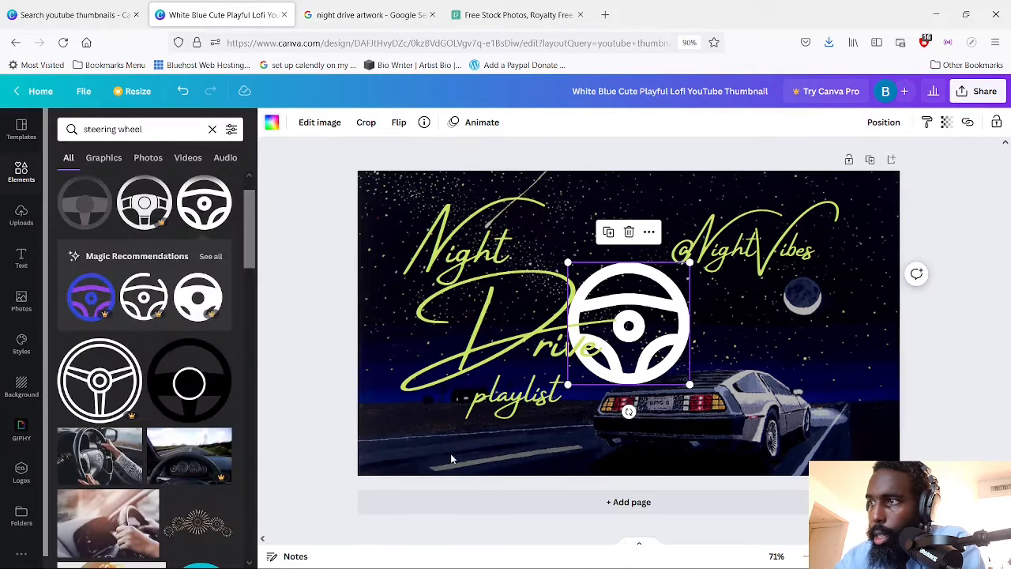
left_click_drag(683, 347, 766, 350)
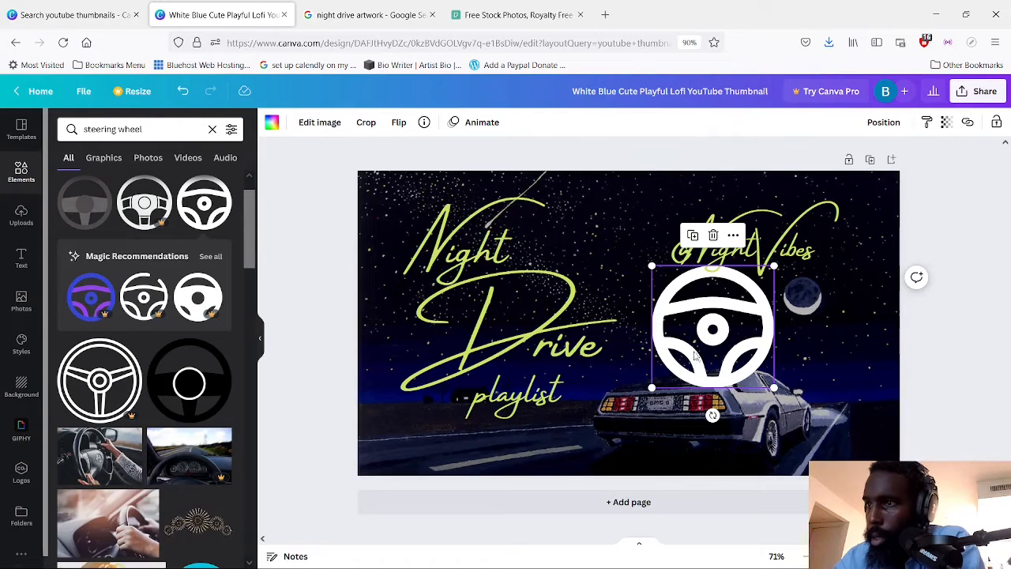
Insert the black steering wheel with the white centre ring again and recolour its body white and its ring black
left_click(190, 378)
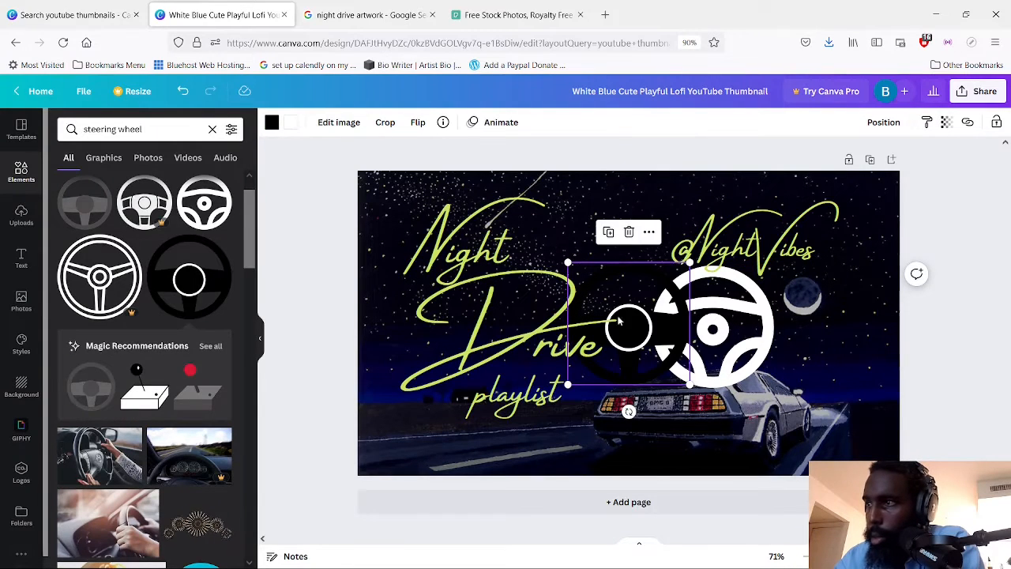
left_click_drag(624, 308, 425, 405)
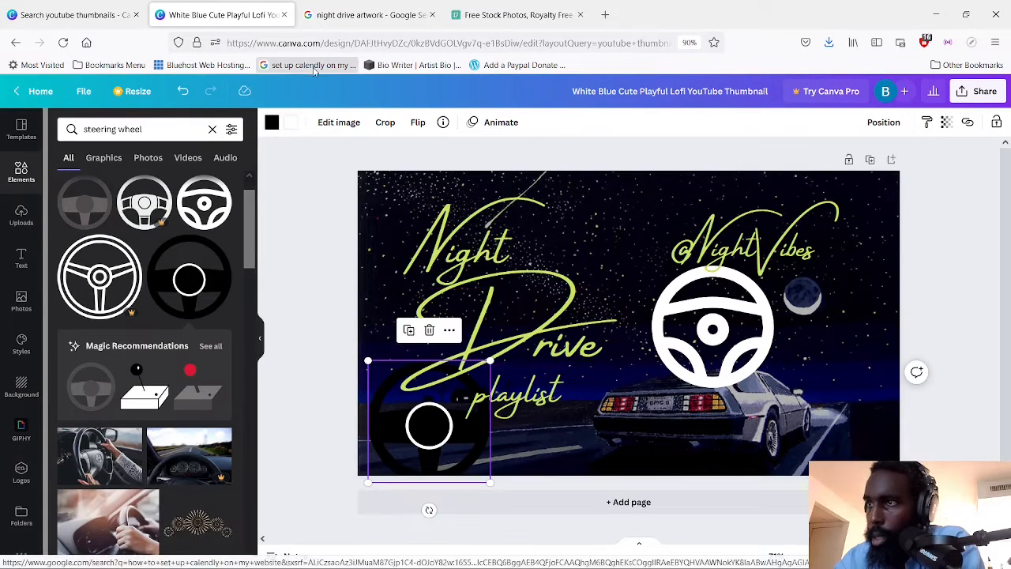
left_click(270, 129)
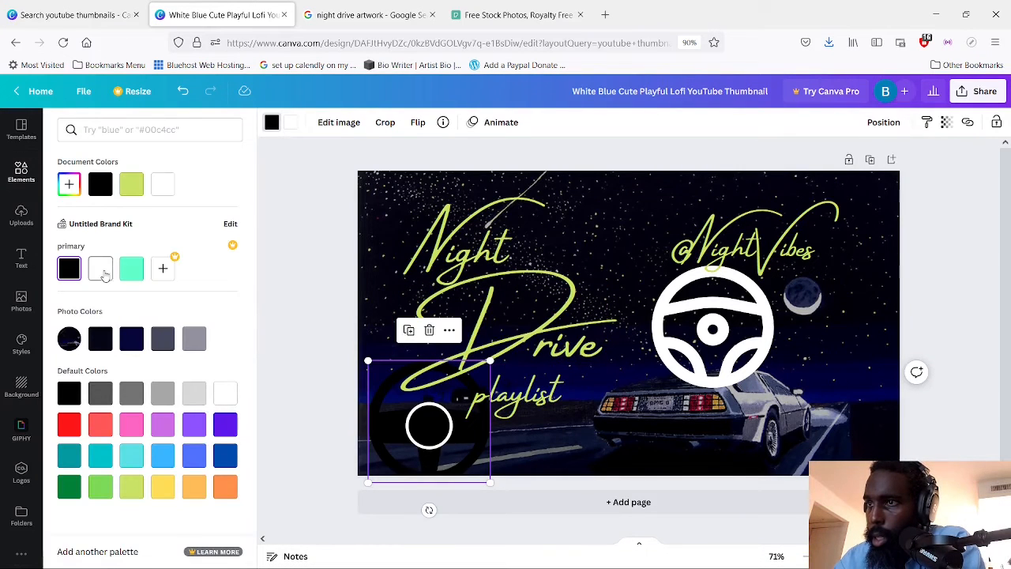
left_click(101, 271)
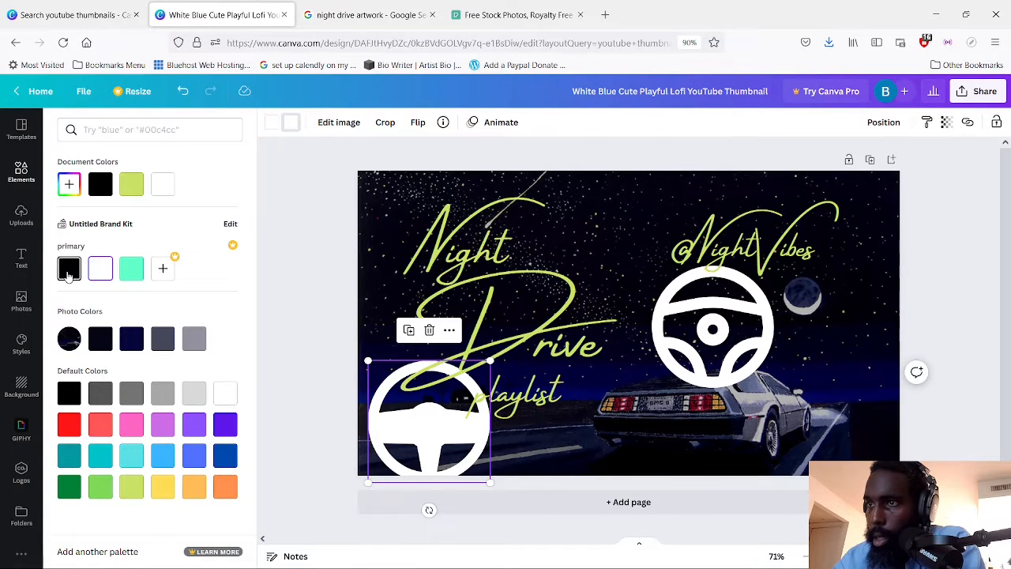
left_click(69, 271)
left_click_drag(443, 426, 634, 252)
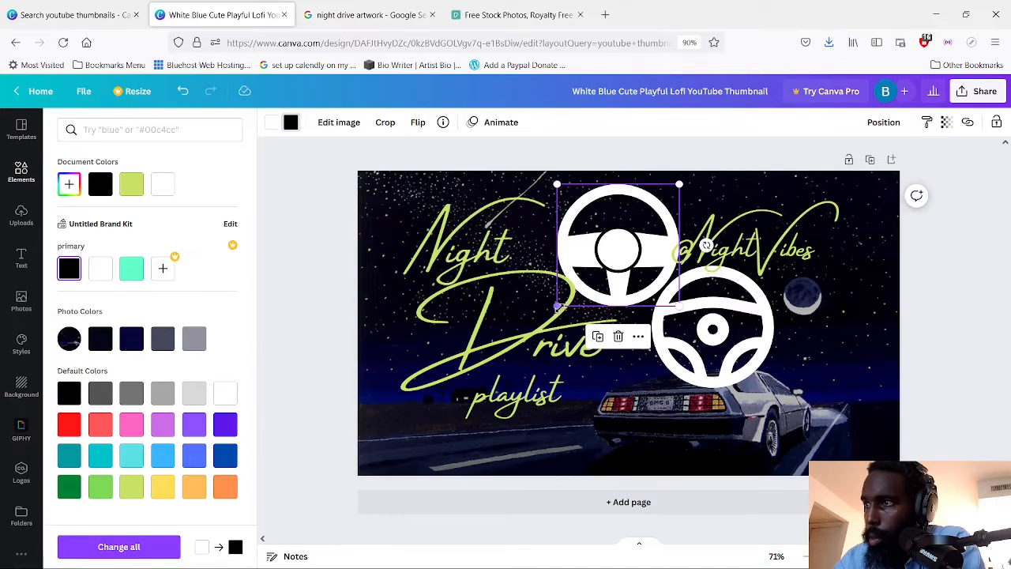
left_click_drag(575, 302, 628, 234)
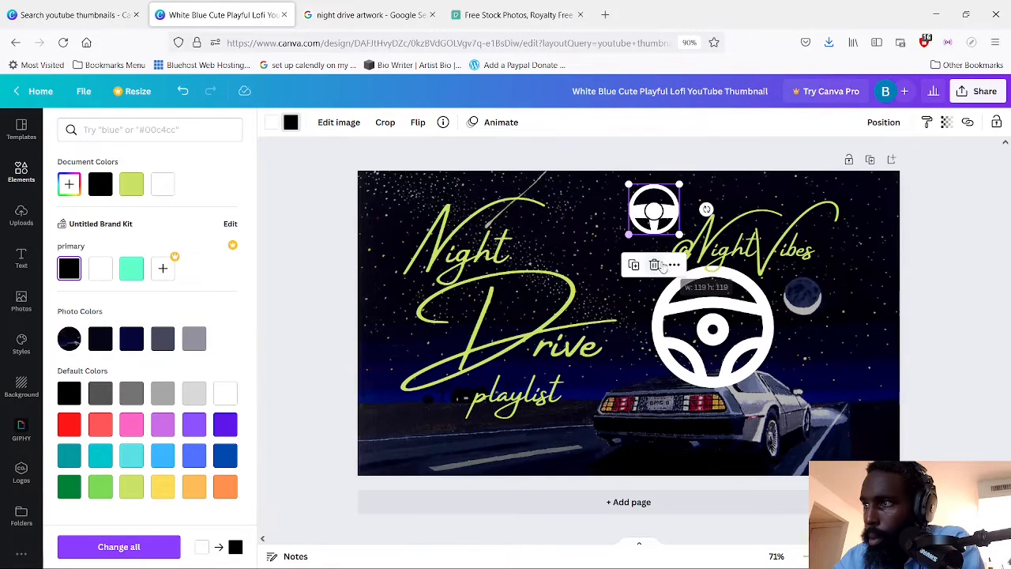
left_click_drag(697, 315, 828, 401)
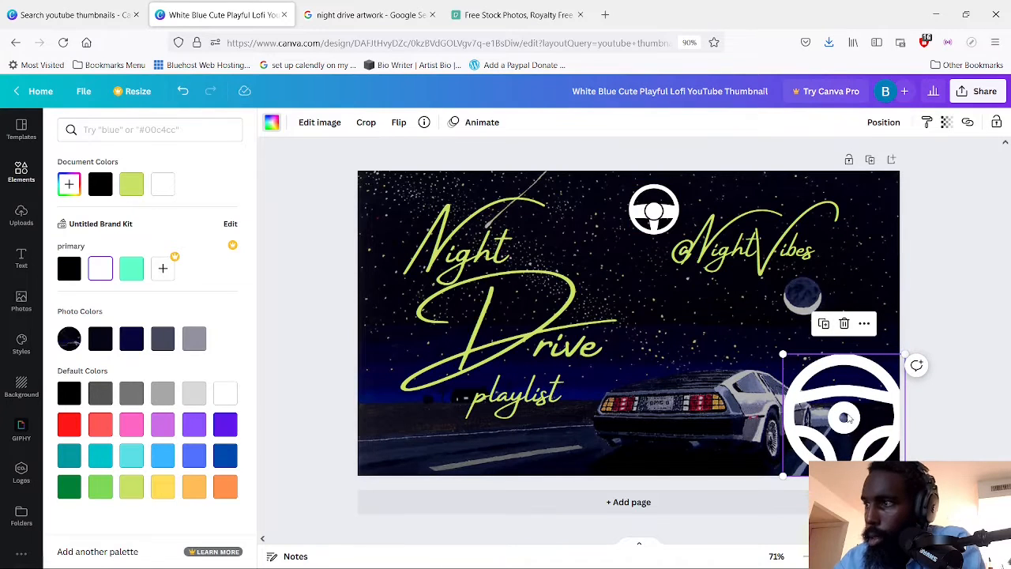
key("Delete")
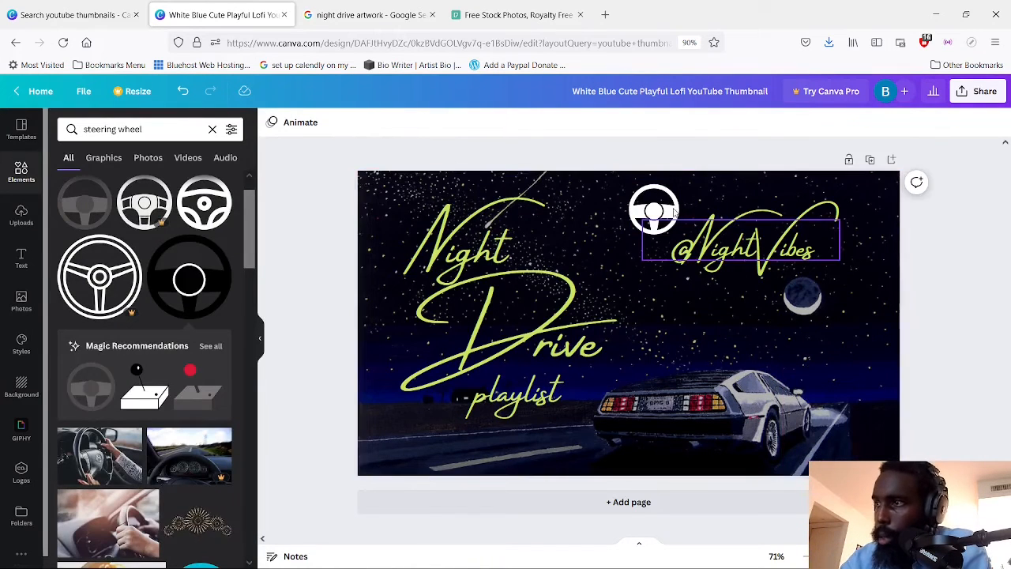
left_click_drag(660, 207, 724, 333)
left_click(614, 240)
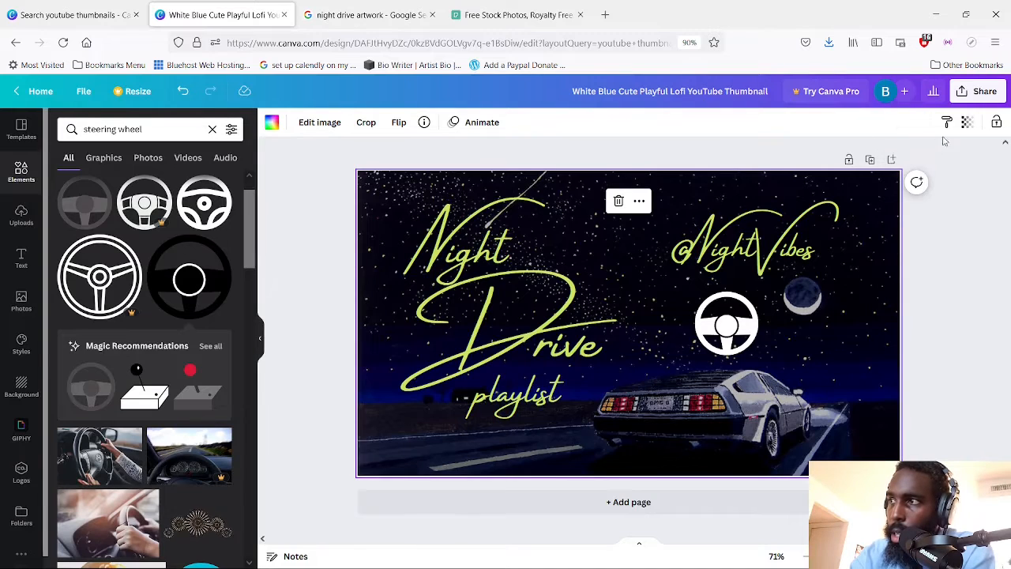
Rename the design as "Night Drive playlist tutorial"
left_click(984, 93)
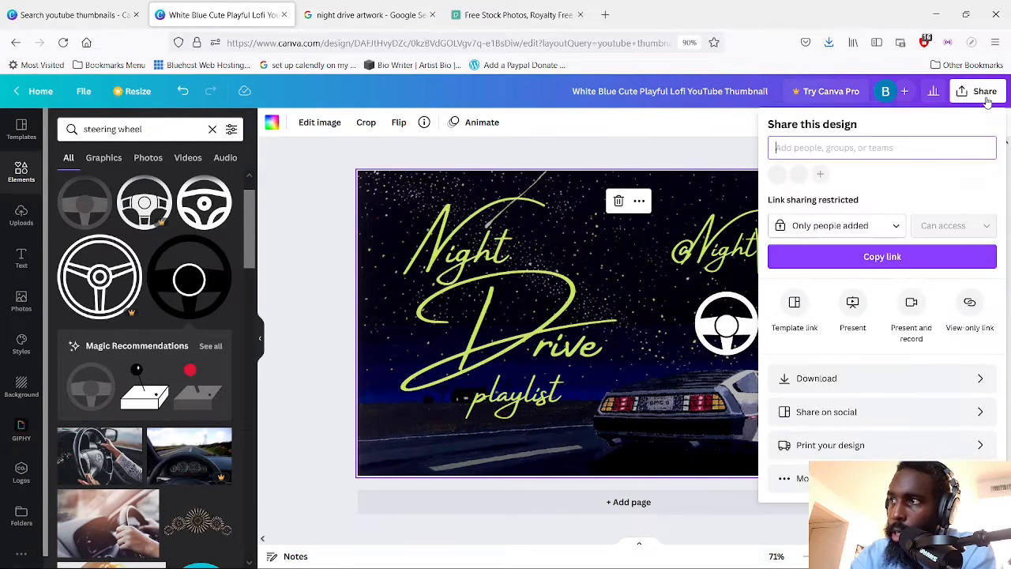
left_click(614, 157)
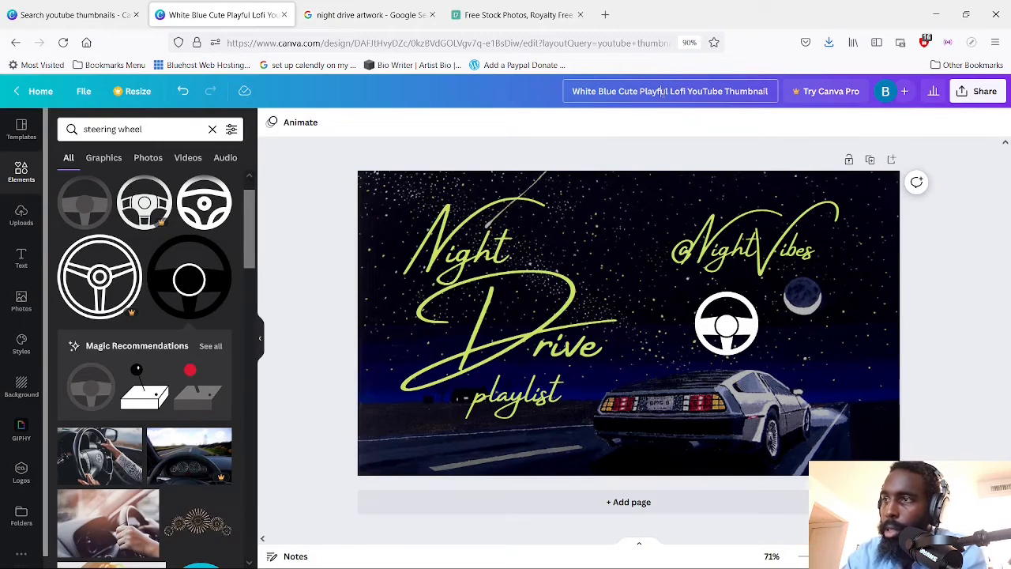
left_click(662, 91)
type("Nig")
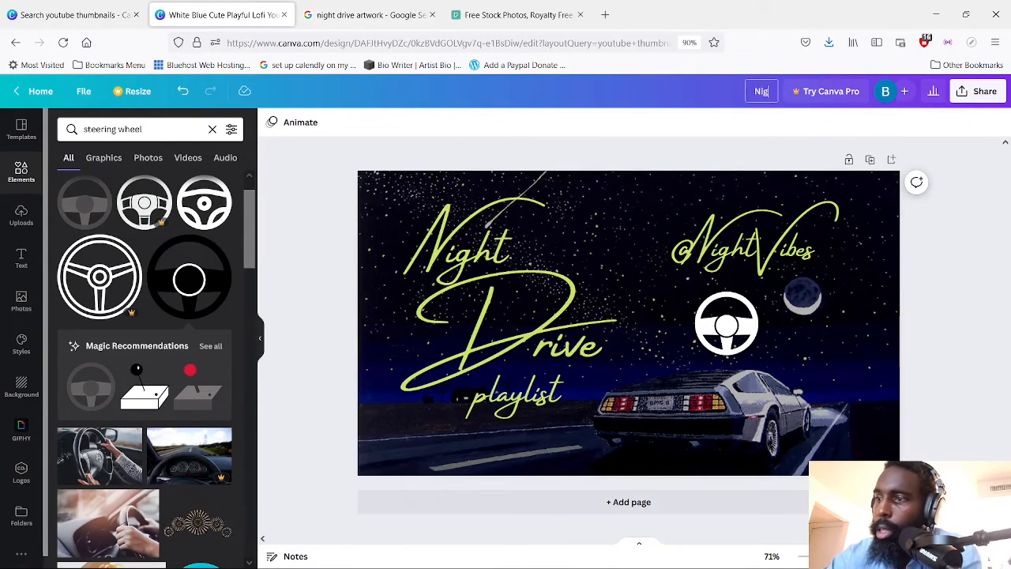
type("ht Drive play")
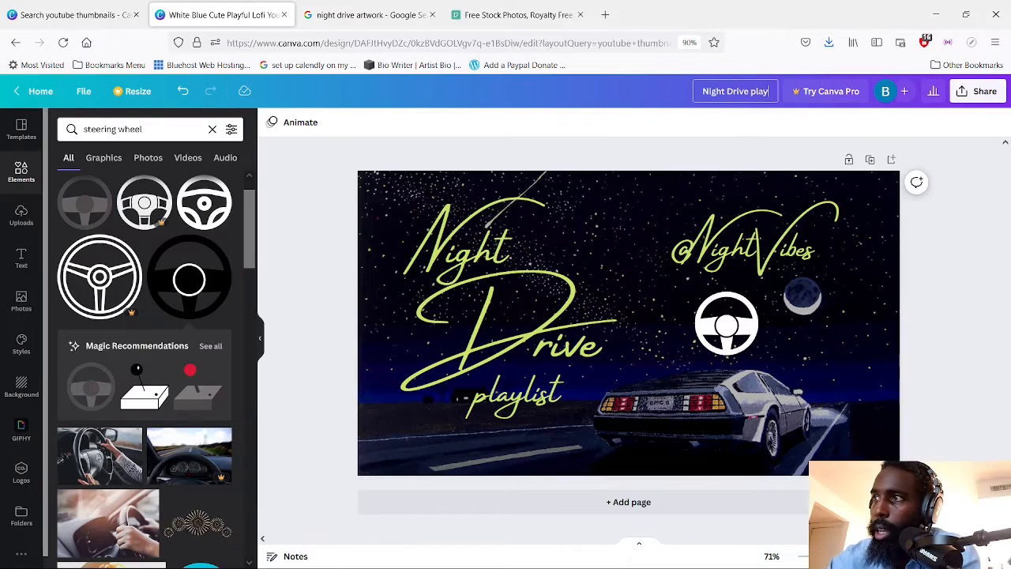
type("list tutorisa")
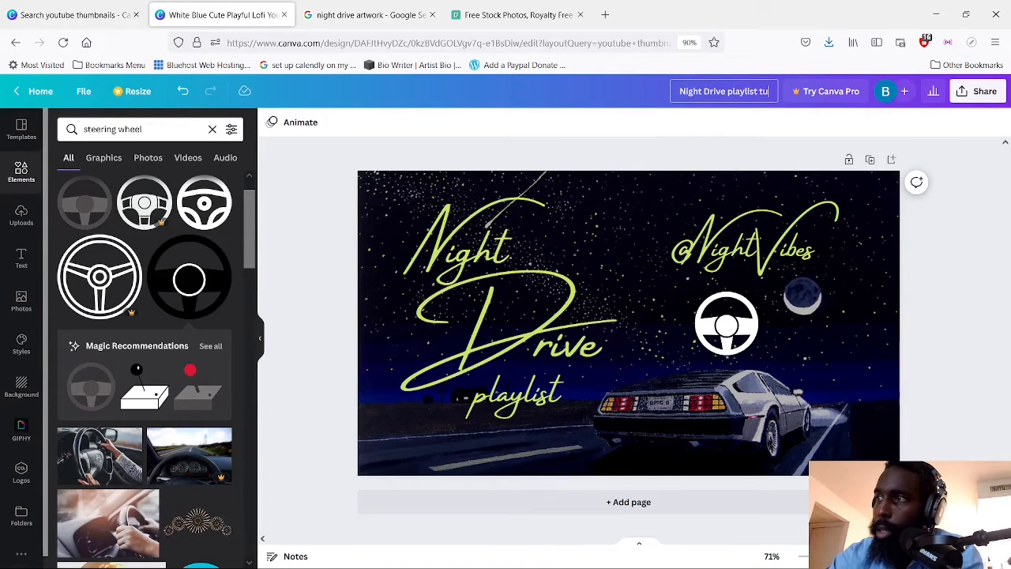
key("BackSpace")
key("BackSpace")
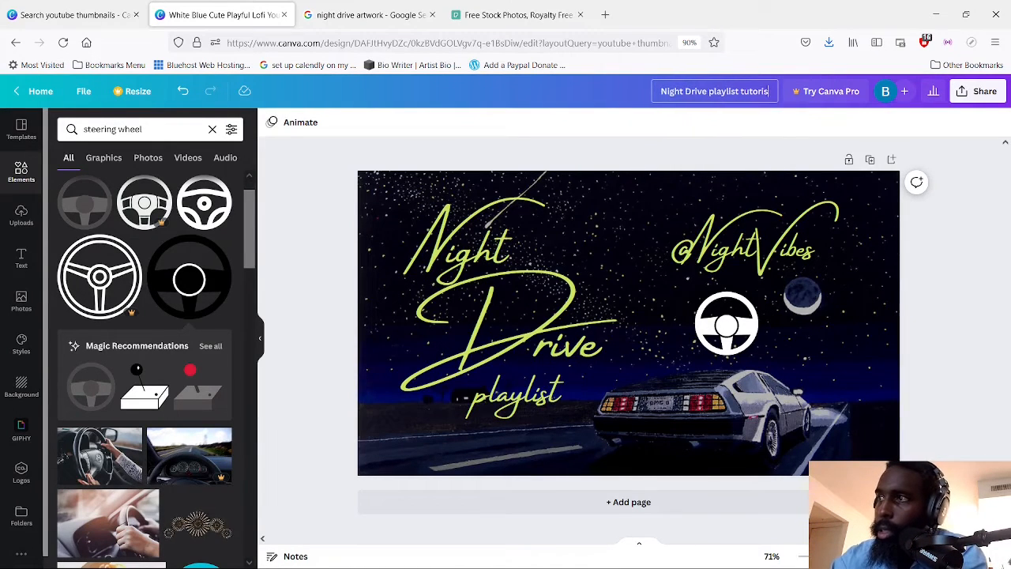
type("al")
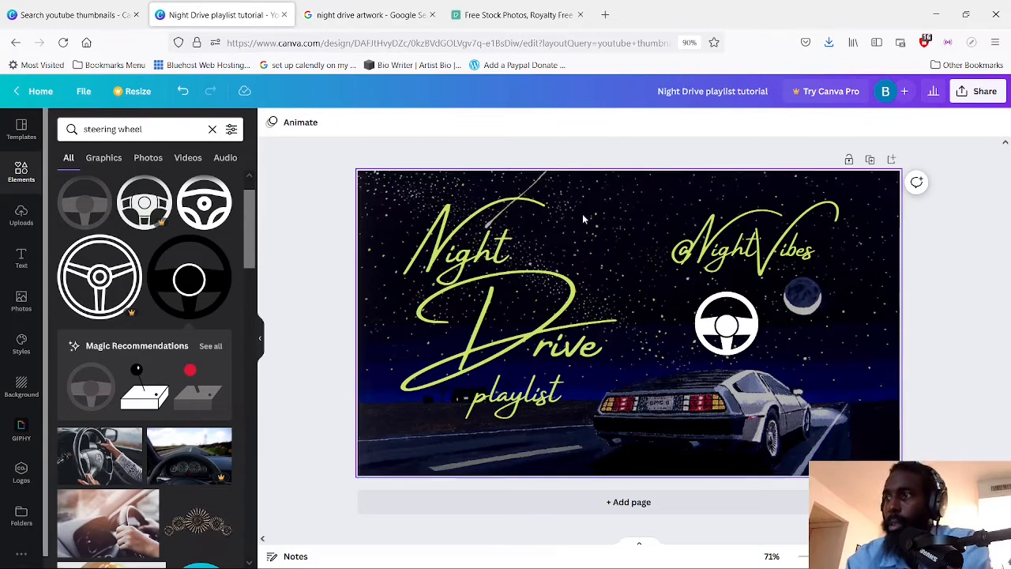
Examine the design's download settings and the available export file types
left_click(984, 91)
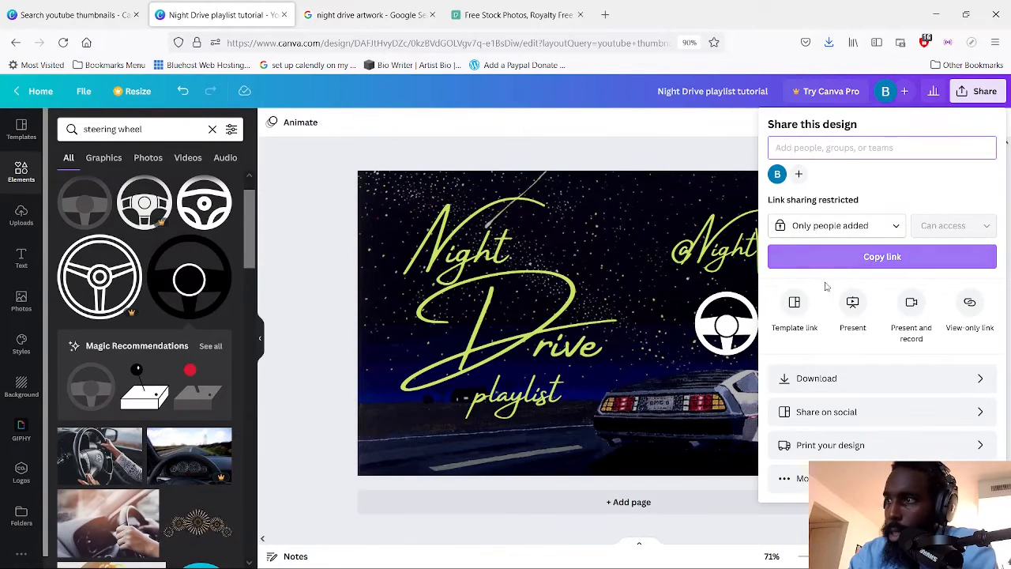
left_click(865, 384)
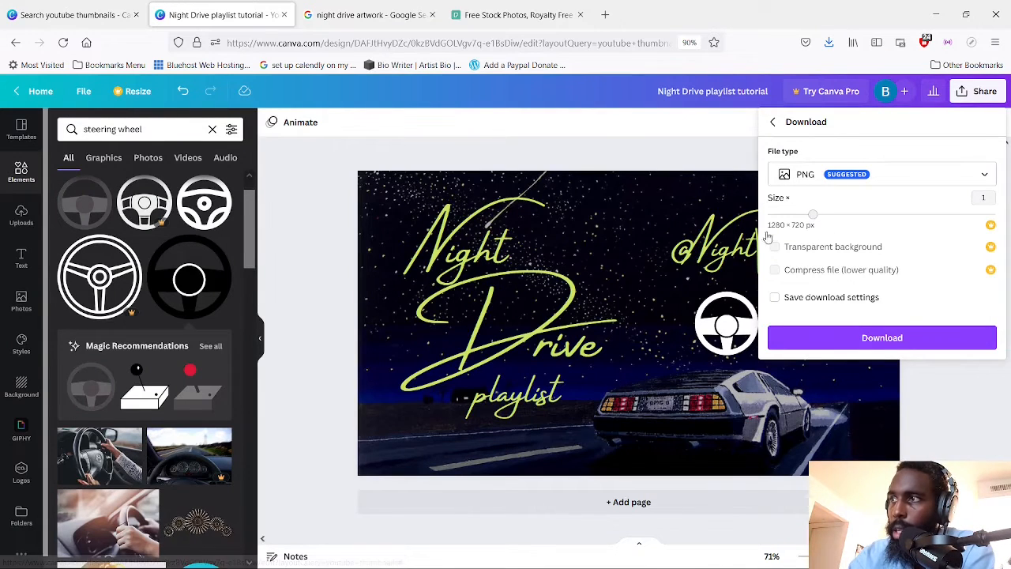
left_click(866, 180)
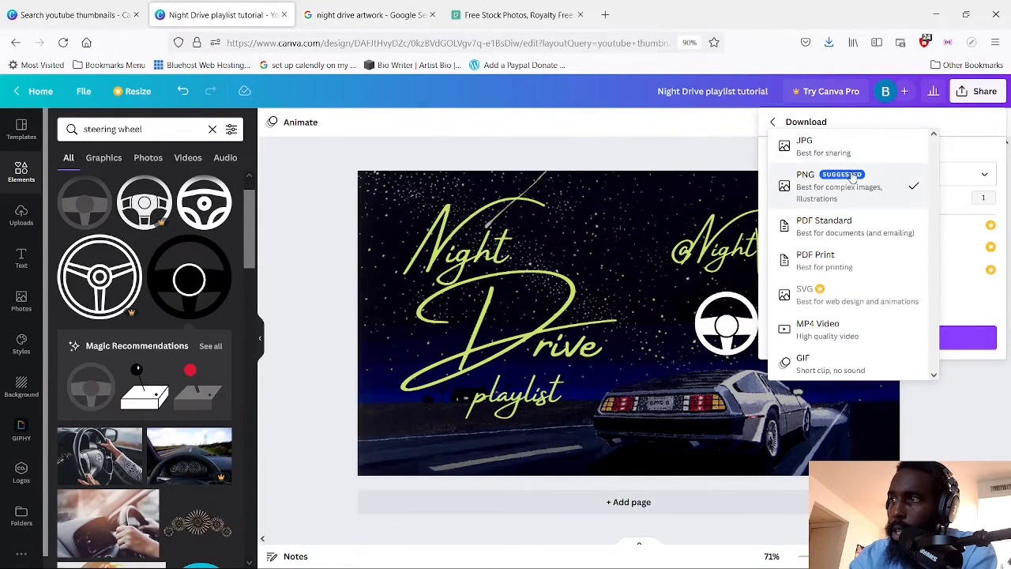
left_click(720, 156)
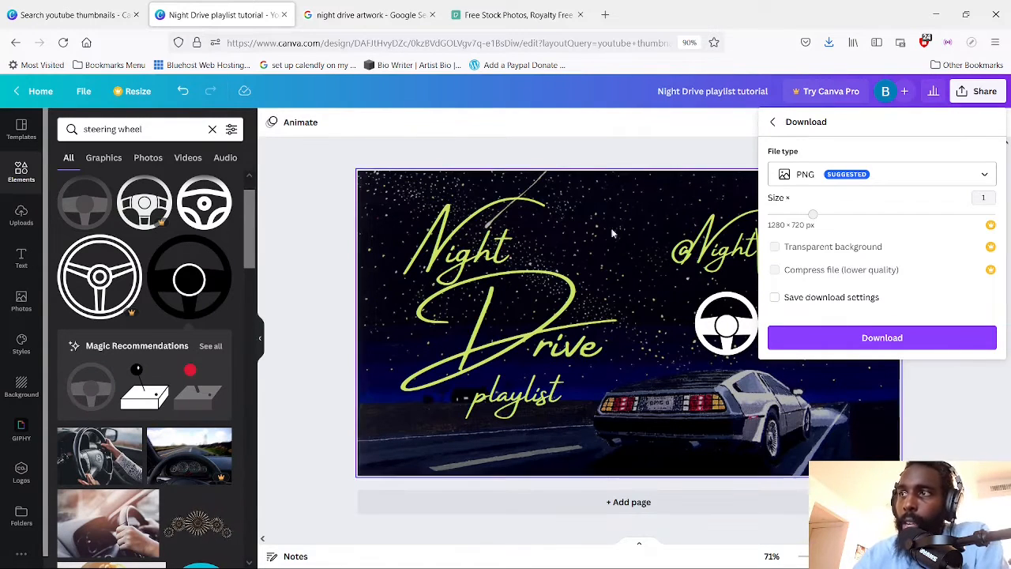
left_click(566, 144)
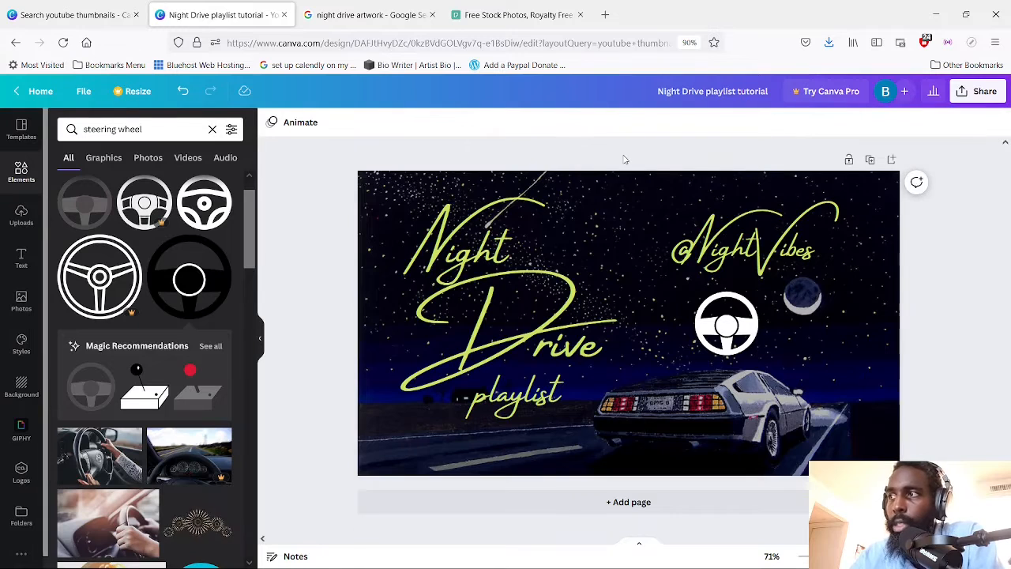